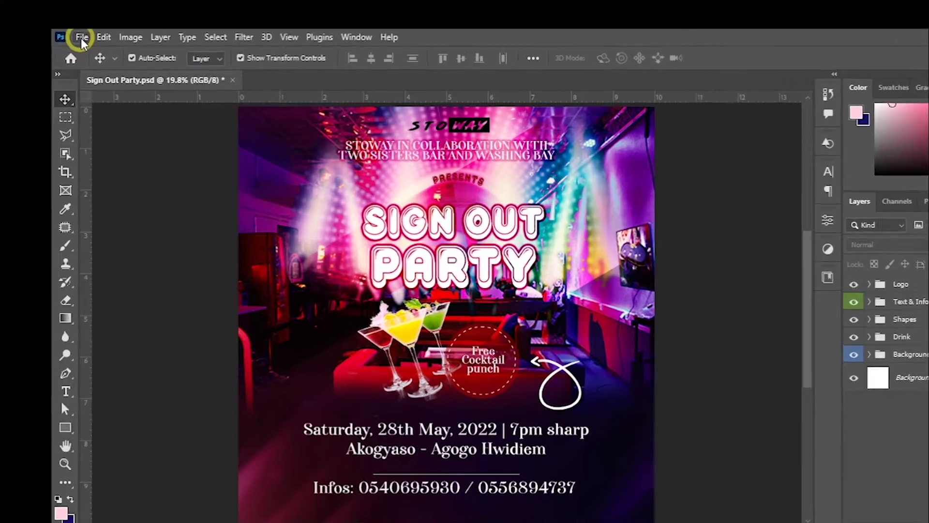
Step: Create a 10 x 10 in, 300 pixels/inch, 8-bit RGB document with a white background, and add an empty layer group
click(25, 9)
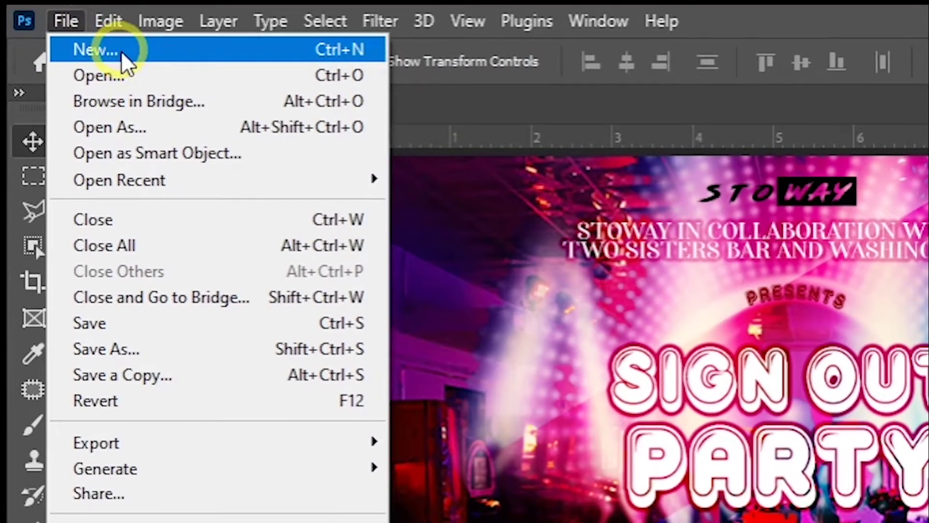
click(121, 51)
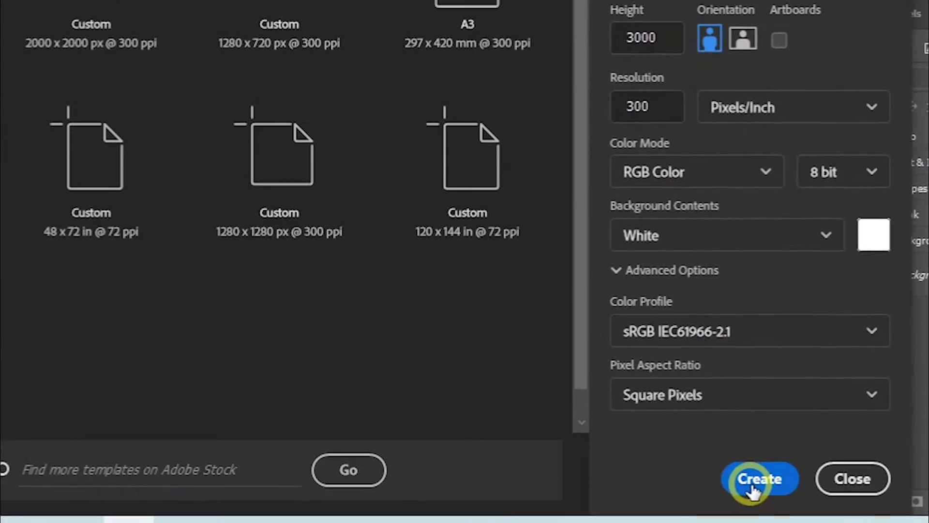
click(725, 475)
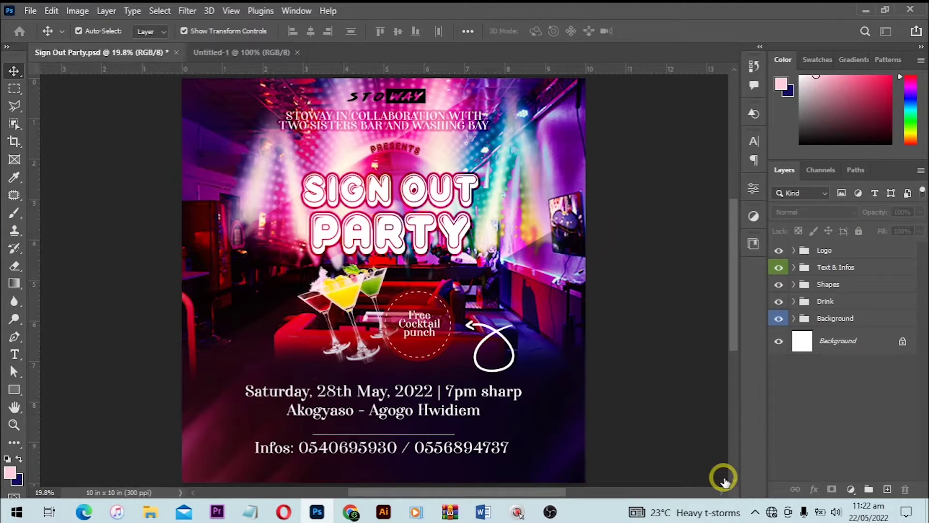
key(ctrl+minus)
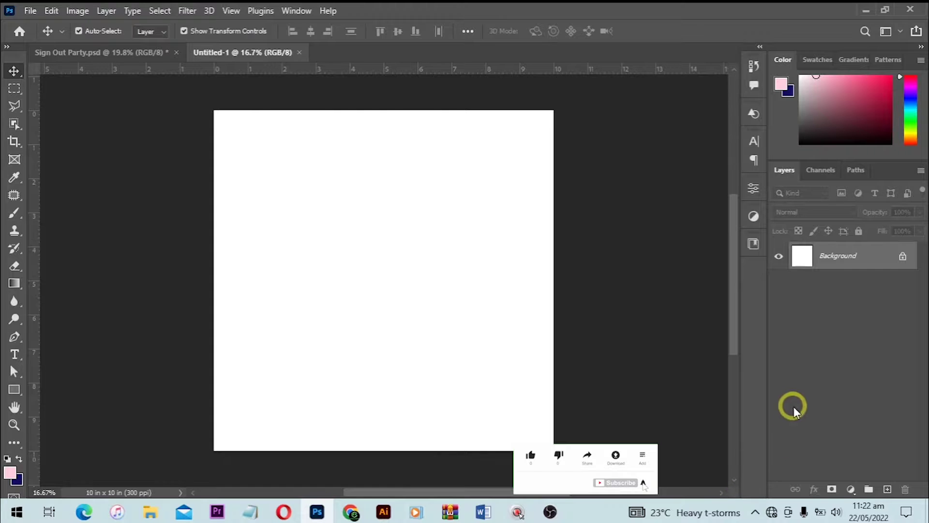
click(869, 486)
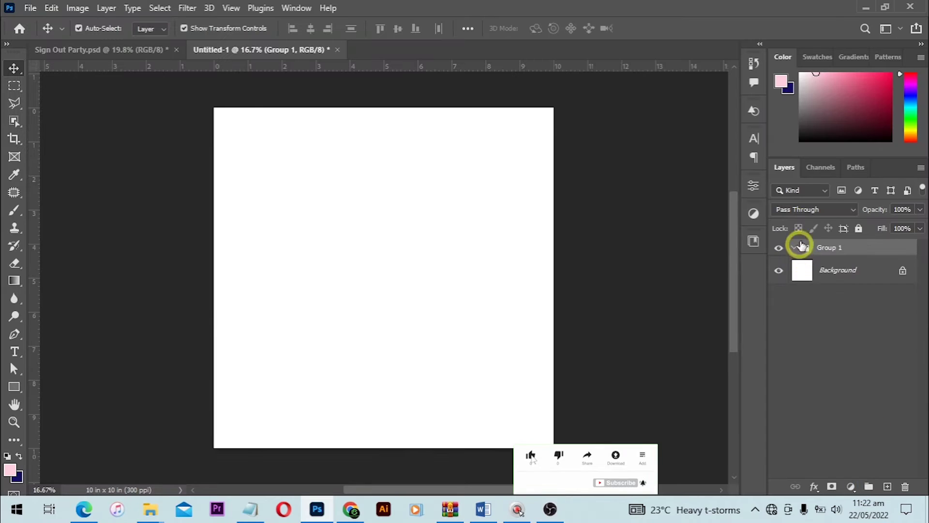
Step: Place the PartyRoom_500x image from the Downloads folder into the new document
mouse_move(150, 508)
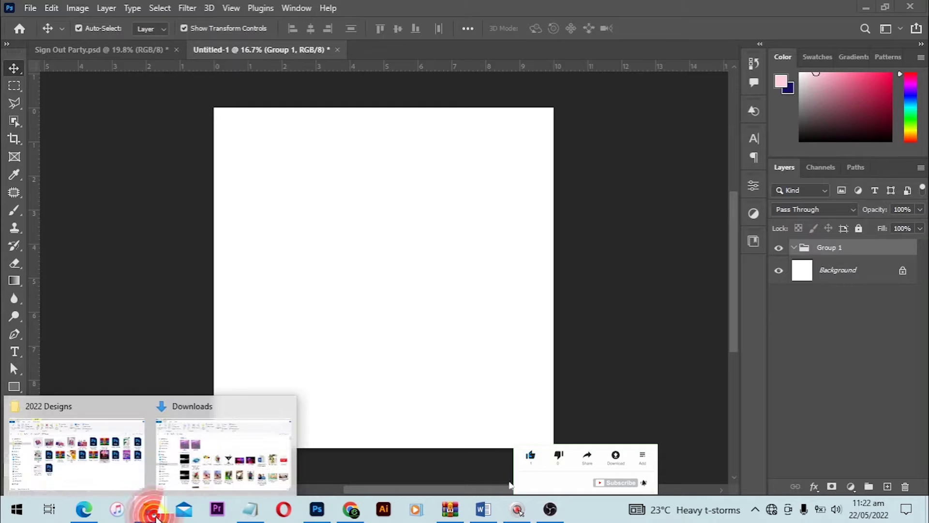
click(214, 448)
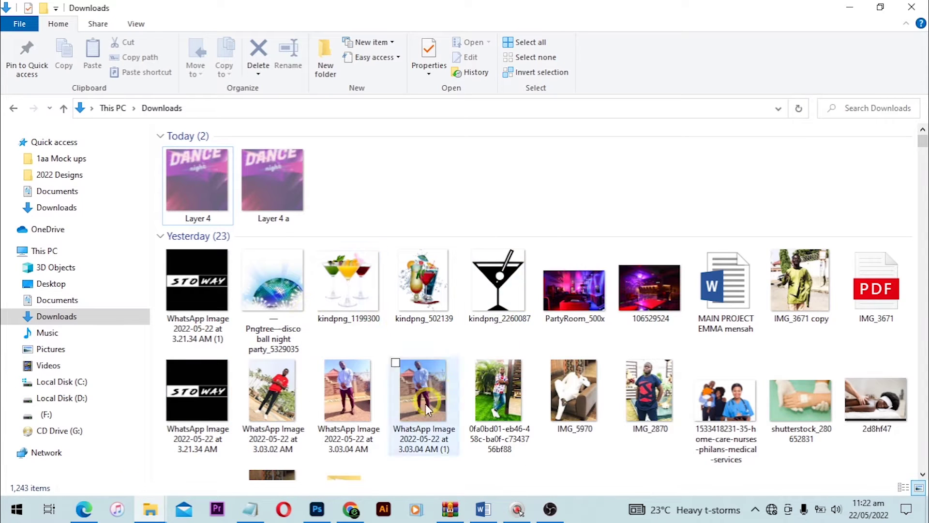
click(578, 295)
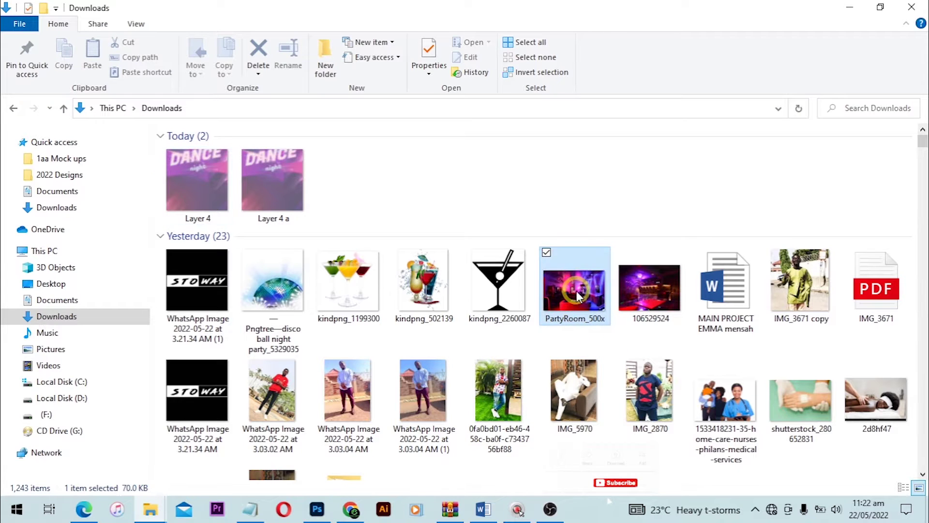
drag(535, 371, 373, 278)
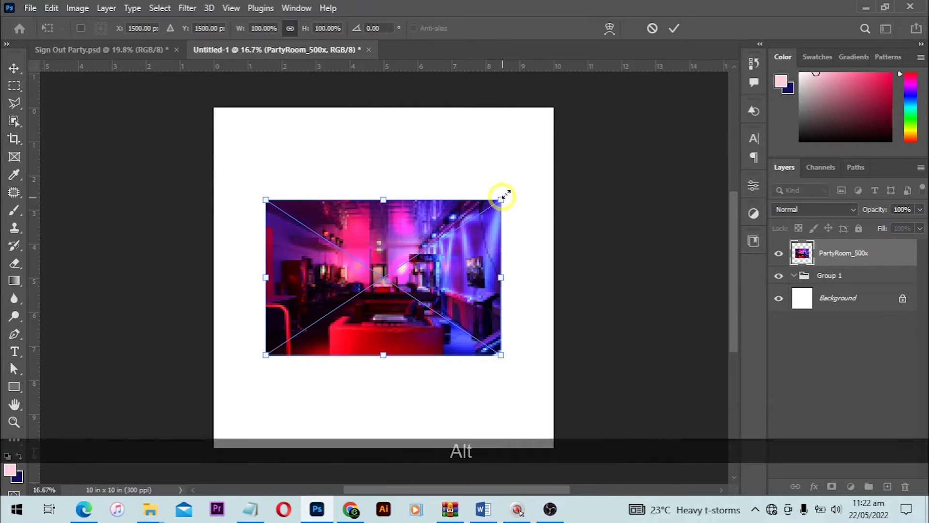
Step: Enlarge the party room photo proportionally to about 11.4 in wide and align it with the canvas's upper edge
drag(501, 197, 577, 173)
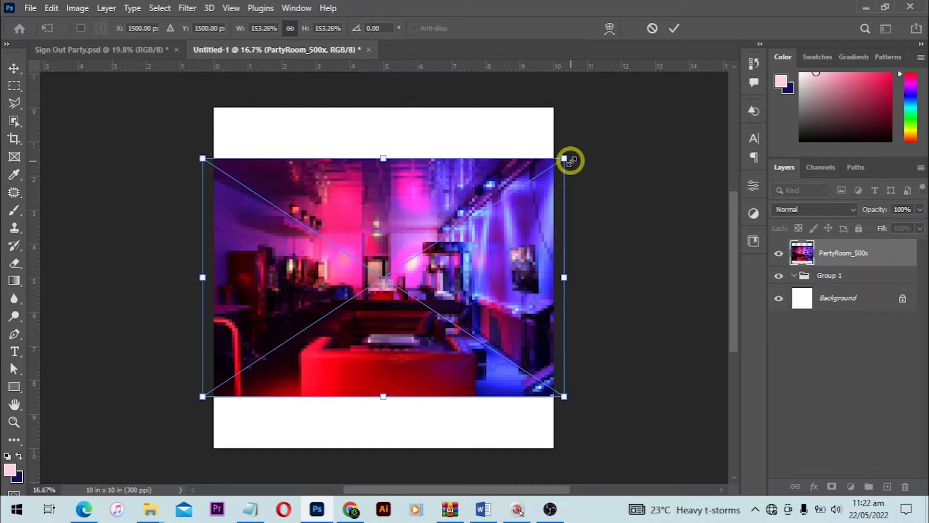
drag(574, 155, 577, 150)
drag(472, 232, 471, 182)
key(Return)
scroll(444, 224, down, 3)
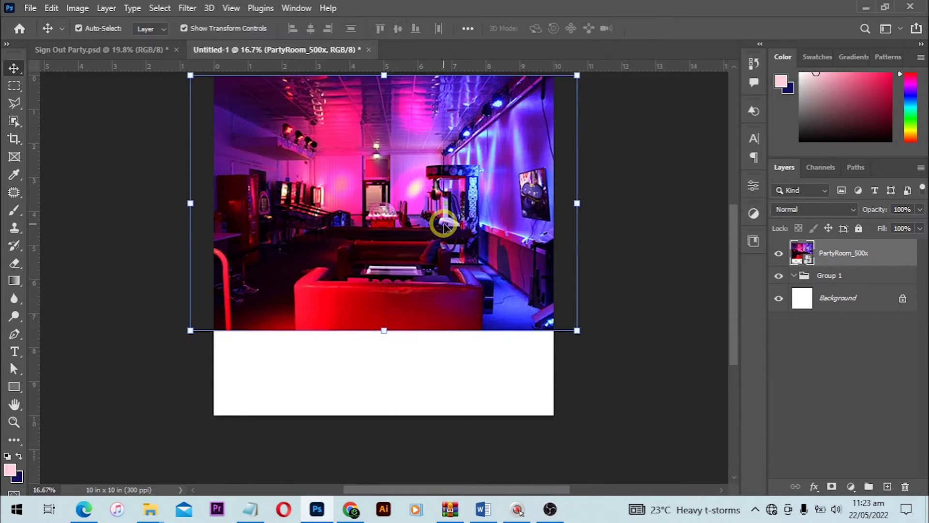
scroll(445, 232, up, 3)
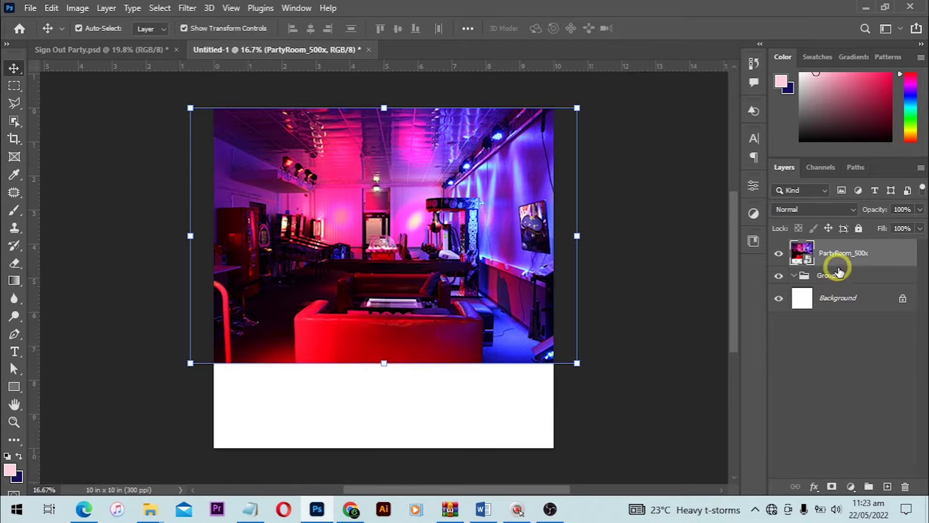
Step: Move the PartyRoom_500x layer into the group and rename the group Background
drag(838, 272, 837, 267)
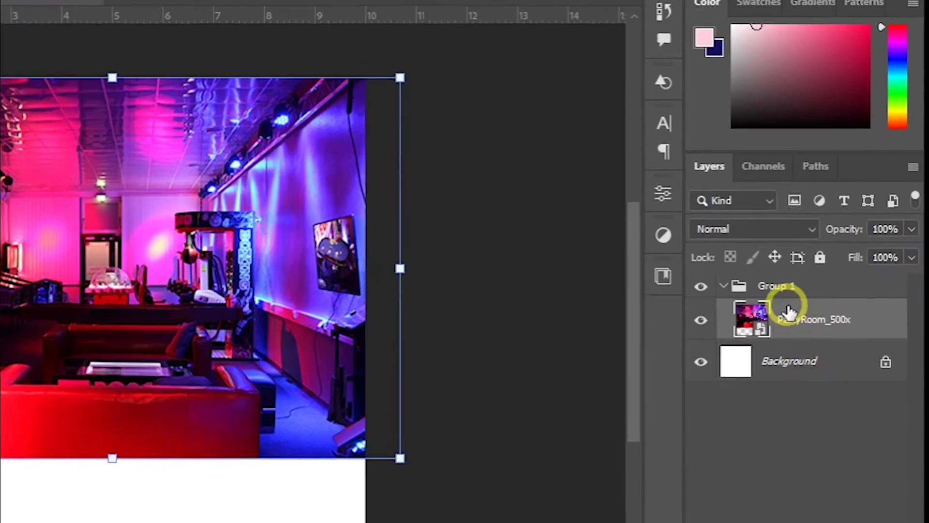
double_click(783, 290)
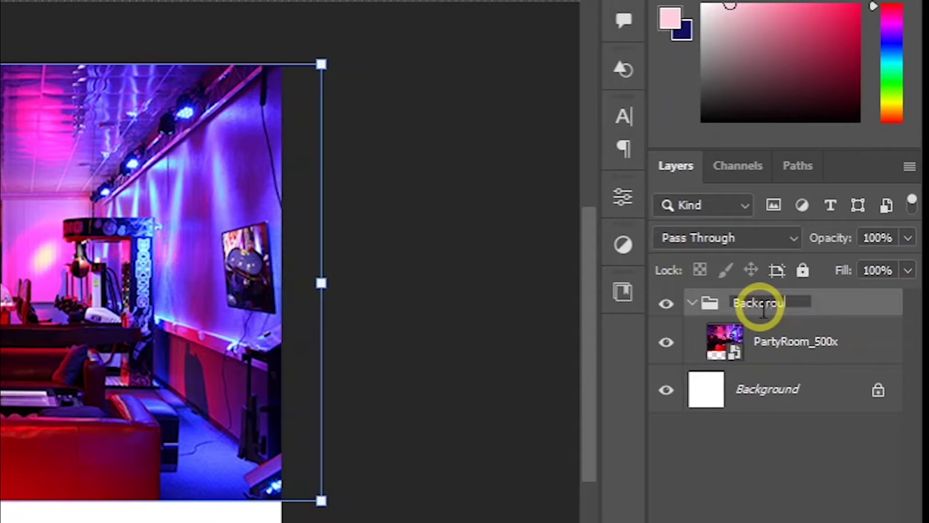
key(Return)
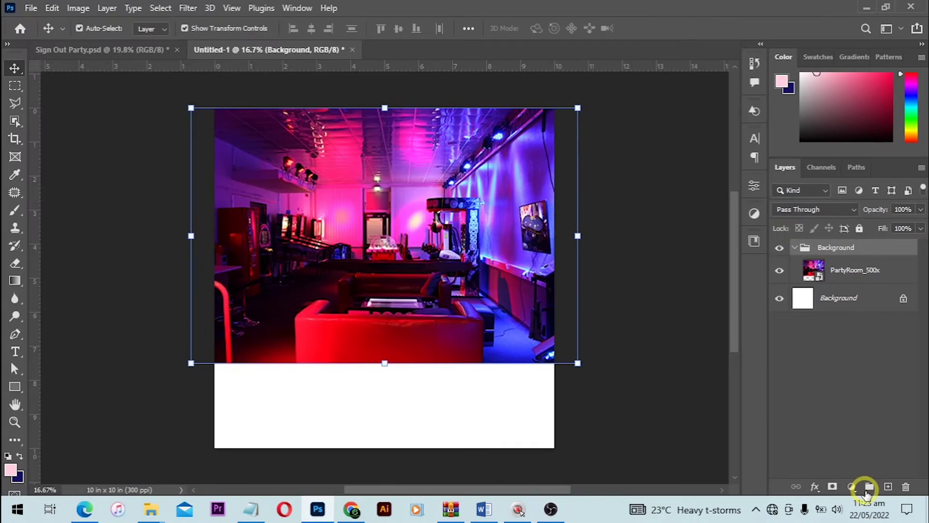
Step: Draw a rectangle of about 3513 x 1410 px across the lower half of the canvas, extending past its edges
right_click(15, 387)
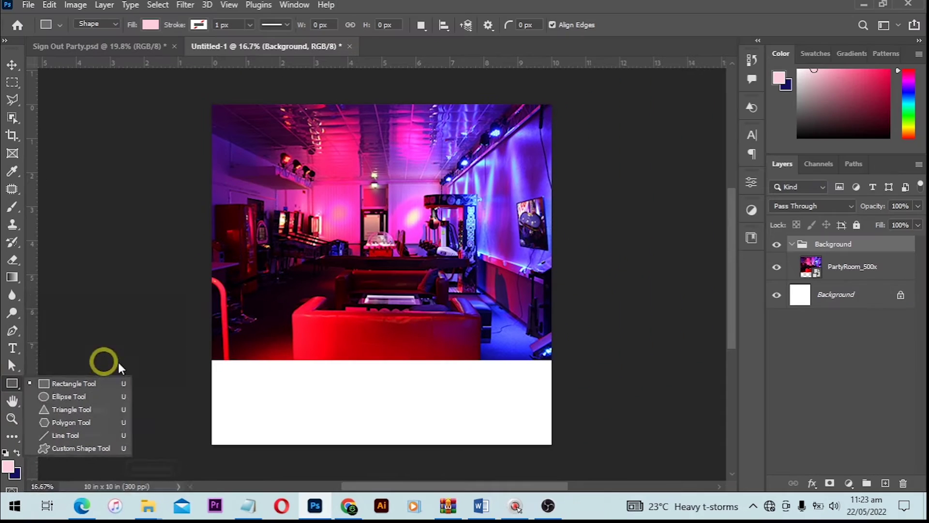
click(121, 321)
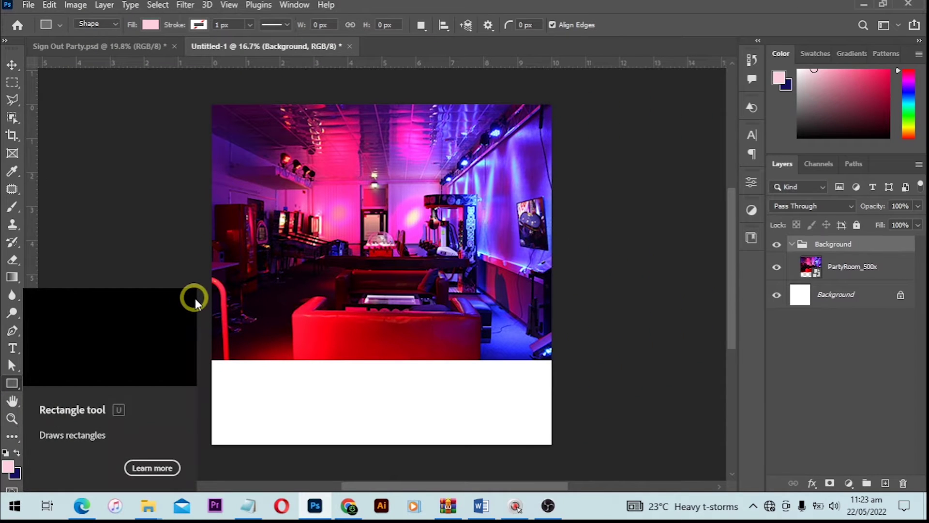
drag(178, 294, 577, 453)
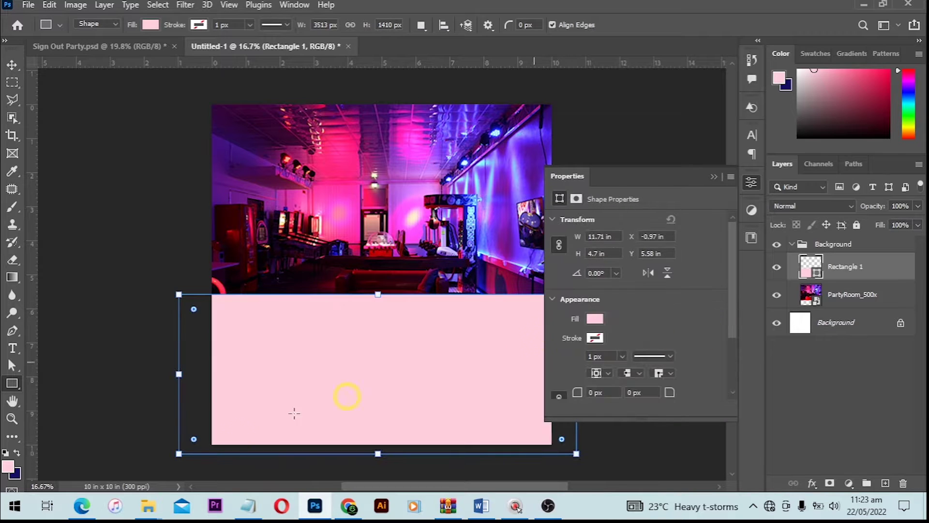
Step: Fill the rectangle with black (000000) and move its layer below the PartyRoom_500x layer
double_click(813, 271)
drag(599, 305, 530, 421)
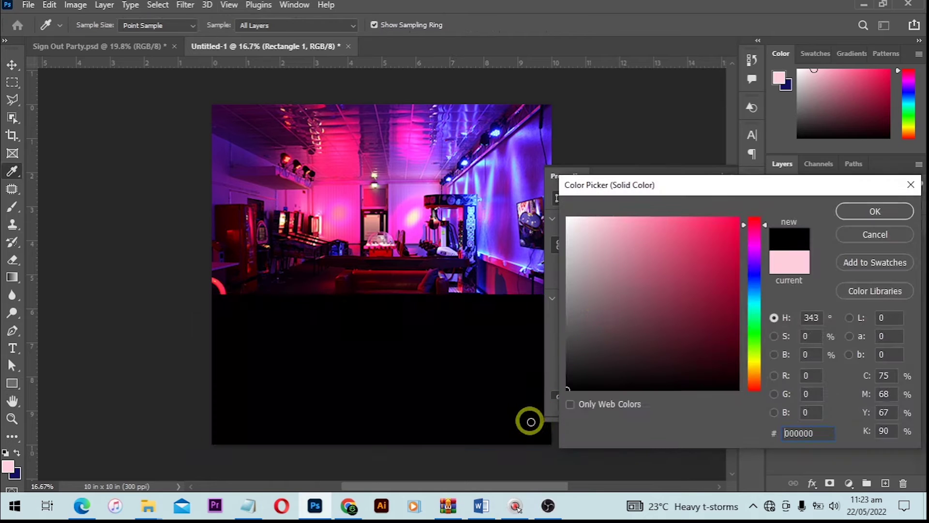
click(862, 213)
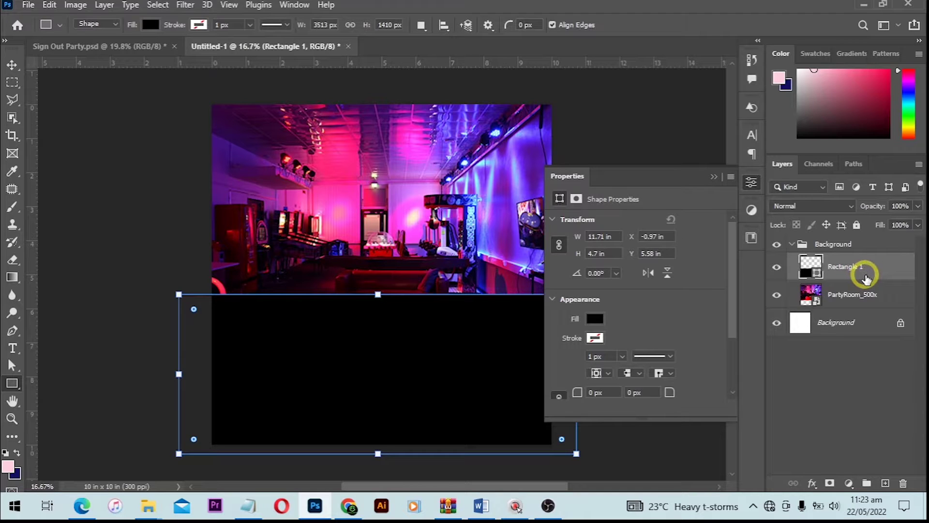
drag(861, 267, 869, 297)
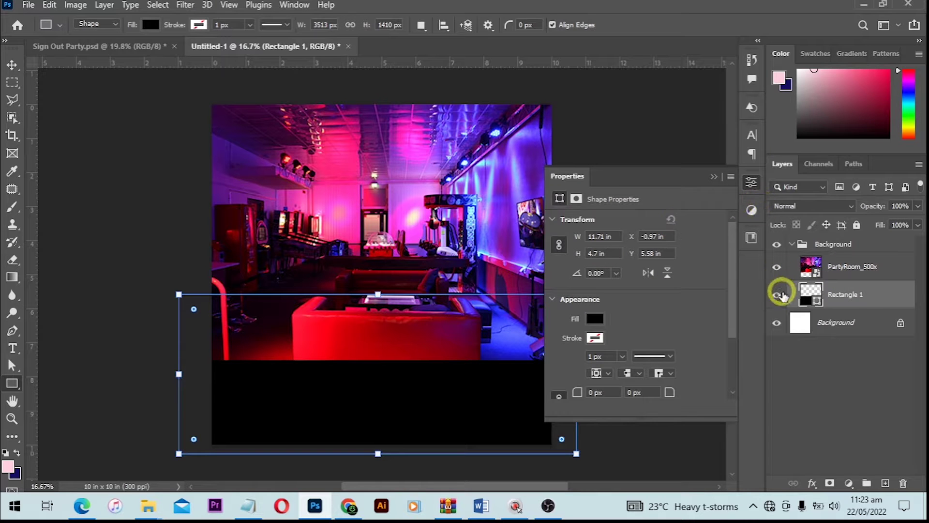
Step: Add a layer mask to the PartyRoom_500x layer and fade out the photo's lower edge with a soft 800 px black brush
click(867, 272)
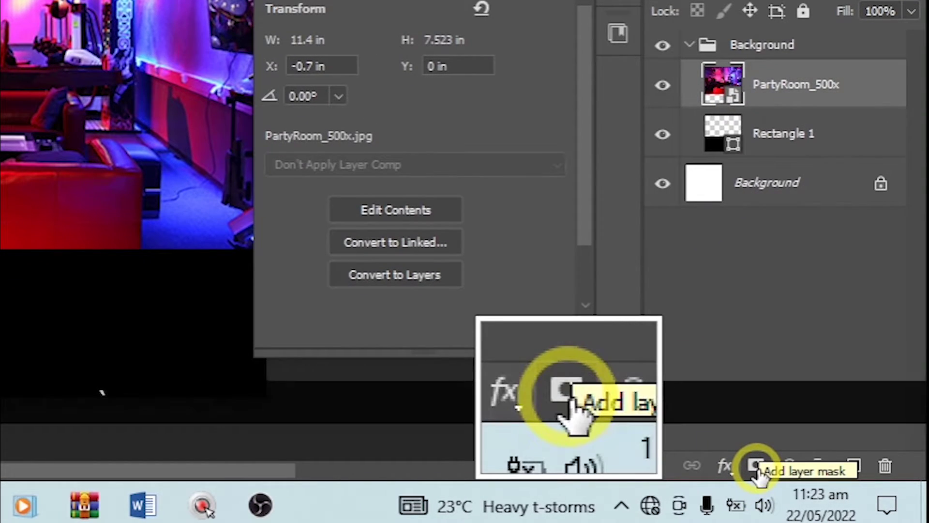
click(756, 467)
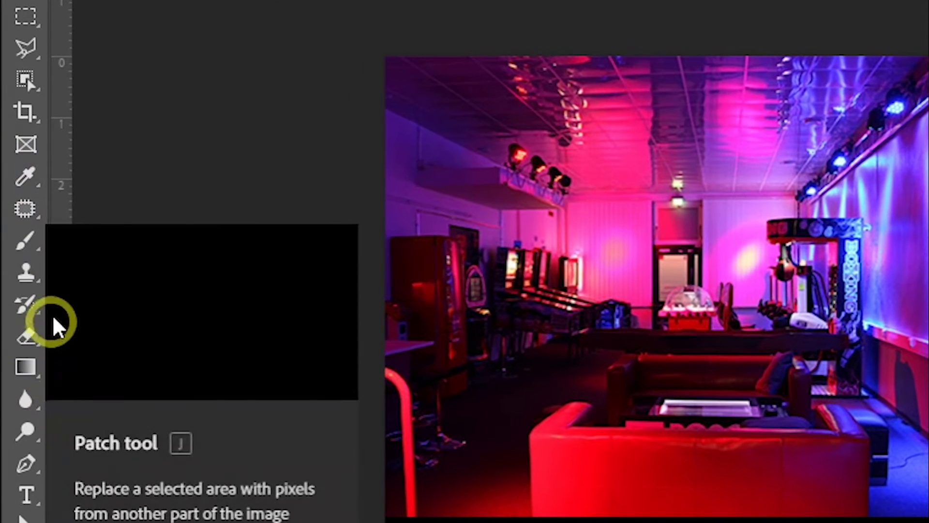
right_click(26, 248)
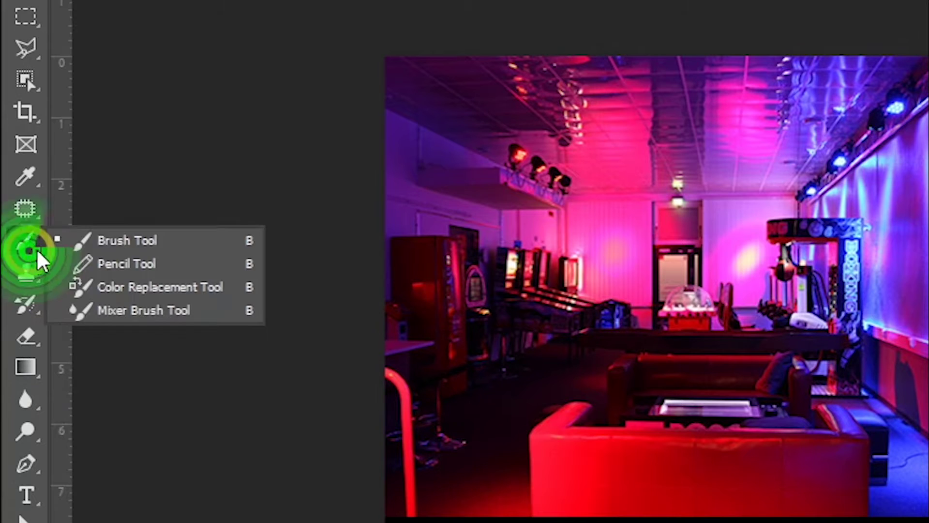
click(122, 243)
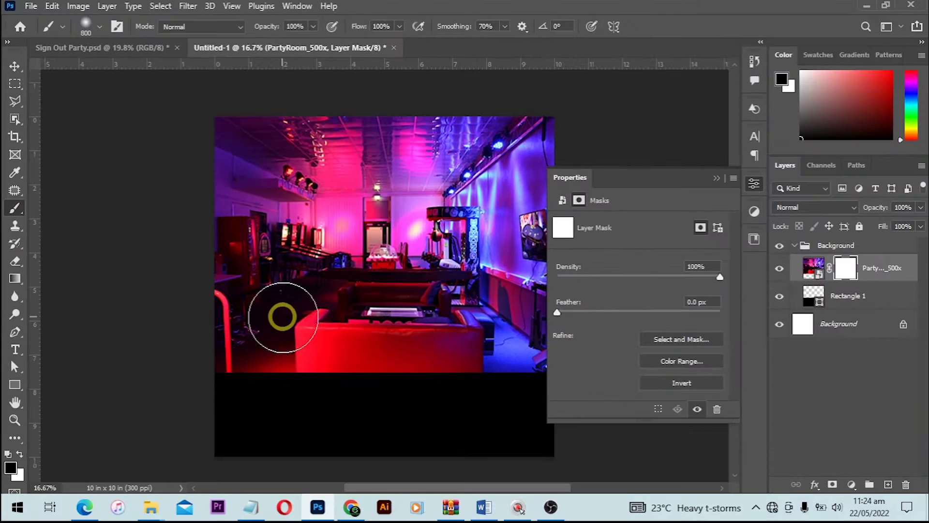
mouse_move(310, 388)
mouse_down()
mouse_move(266, 382)
mouse_move(427, 389)
mouse_up()
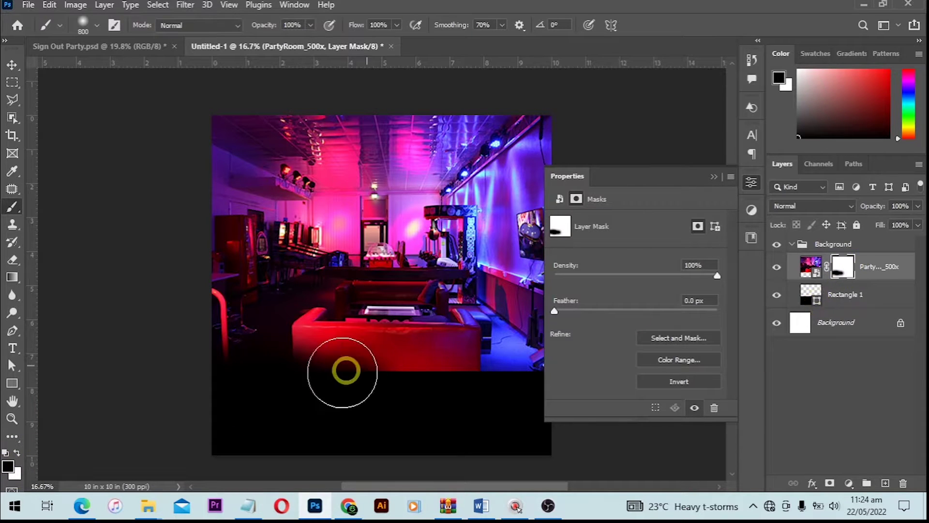
click(347, 373)
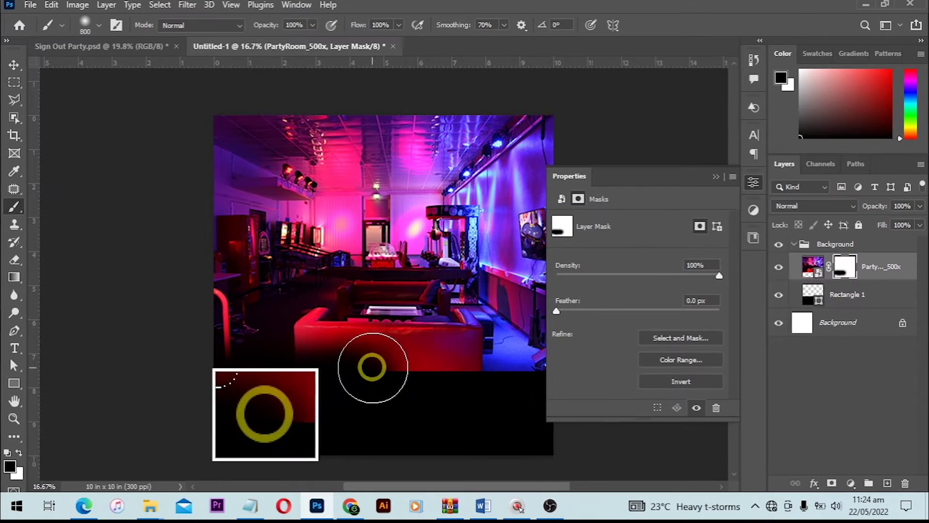
mouse_move(372, 367)
mouse_down()
mouse_move(328, 373)
mouse_move(470, 379)
mouse_move(46, 423)
mouse_move(443, 356)
mouse_move(435, 373)
mouse_move(575, 370)
mouse_up()
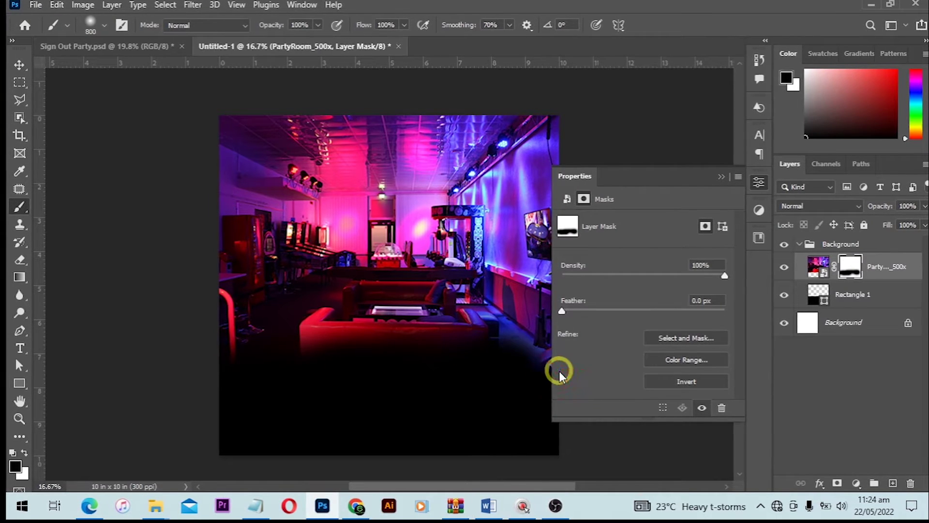
mouse_move(540, 371)
mouse_down()
mouse_move(280, 383)
mouse_move(218, 347)
mouse_move(356, 372)
mouse_move(518, 379)
mouse_move(533, 369)
mouse_move(269, 369)
mouse_move(237, 350)
mouse_move(337, 351)
mouse_move(303, 351)
mouse_up()
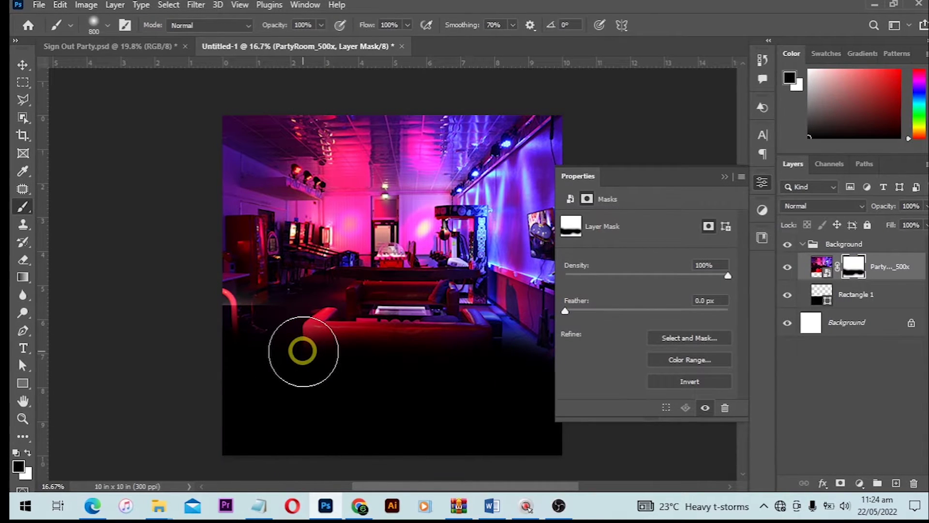
Step: Stretch the black rectangle's upper edge upward to a height of about 6.2 in and collapse its properties
key(v)
click(448, 423)
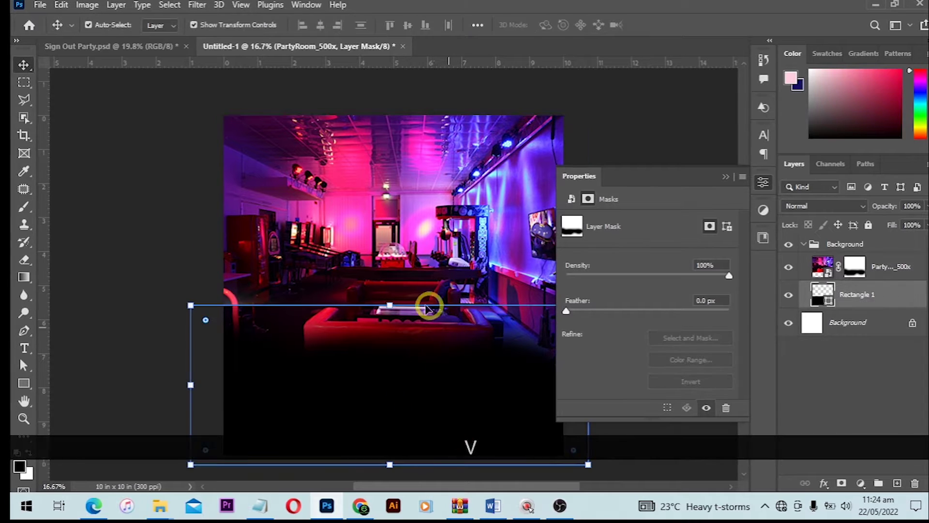
drag(386, 262, 384, 253)
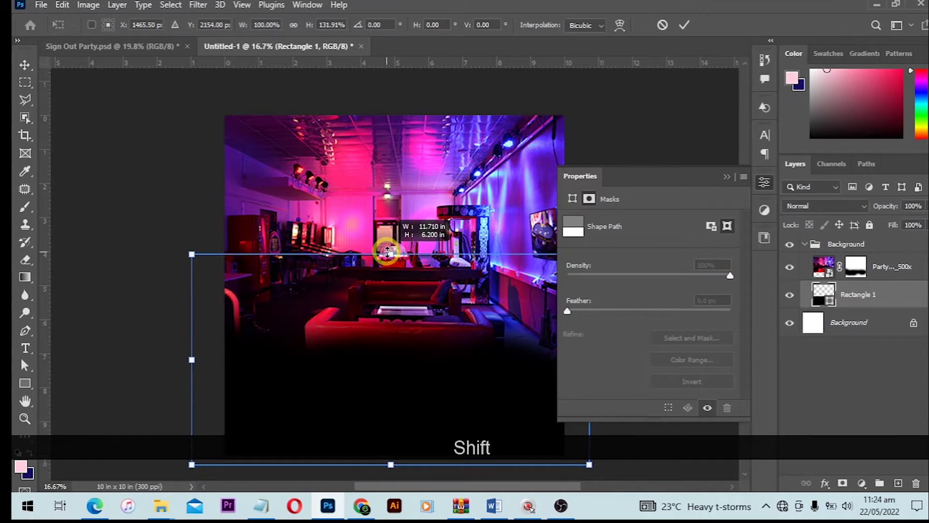
double_click(390, 346)
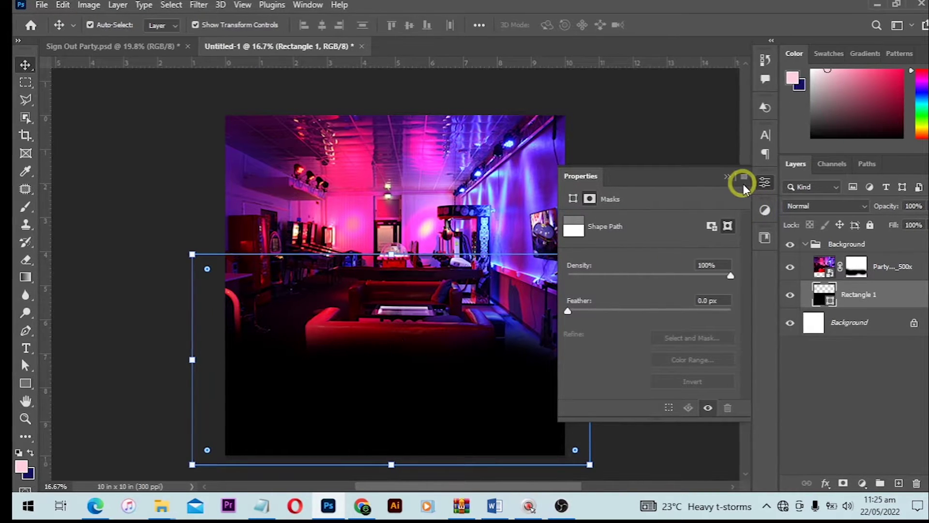
click(727, 177)
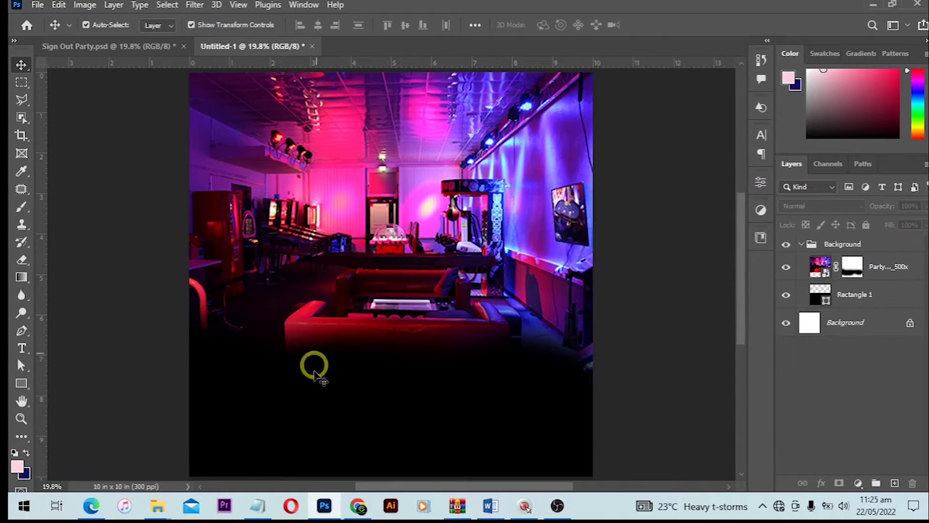
Step: Place the Layer 4 a image from Downloads over the whole canvas and move its layer directly below PartyRoom_500x in the Background group
mouse_move(157, 505)
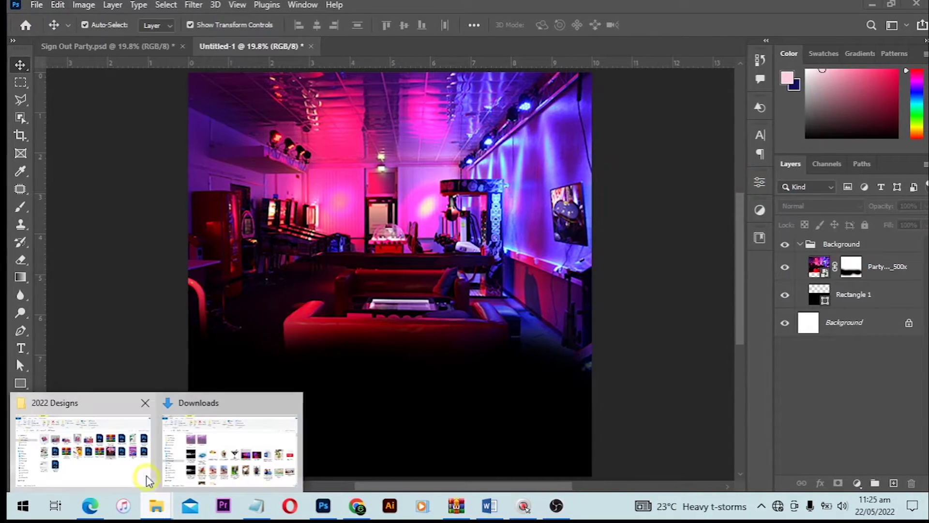
click(257, 457)
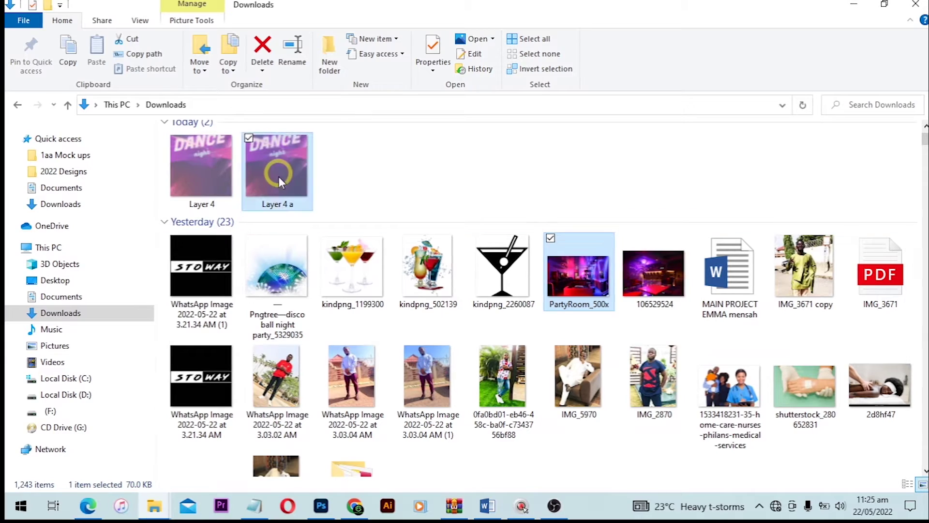
click(264, 196)
drag(364, 439, 356, 375)
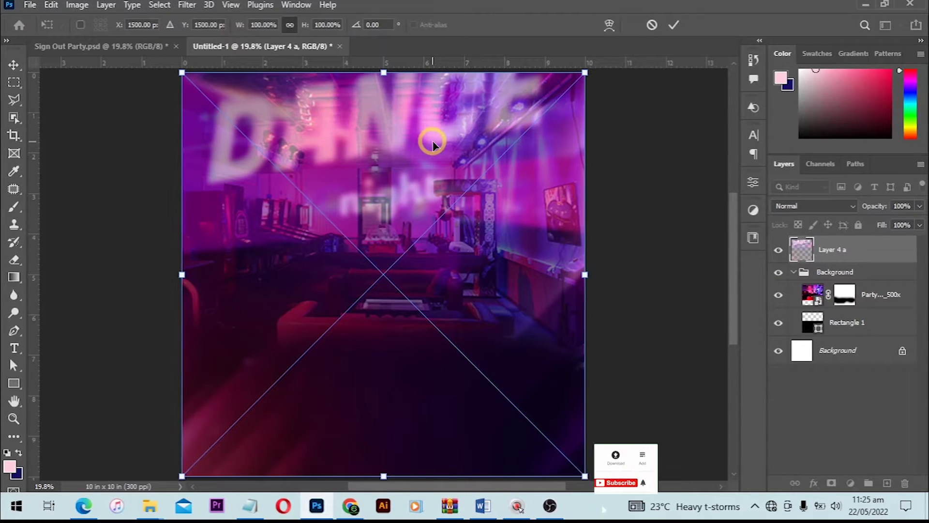
key(Return)
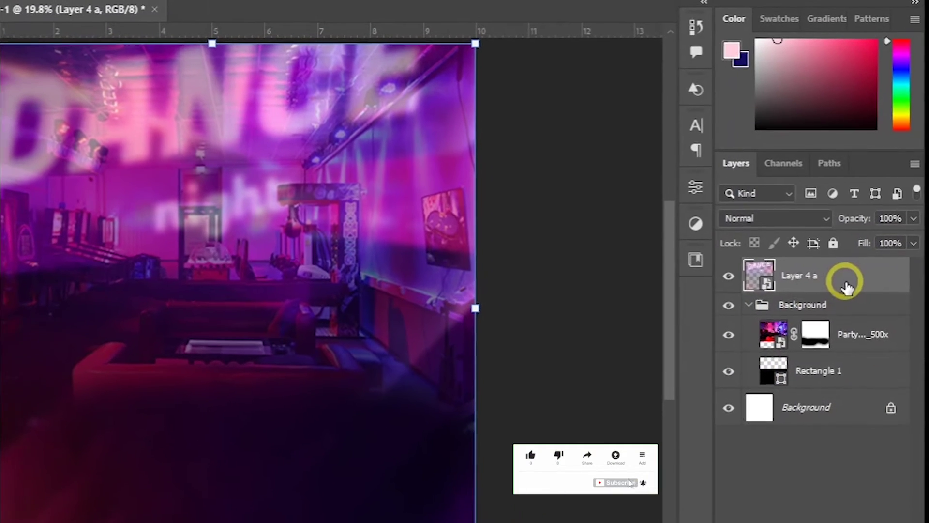
drag(851, 277, 888, 345)
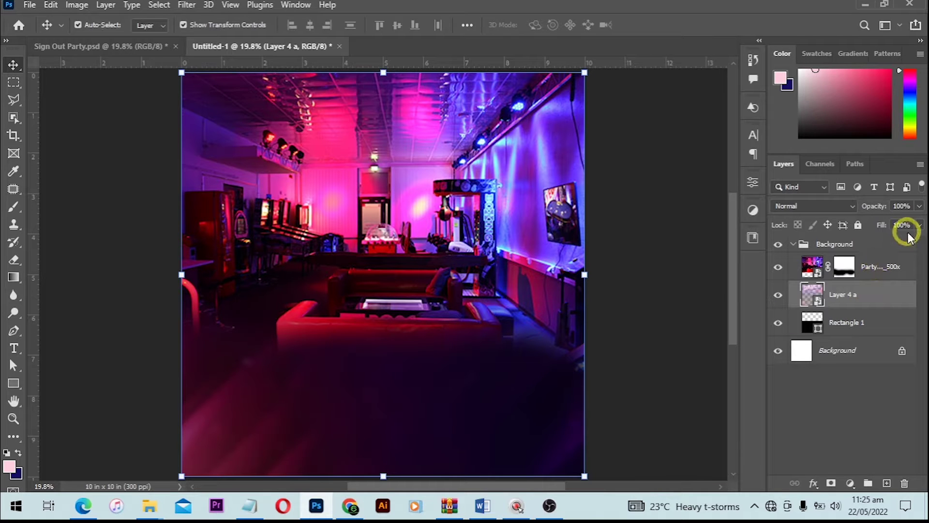
Step: Set the fill of Layer 4 a to 80% and compare the result with Rectangle 1 hidden and shown, leaving nothing selected
click(902, 225)
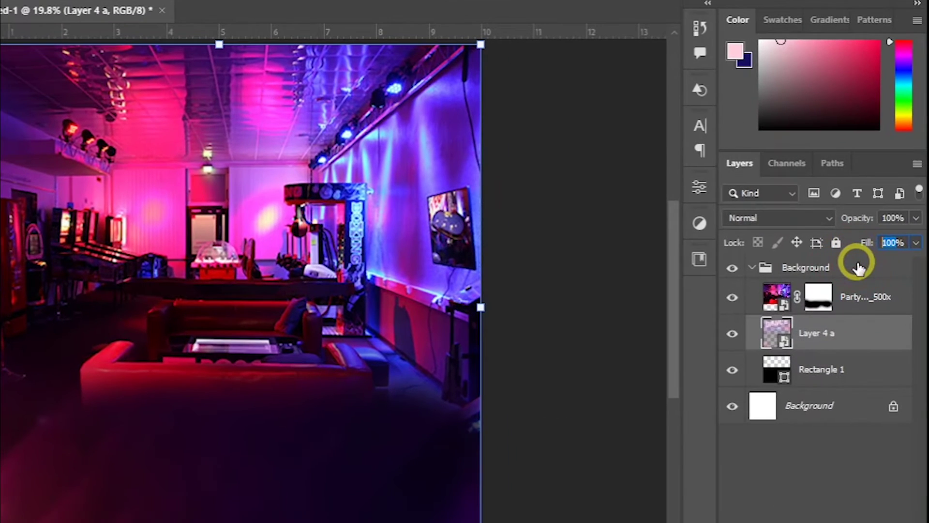
text(80)
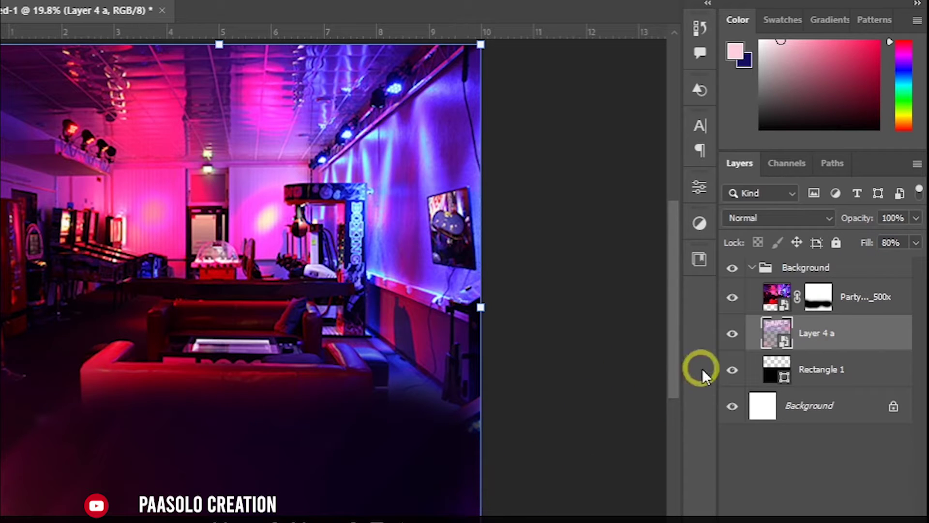
click(734, 369)
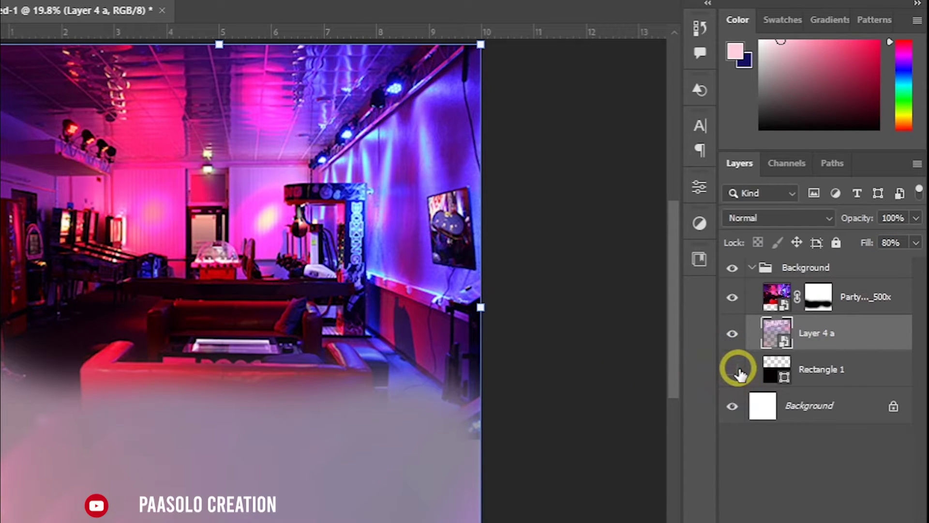
click(734, 370)
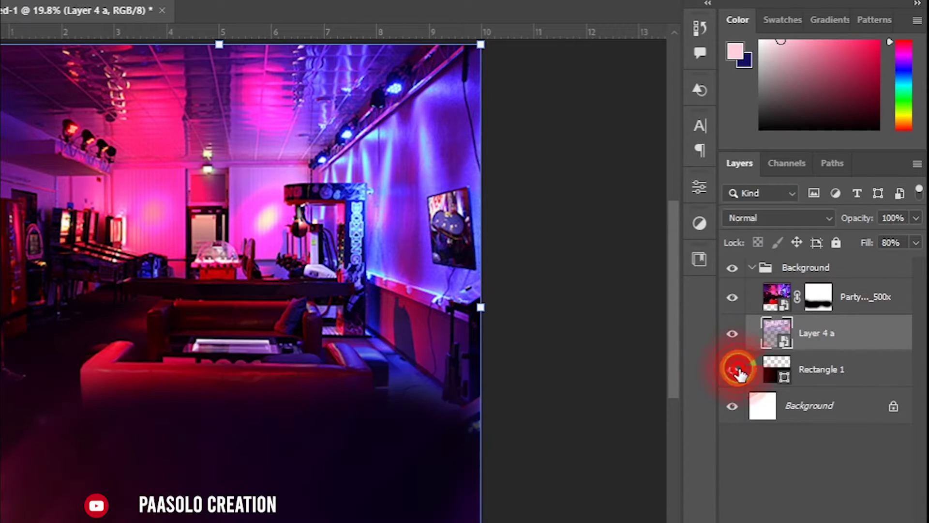
click(624, 431)
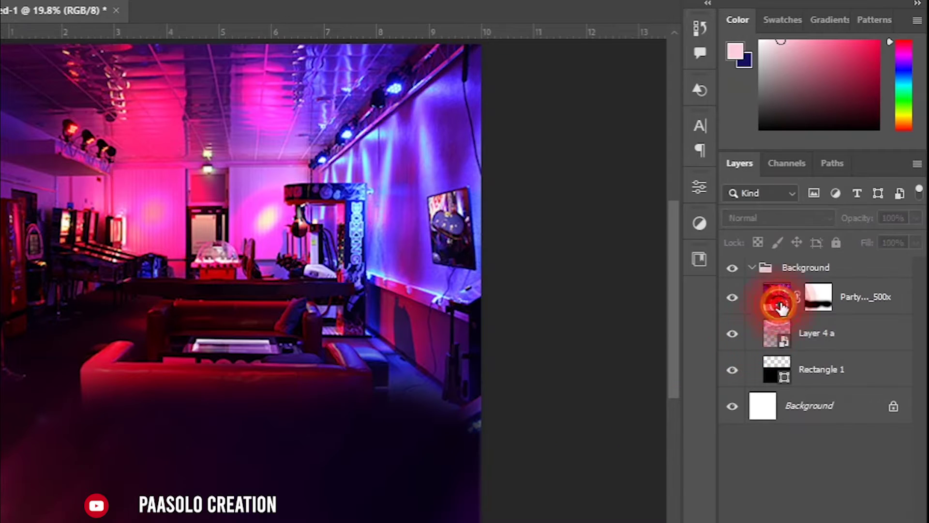
Step: Check the Background group hidden and shown, collapse it and give it a blue colour label
click(734, 267)
click(733, 267)
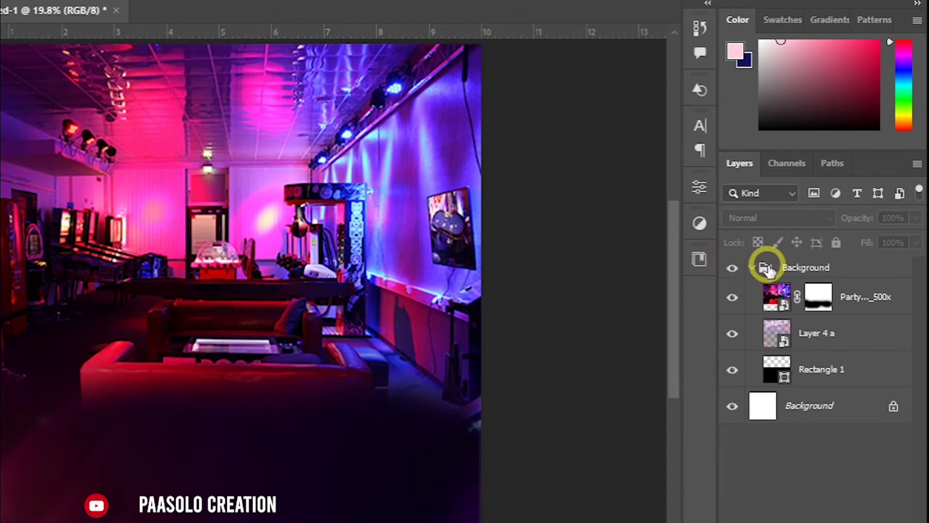
click(752, 267)
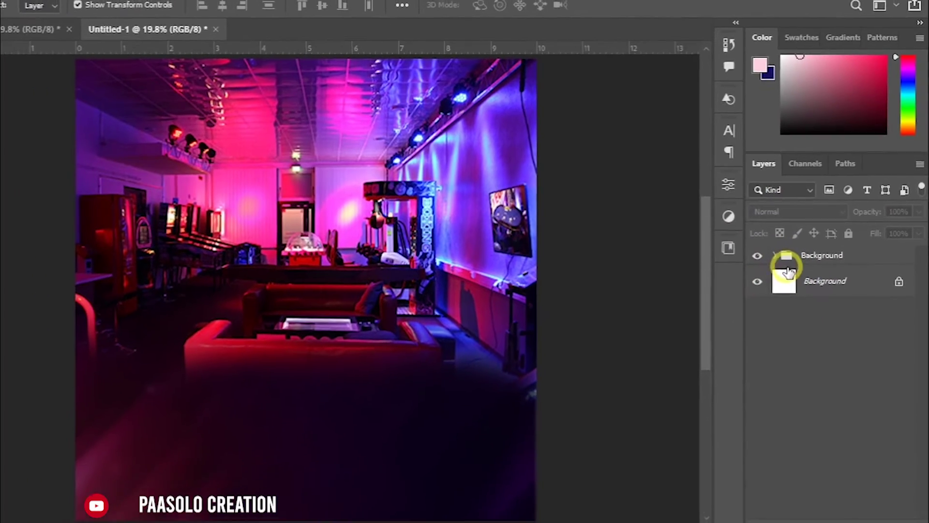
right_click(805, 270)
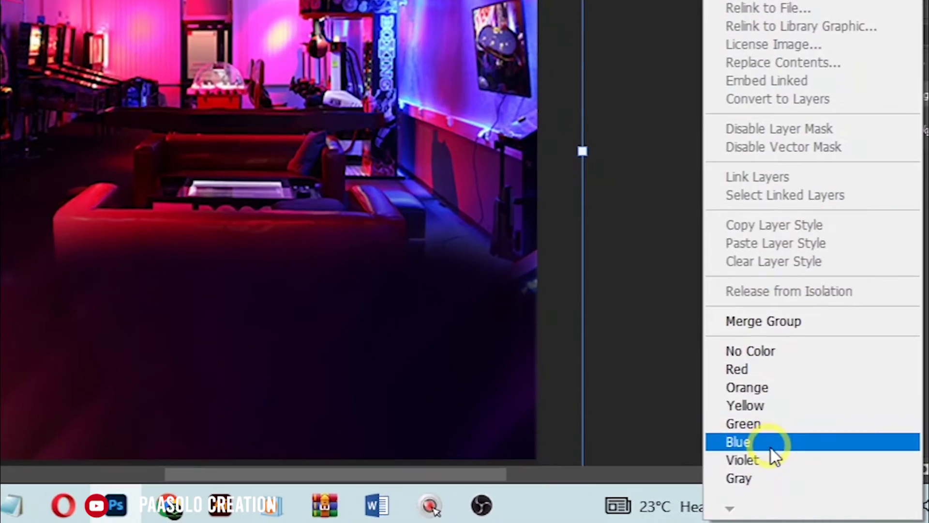
click(747, 462)
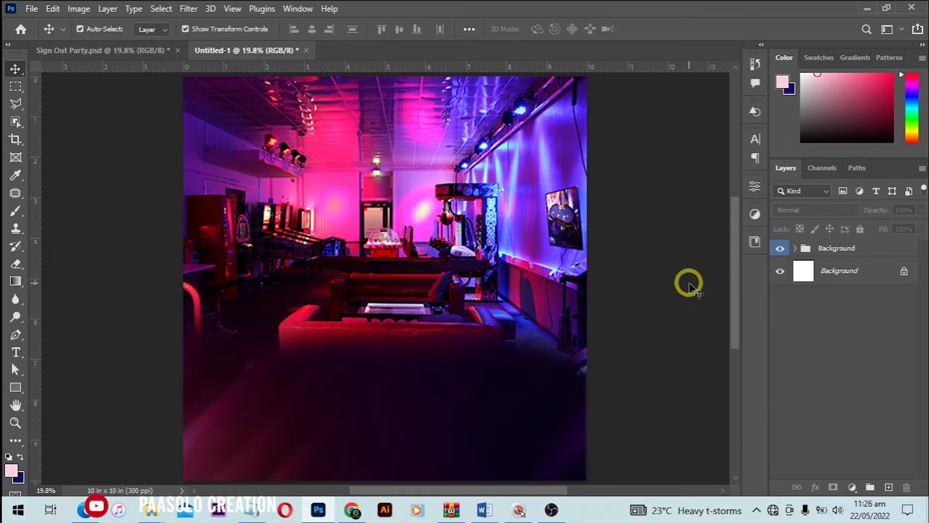
key(ctrl+0)
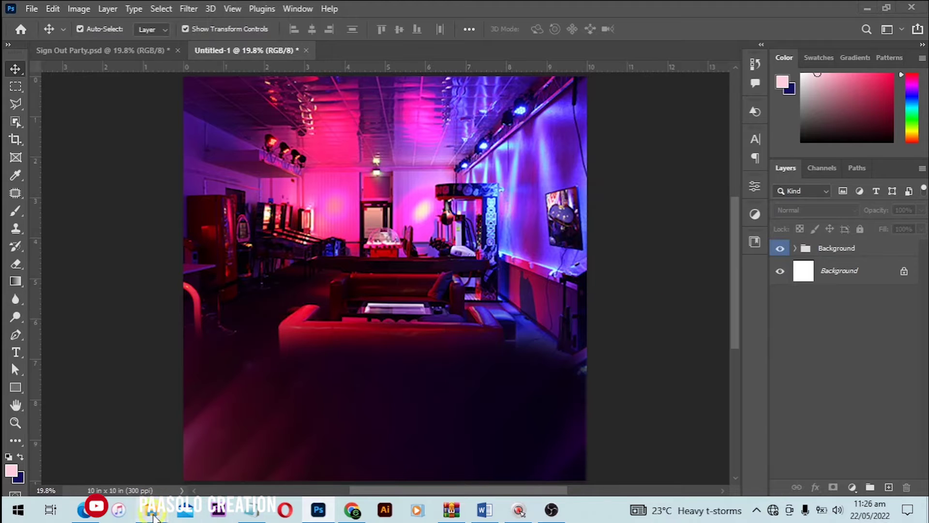
Step: Browse the Downloads folder for another image for the party background
mouse_move(152, 514)
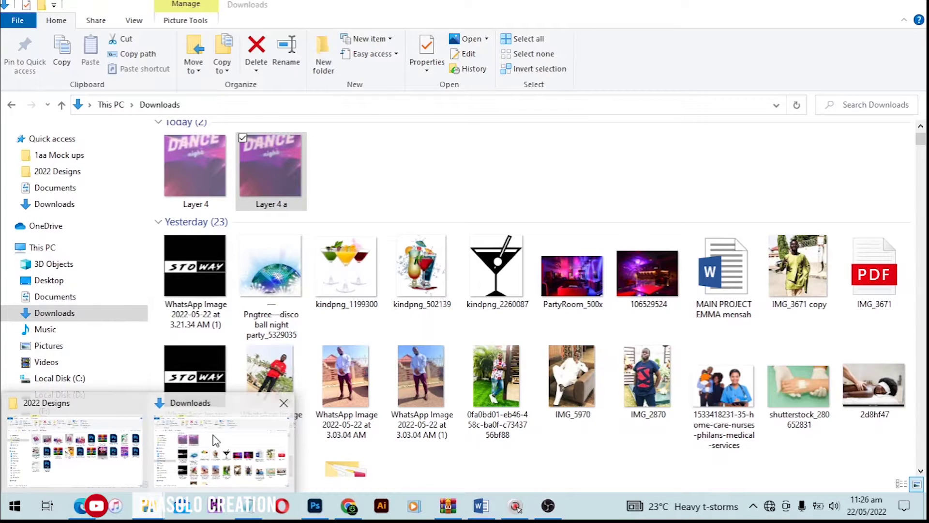
click(216, 440)
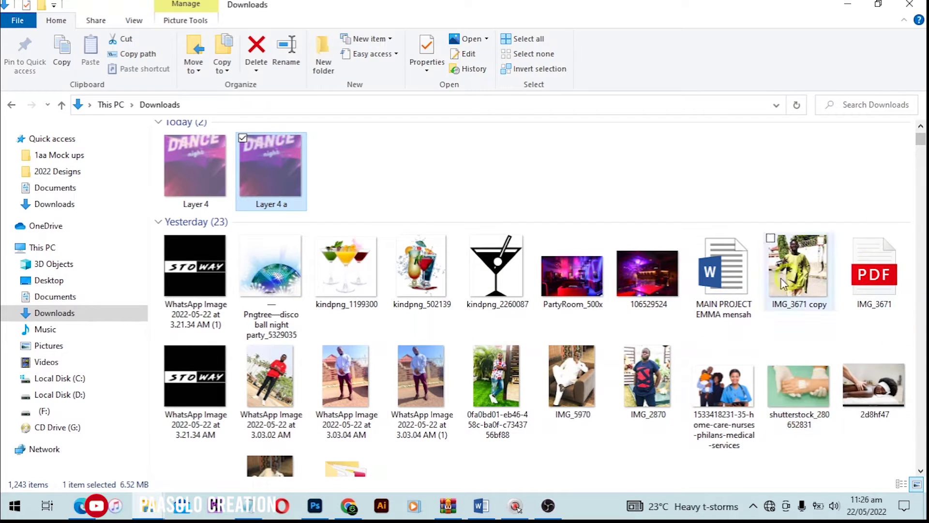
scroll(782, 343, down, 3)
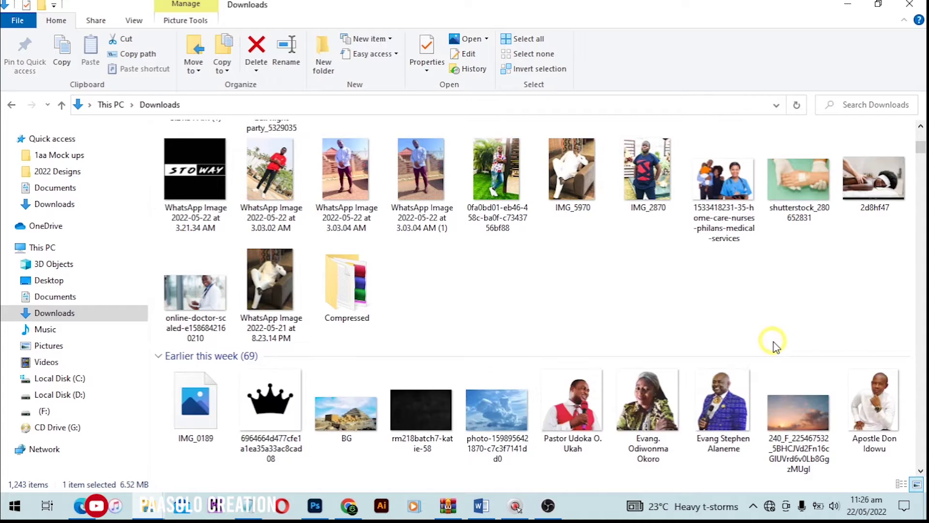
scroll(775, 342, up, 3)
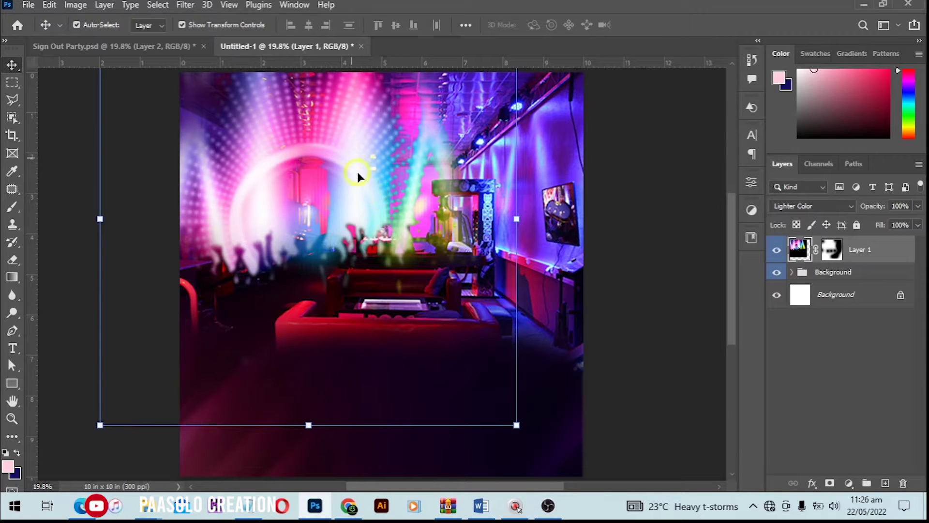
Step: Centre the masked stage-lights layer over the upper part of the room and move it to the top inside the Background group
drag(343, 157, 435, 149)
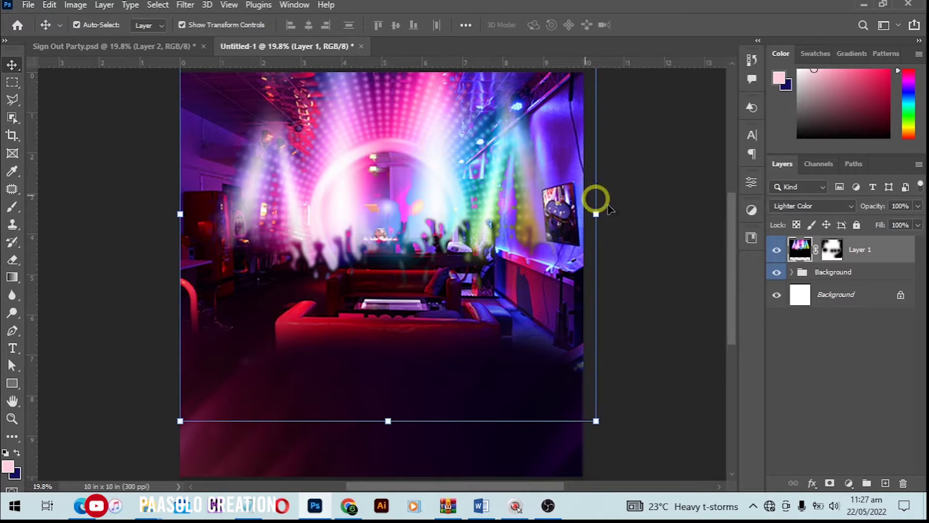
click(170, 77)
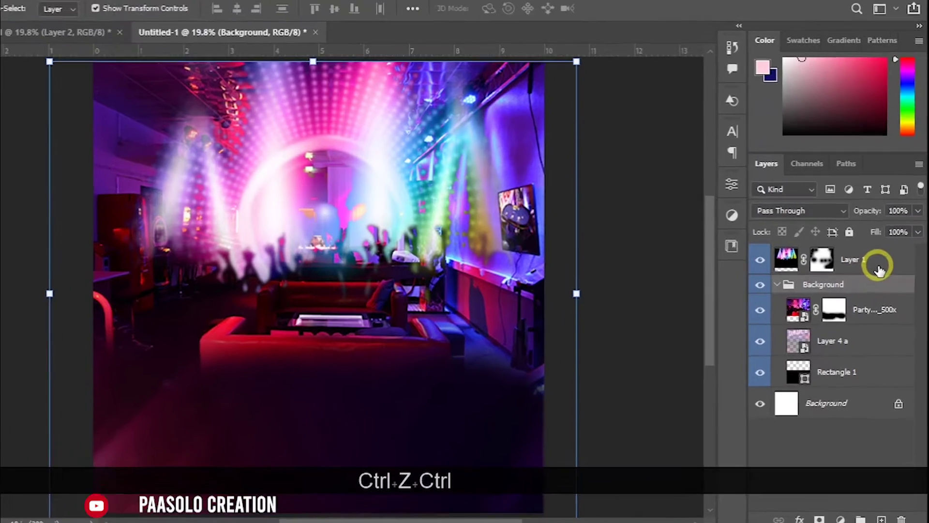
drag(878, 268, 866, 311)
drag(847, 362, 846, 356)
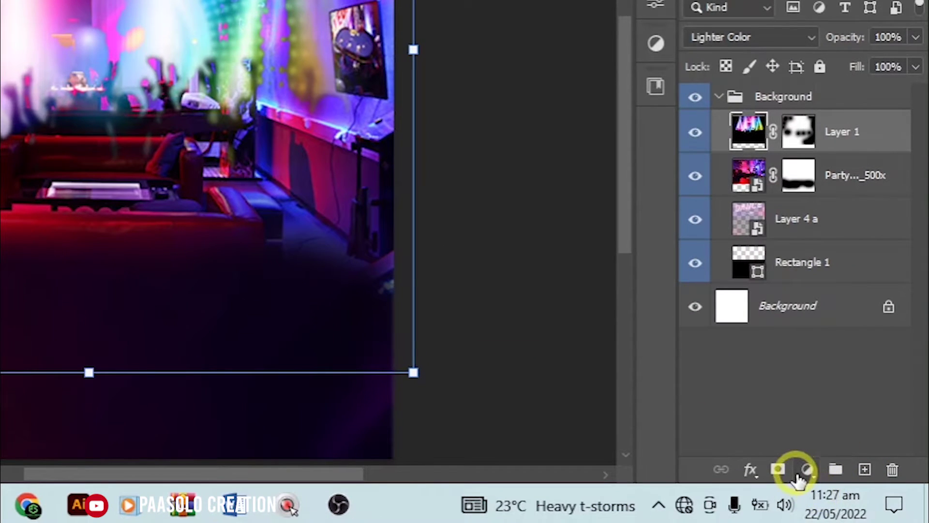
Step: Add a Color Lookup adjustment layer above Layer 1 using the 3DLUT file Fuji ETERNA 250D Fuji 3510 (by Adobe).cube
click(803, 470)
click(850, 364)
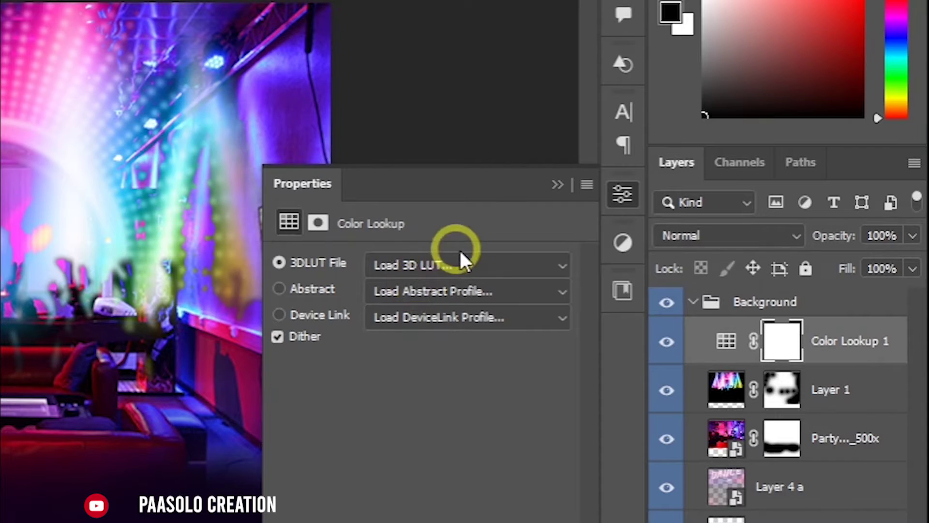
click(403, 265)
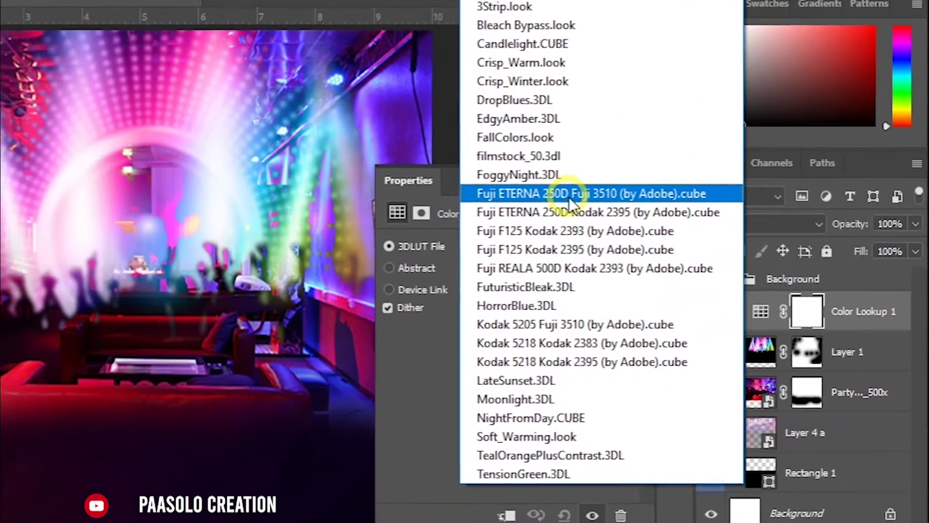
click(569, 193)
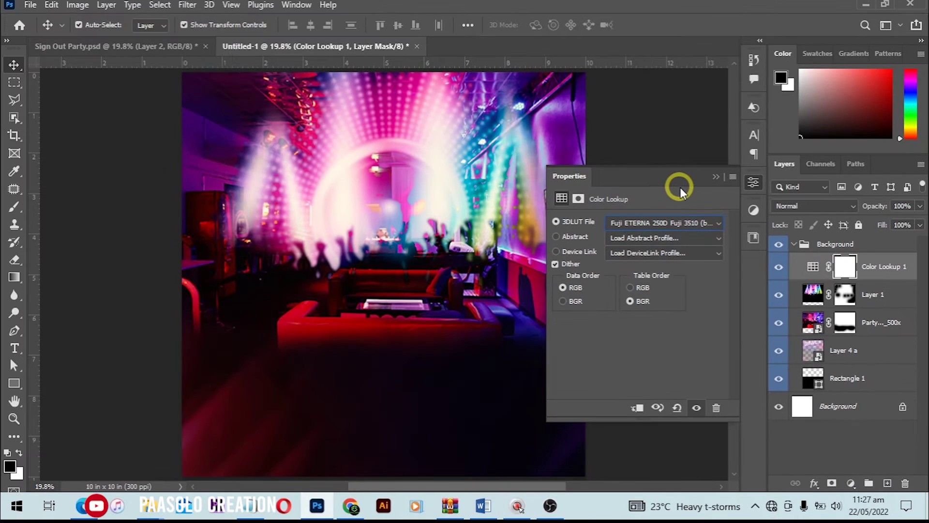
click(665, 237)
click(659, 237)
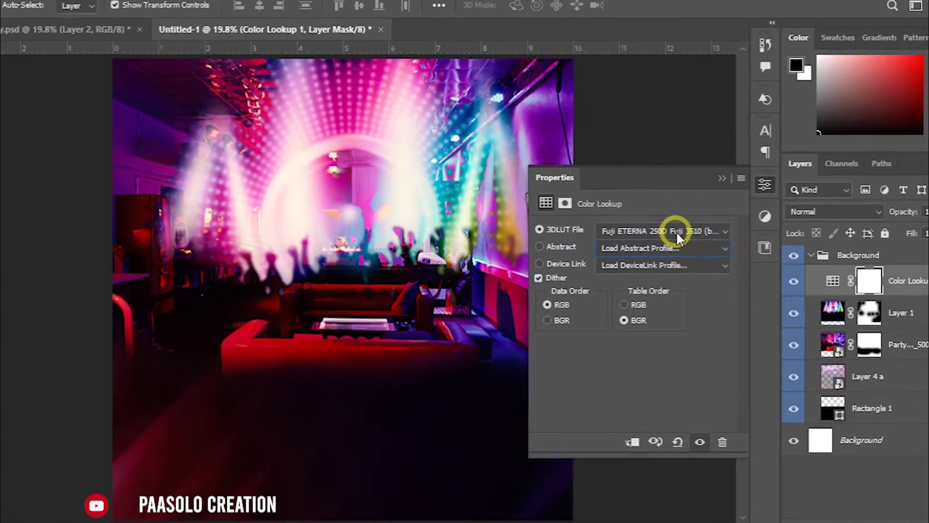
click(675, 231)
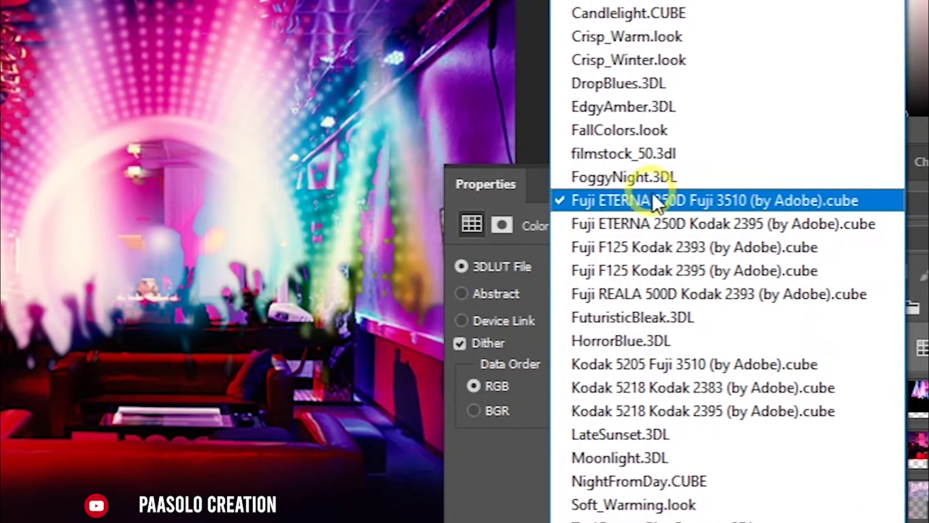
click(678, 196)
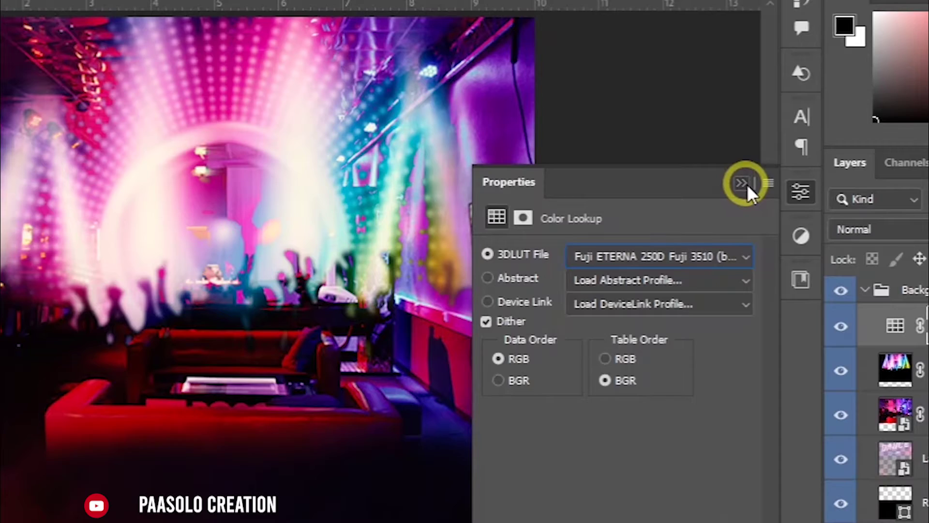
click(751, 186)
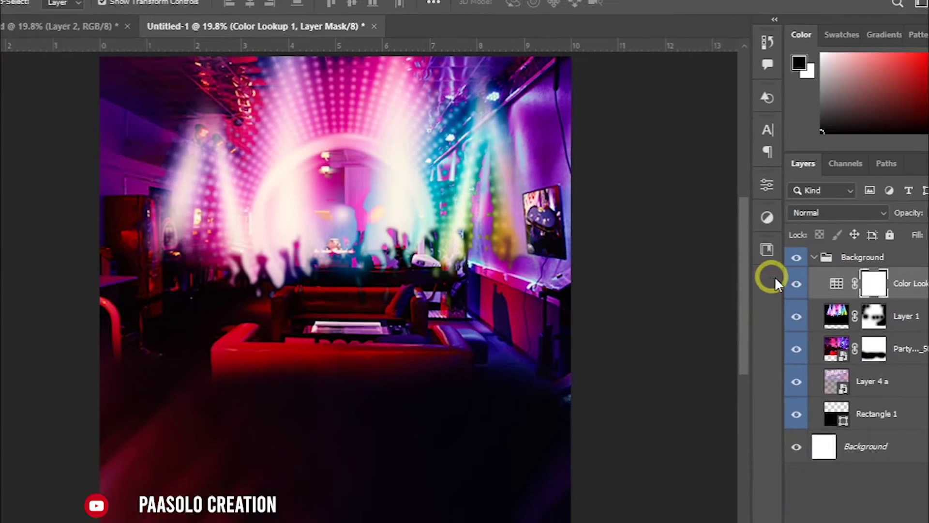
Step: Compare the background with the Color Lookup adjustment off and on, and collapse the Background group
click(864, 348)
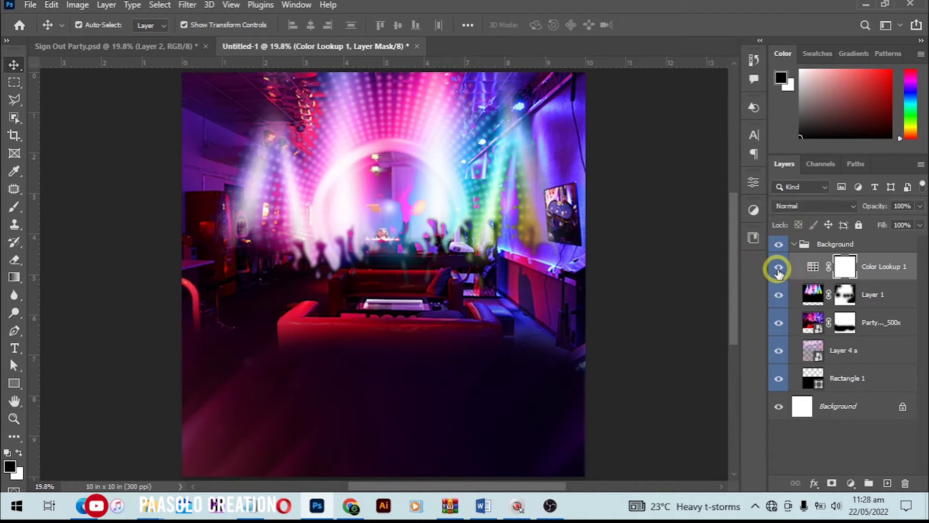
click(778, 269)
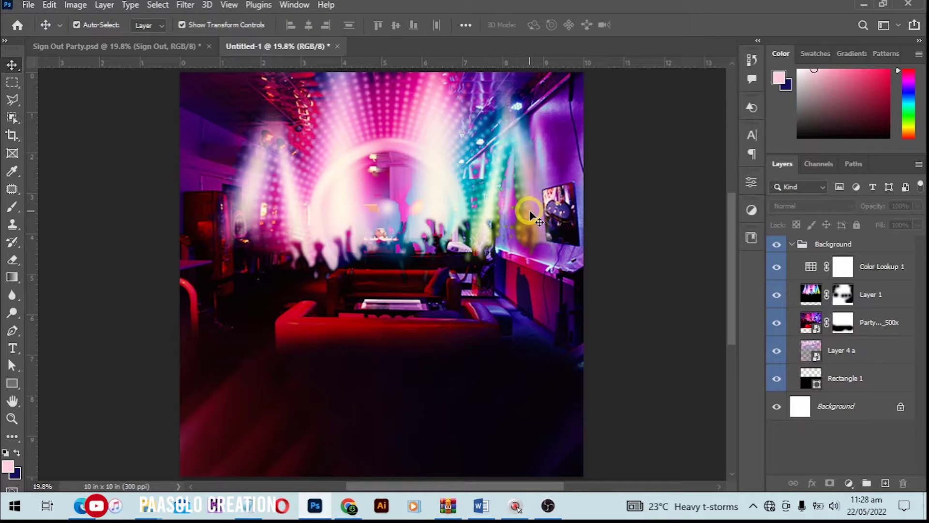
click(791, 245)
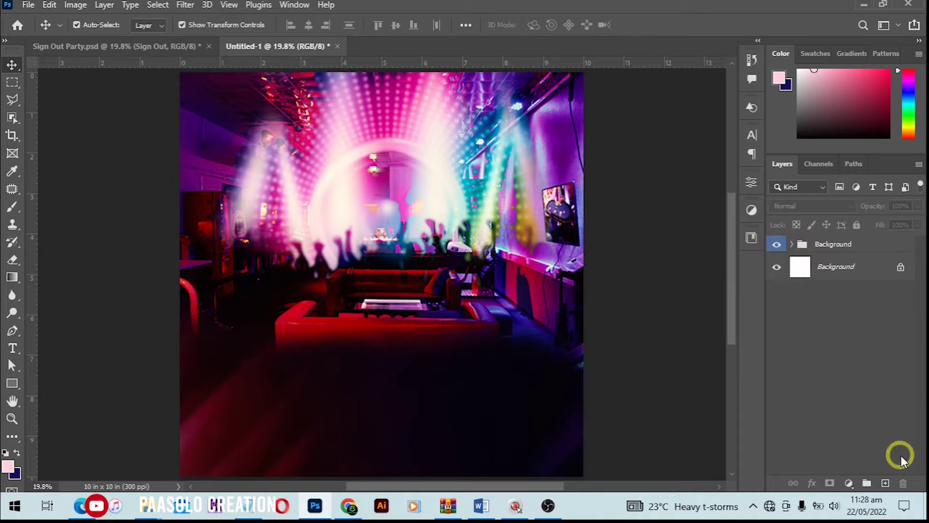
Step: Add the title text SIGN OUT in white Reglisse Regular at 73.49 pt over the centre of the stage lights
click(890, 483)
key(ctrl+z)
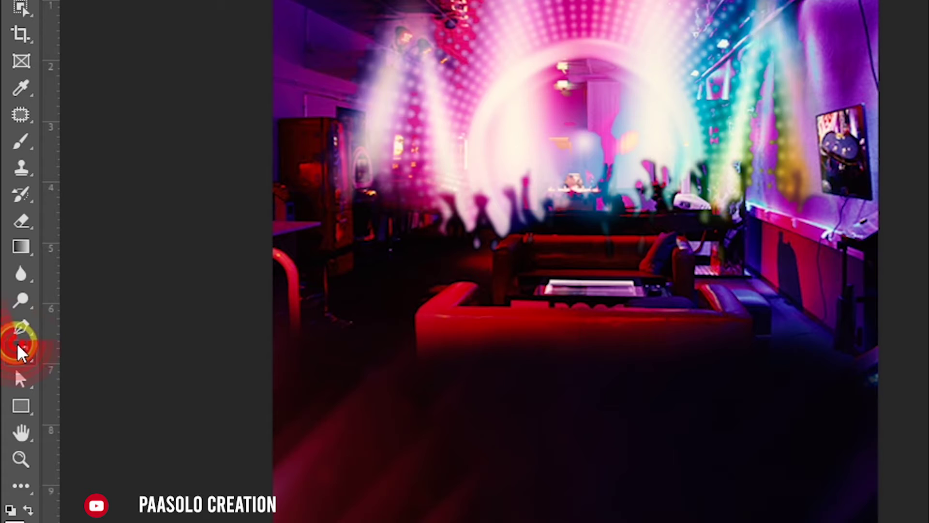
right_click(17, 352)
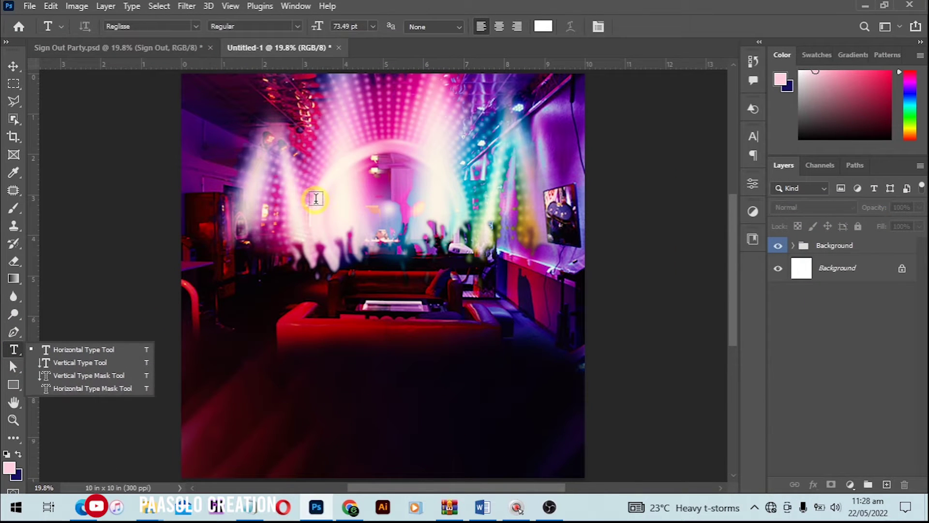
click(316, 199)
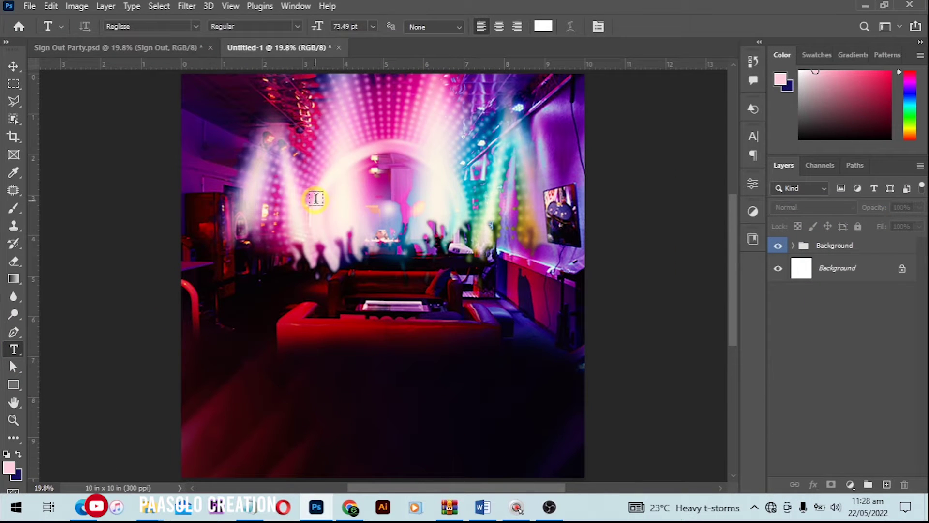
click(401, 211)
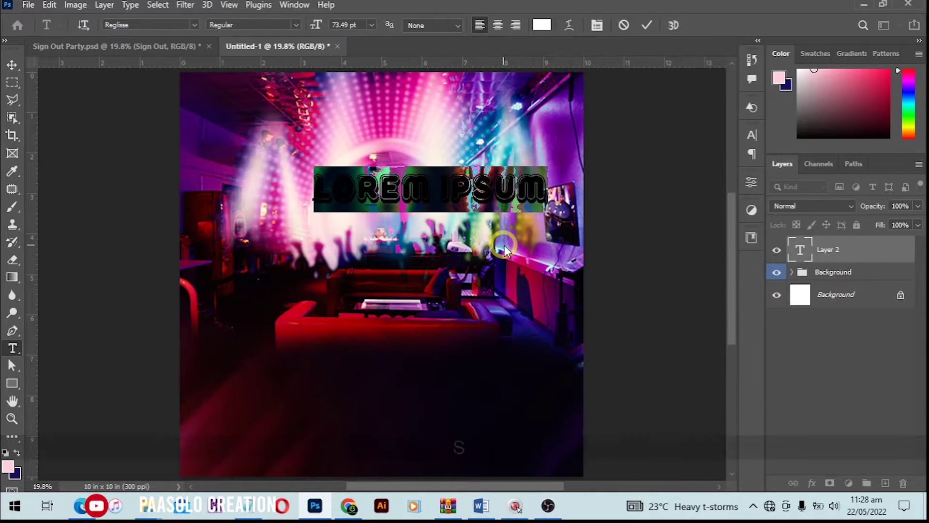
text(SIGN)
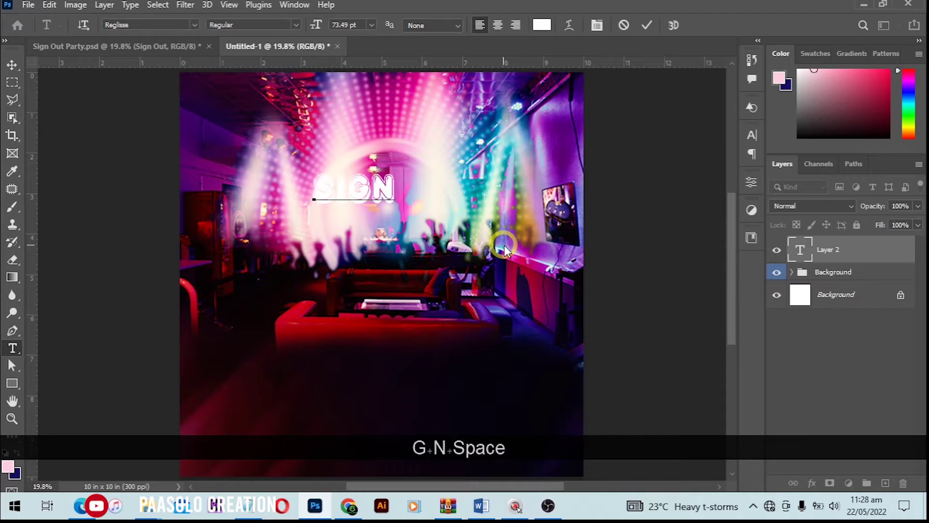
text( OUT)
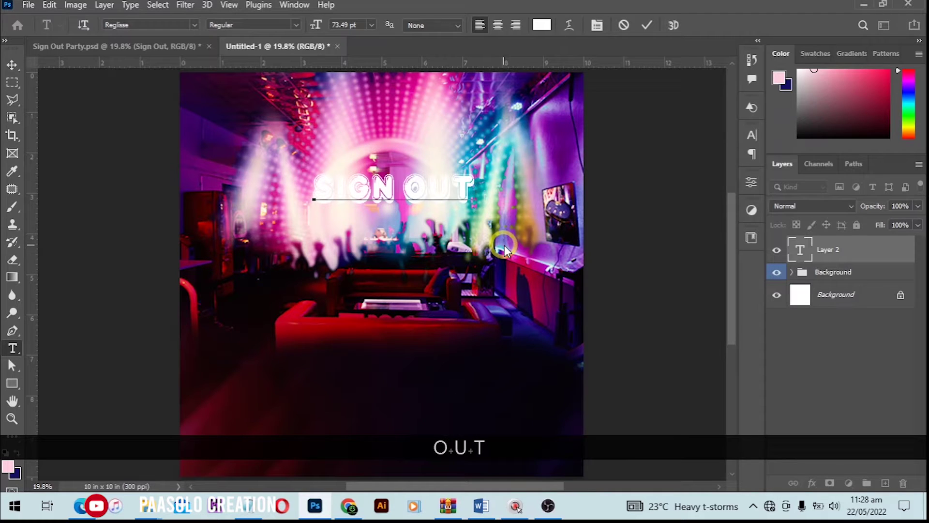
key(Return)
key(v)
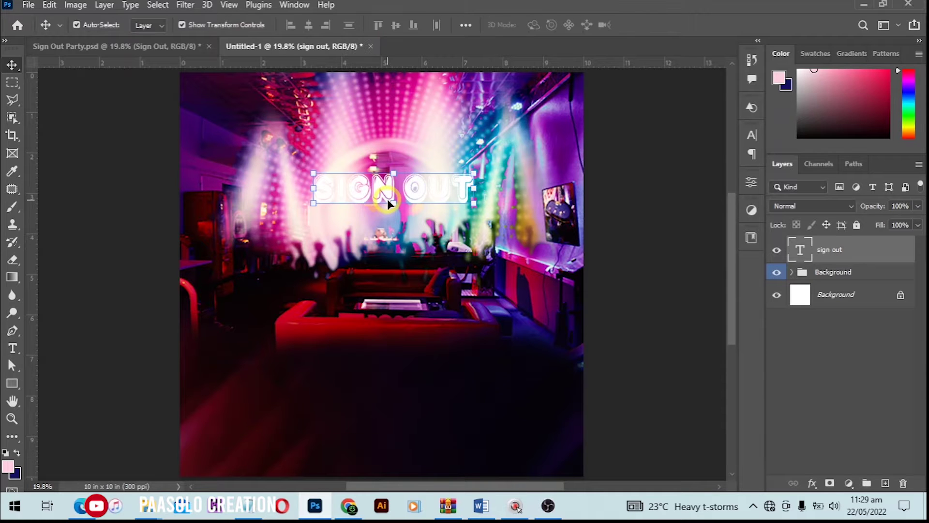
Step: Scale the SIGN OUT text up proportionally from its centre to 121.59%
key(t)
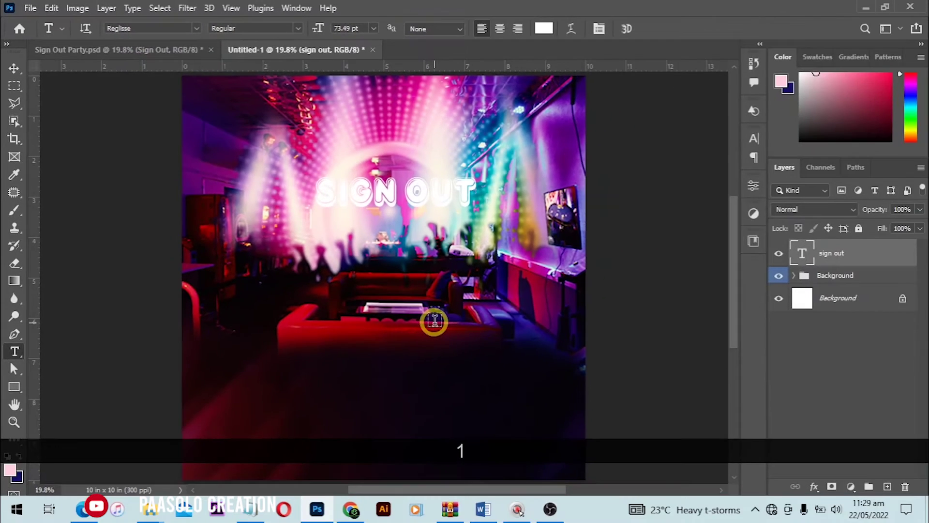
key(v)
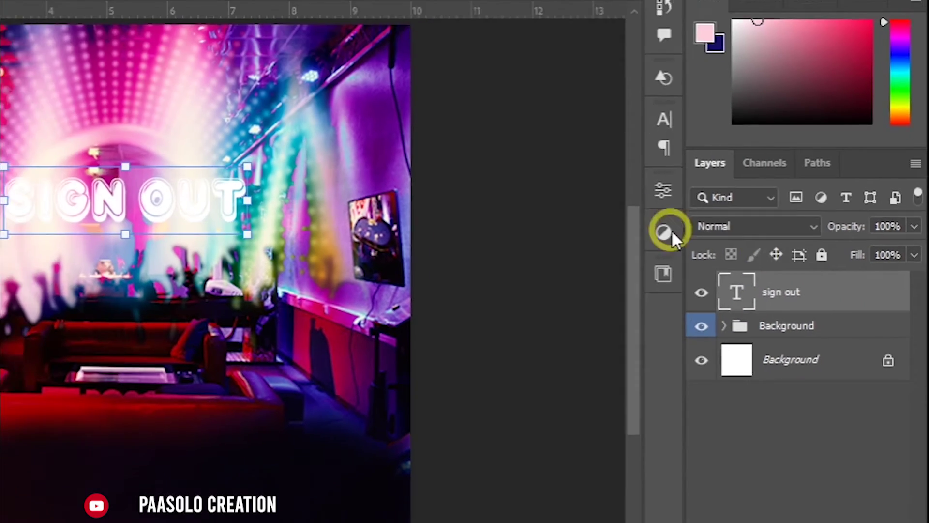
key(ctrl+t)
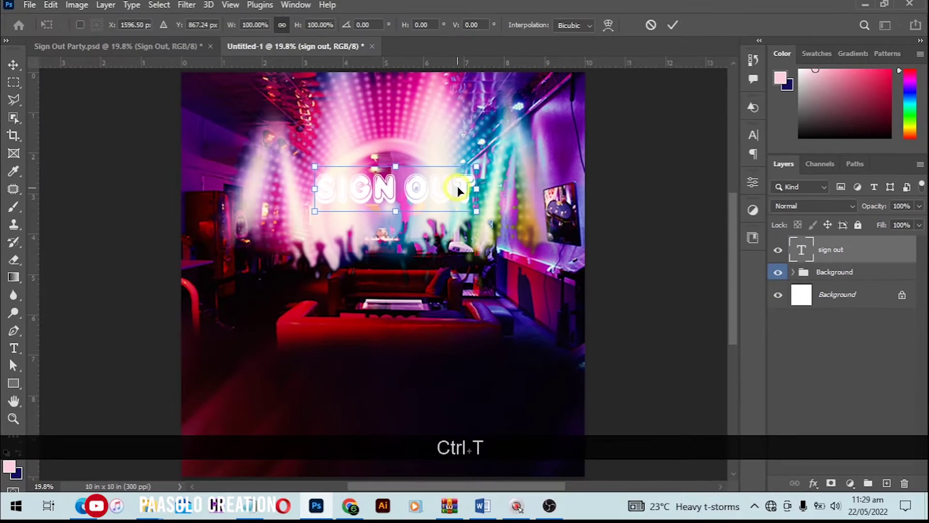
drag(487, 165, 499, 164)
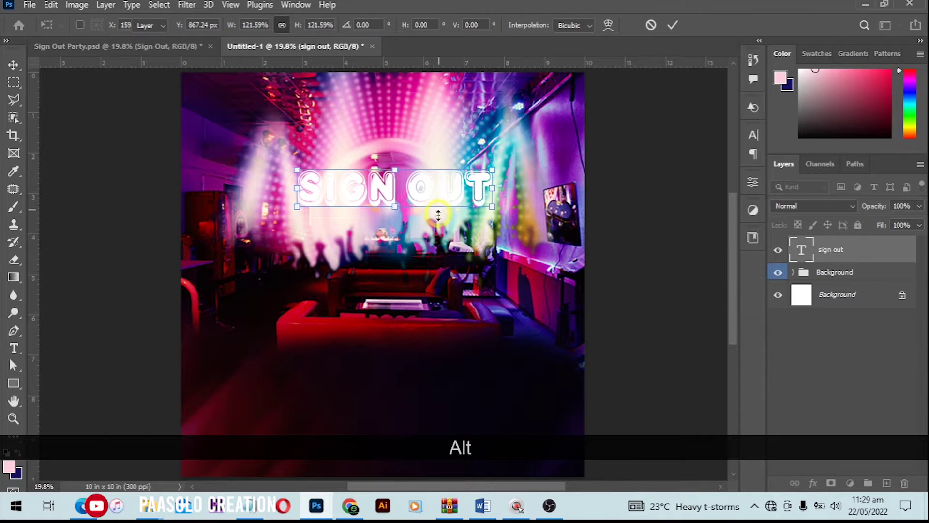
double_click(429, 196)
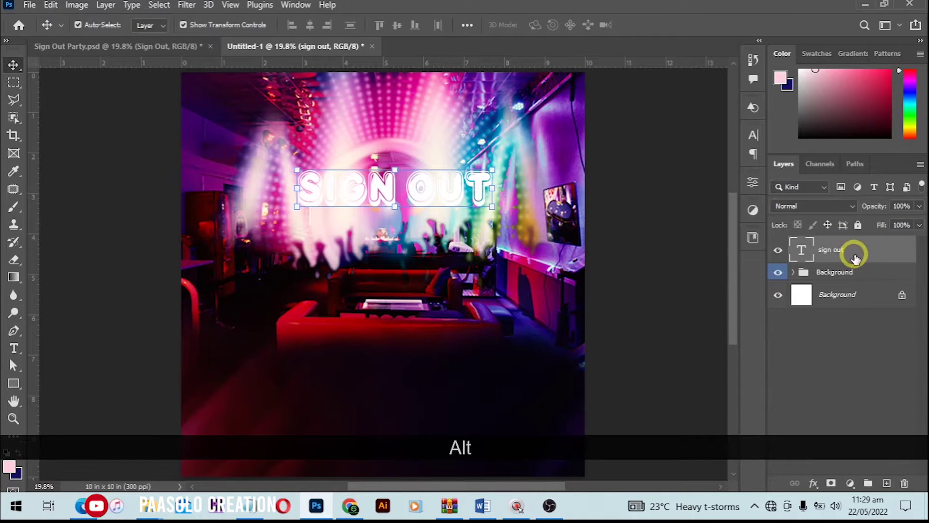
Step: Duplicate the SIGN OUT text layer and place the copy directly below the original on the canvas
drag(855, 258, 870, 492)
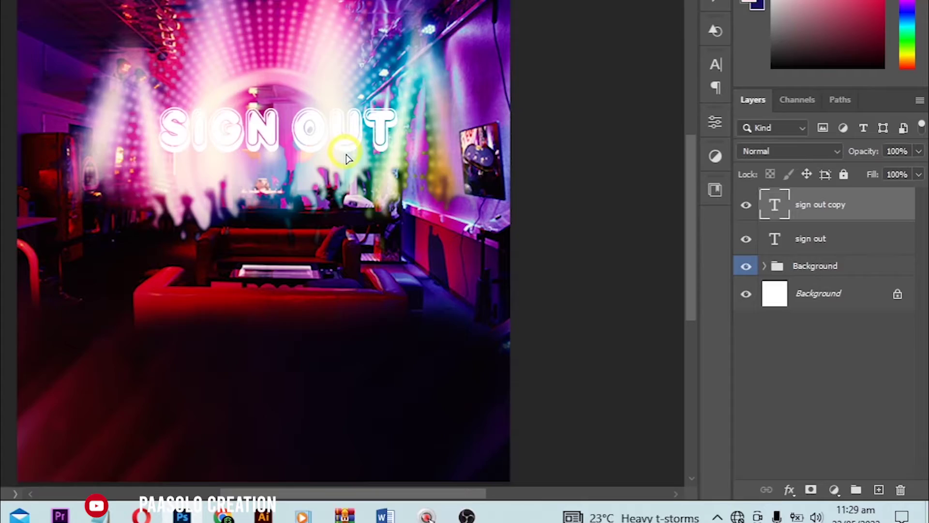
drag(221, 77, 221, 150)
drag(453, 250, 453, 251)
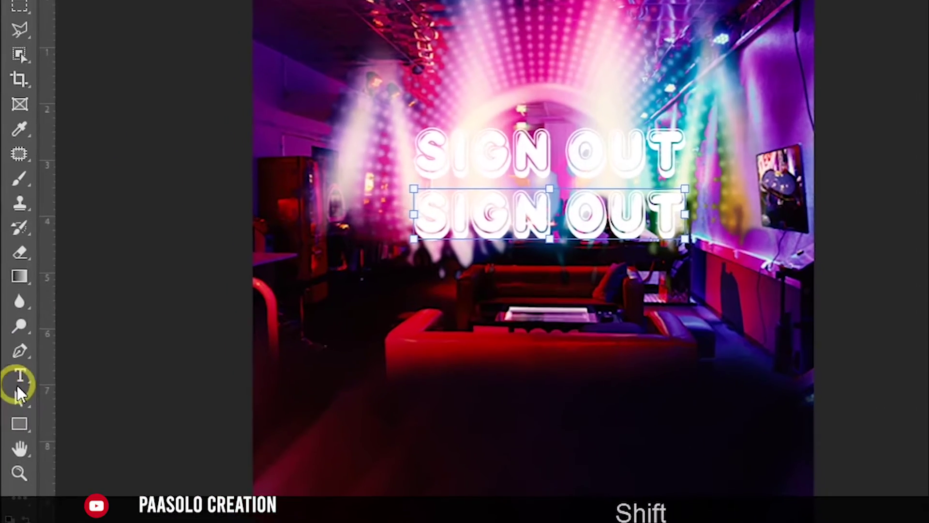
Step: Replace the copied line's text with PARTY and enlarge it to match the width of SIGN OUT
click(18, 382)
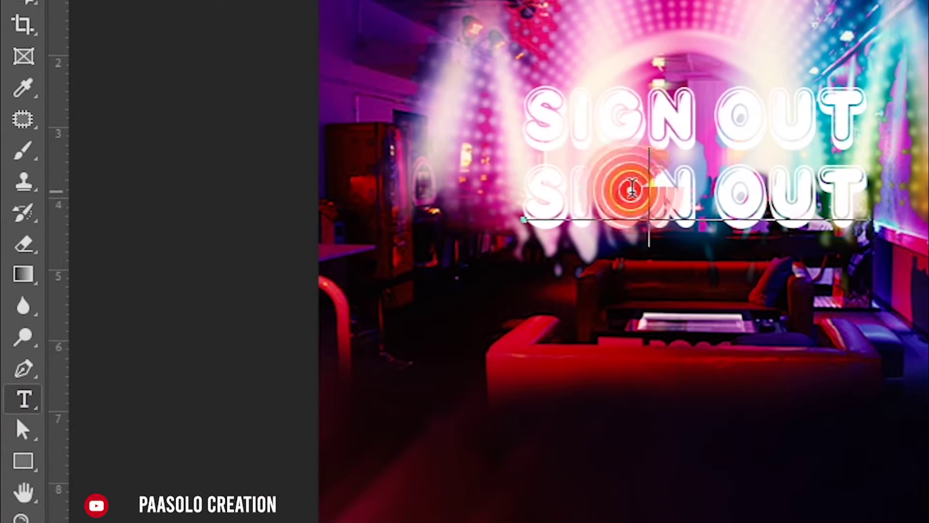
click(500, 214)
key(ctrl+a)
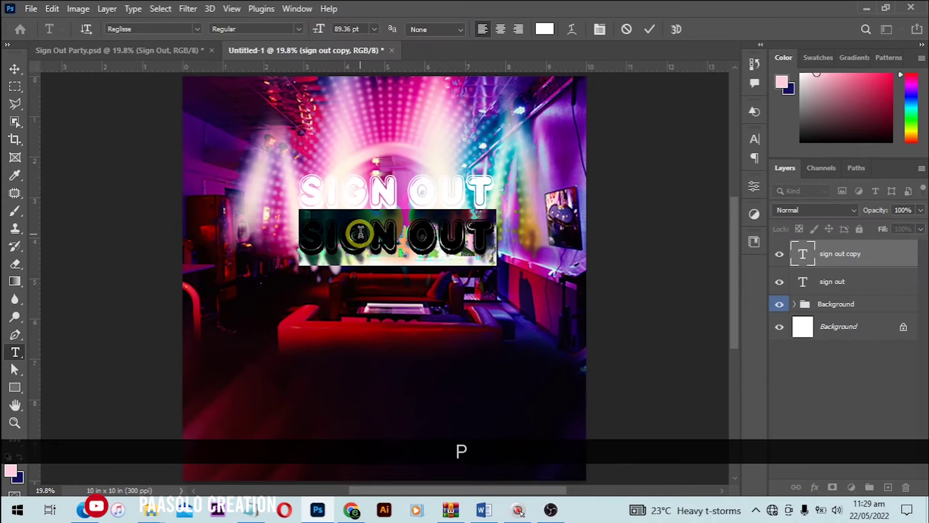
text(PARTY)
key(Return)
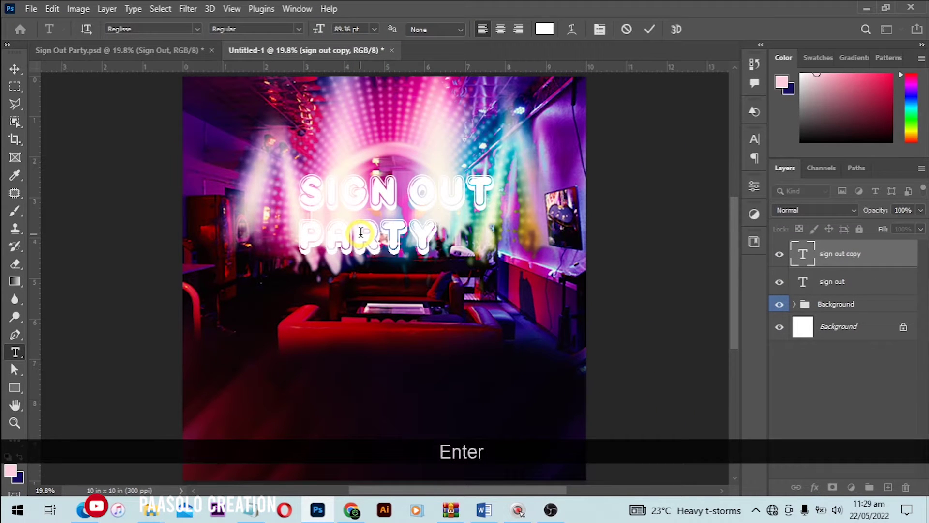
key(v)
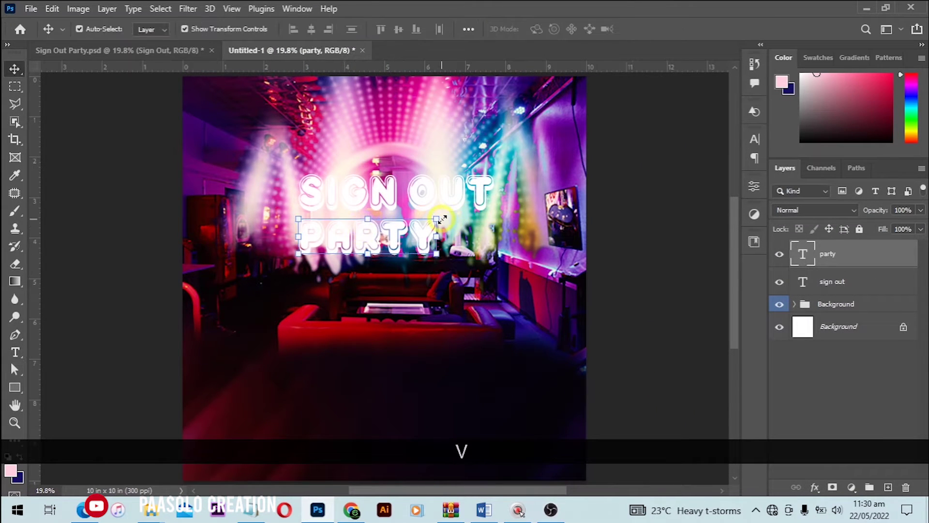
drag(442, 218, 497, 216)
key(Return)
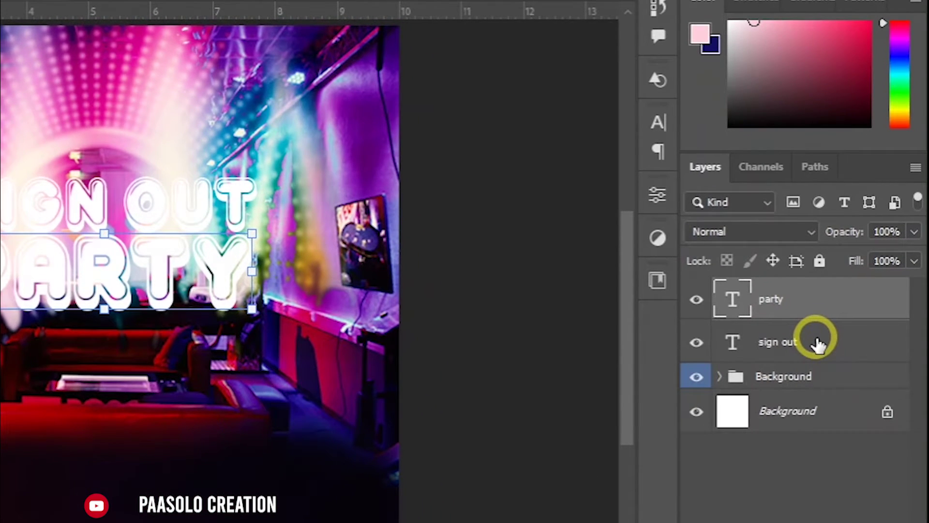
Step: Centre the SIGN OUT and PARTY layers horizontally on the whole canvas, and clear the selection
shift+click(818, 323)
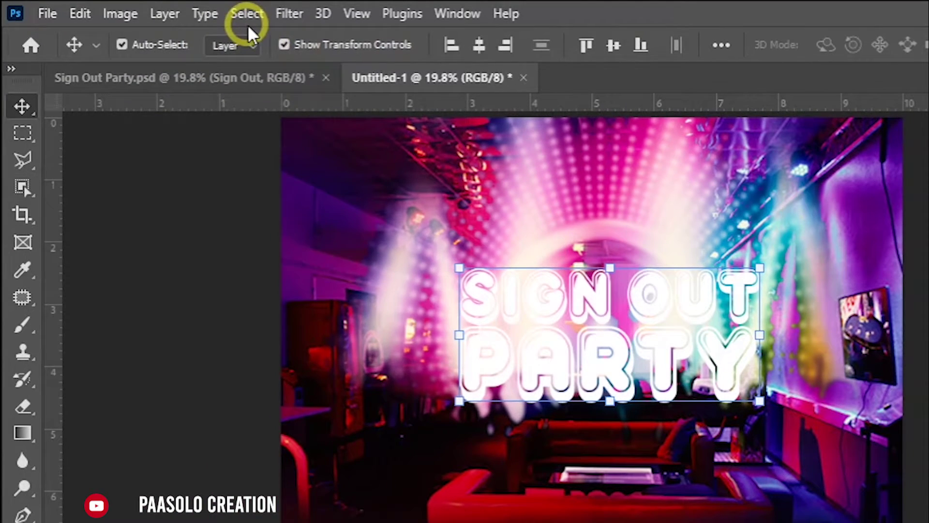
click(245, 14)
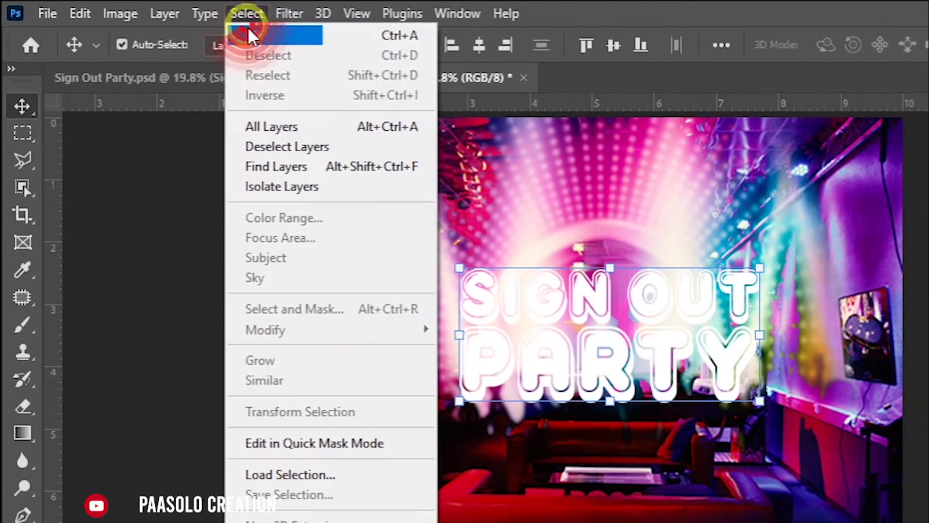
click(255, 37)
click(478, 45)
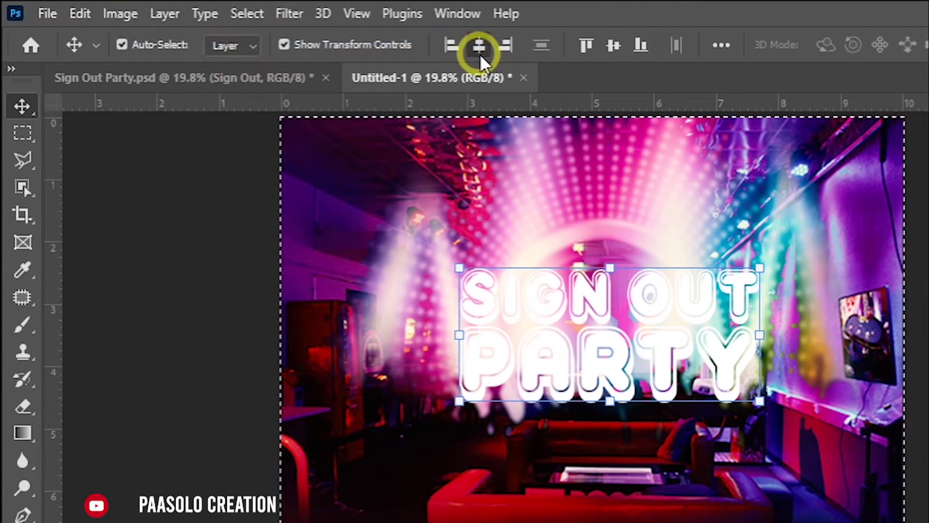
click(586, 45)
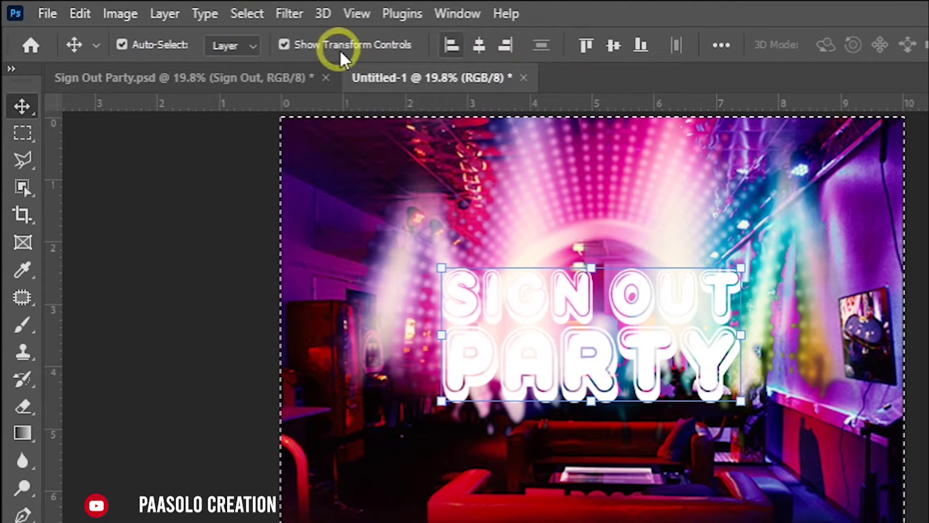
click(255, 15)
click(281, 53)
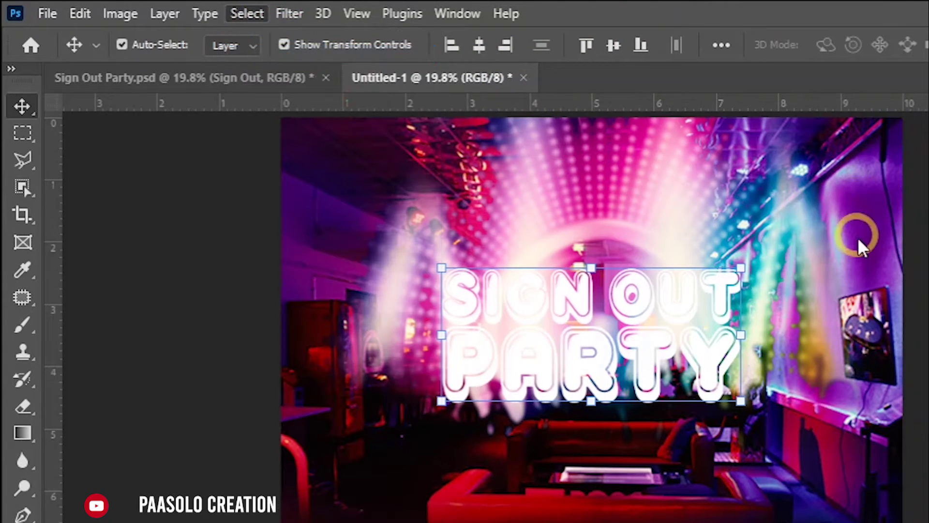
click(780, 269)
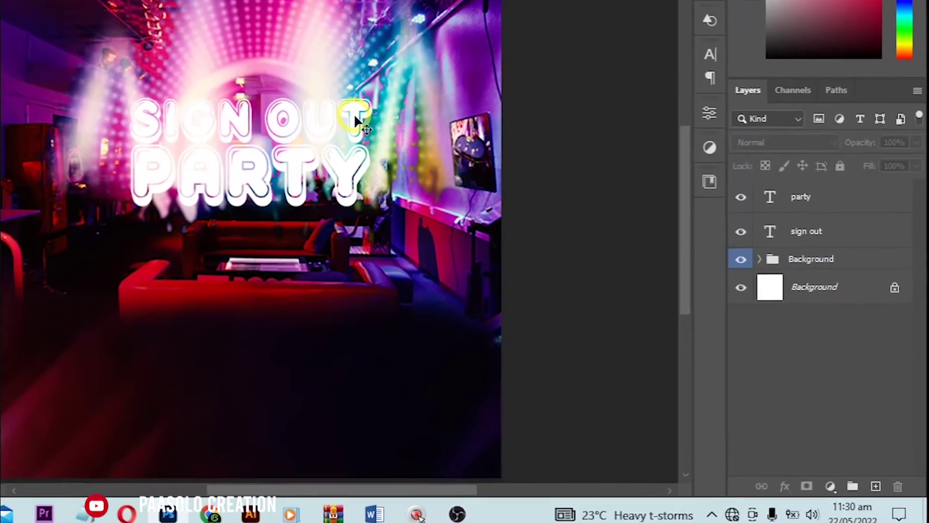
Step: Add an Outer Glow to the SIGN OUT text with Linear Burn blending and 57% opacity
click(915, 282)
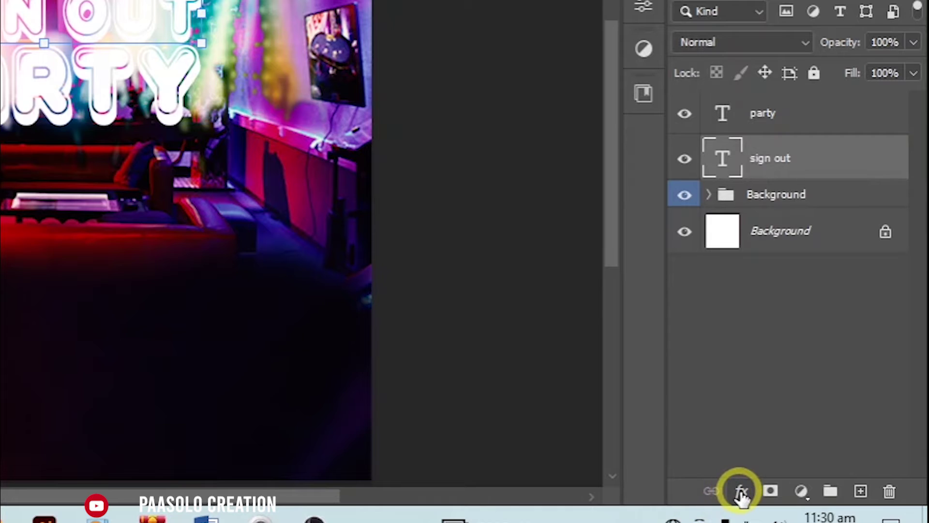
click(753, 490)
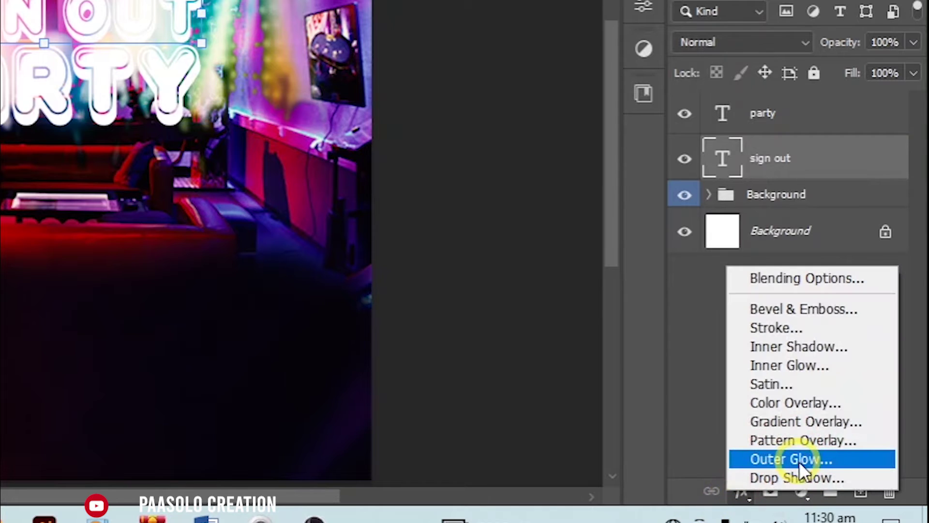
click(825, 458)
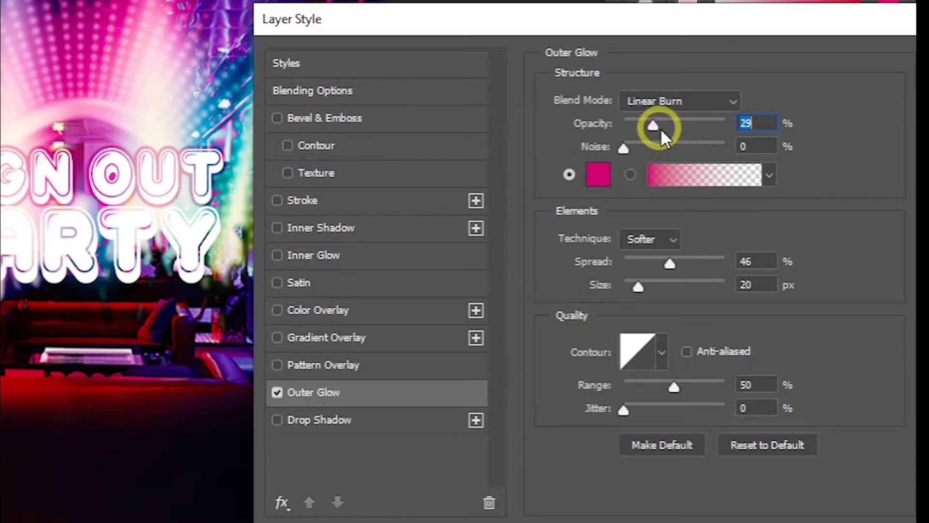
drag(660, 129, 682, 123)
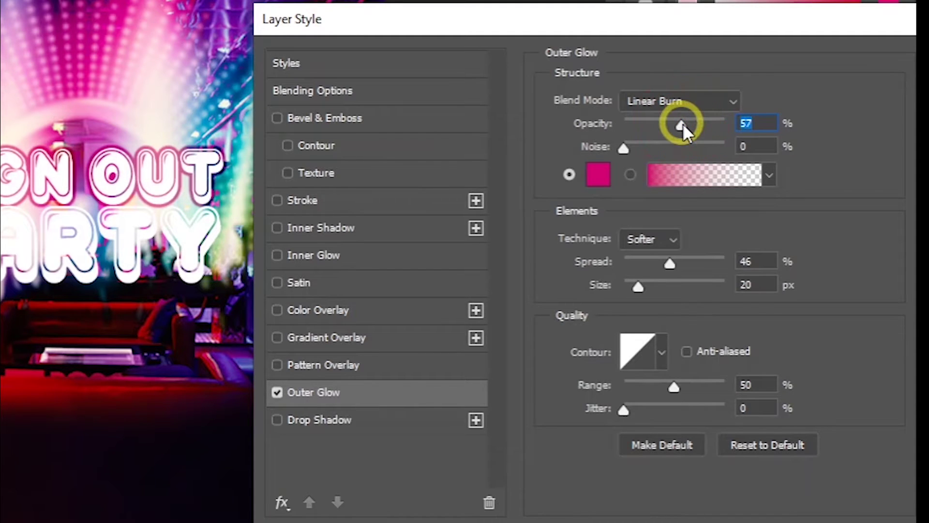
click(719, 104)
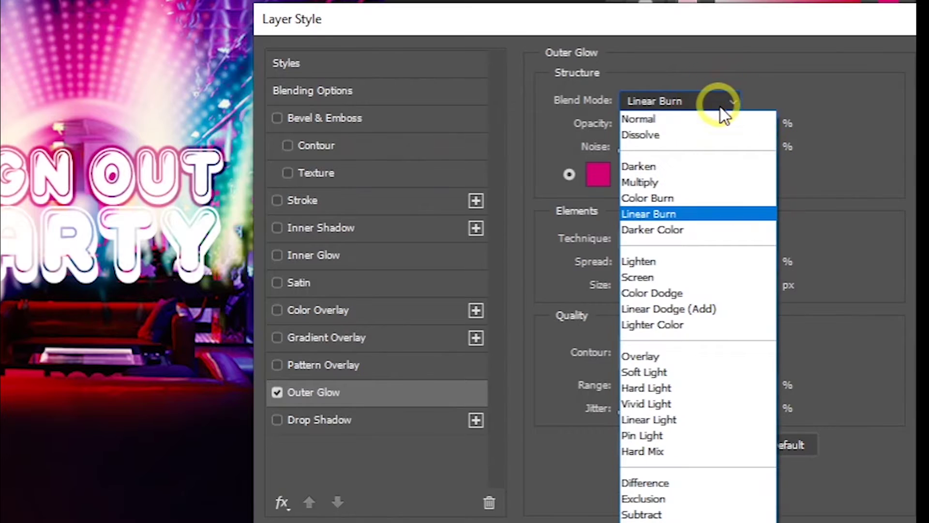
click(720, 107)
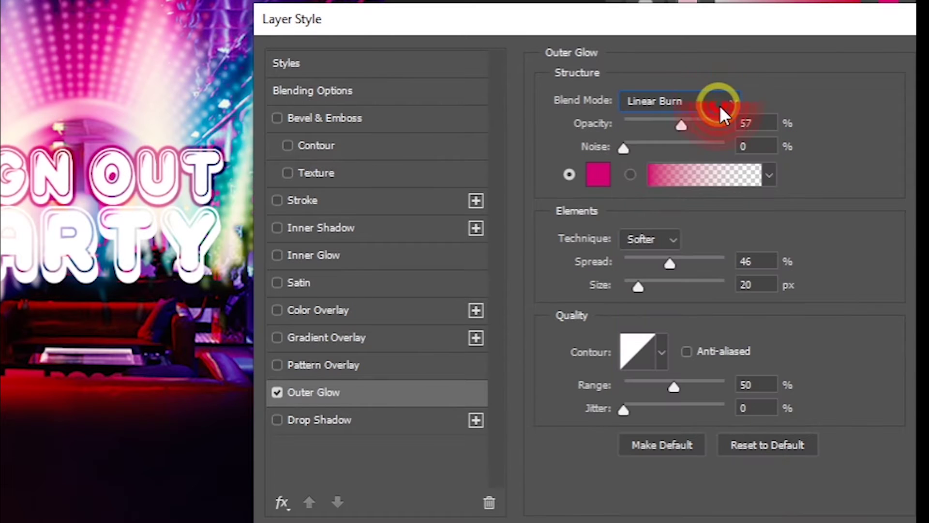
Step: Confirm d10071 as the Outer Glow colour and apply the layer style to the SIGN OUT text
click(605, 189)
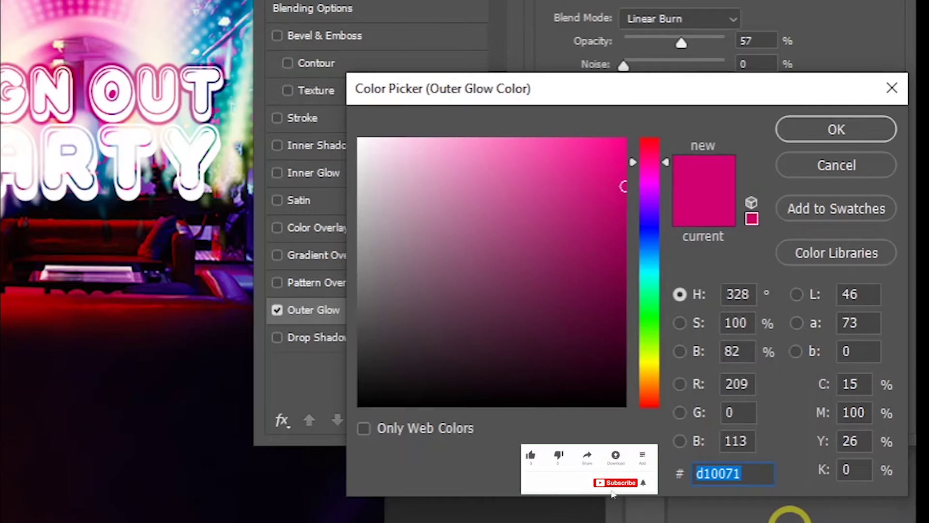
click(806, 127)
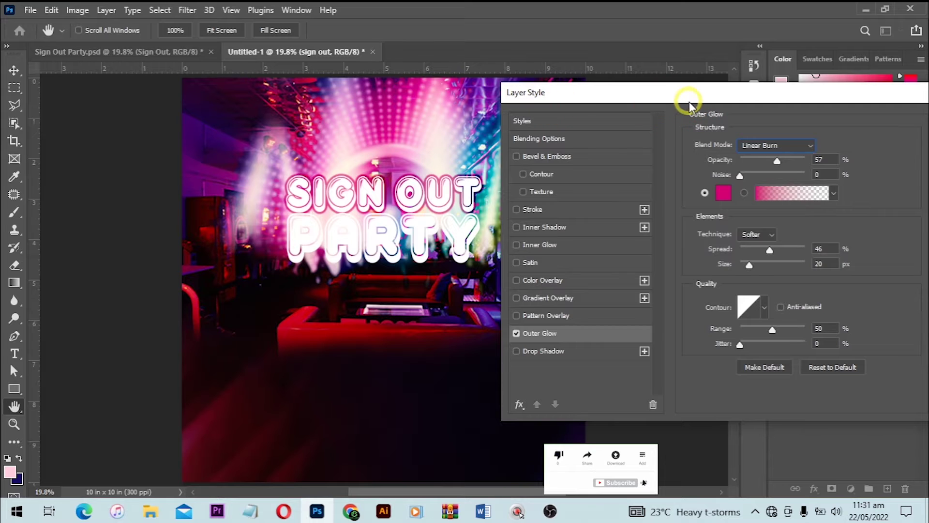
drag(687, 102, 577, 104)
click(837, 124)
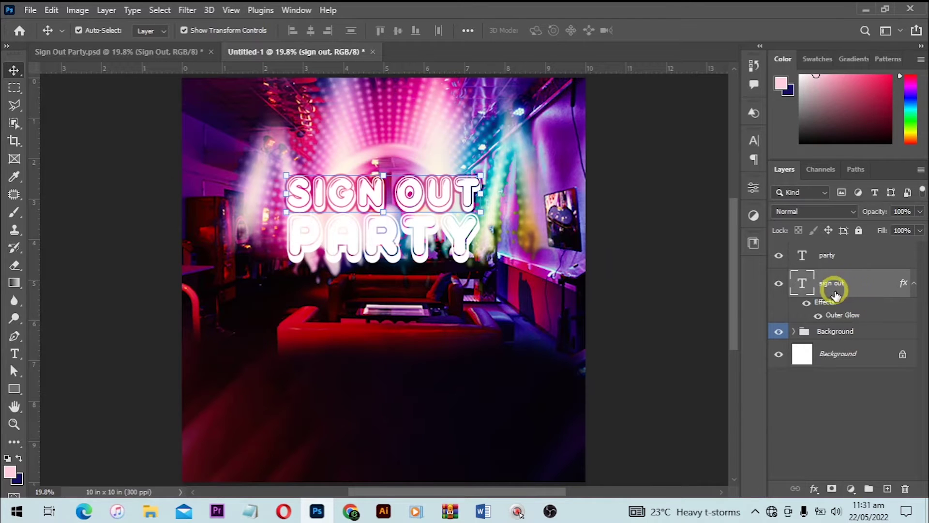
Step: Give the PARTY text layer an Outer Glow matching the one on SIGN OUT
click(855, 255)
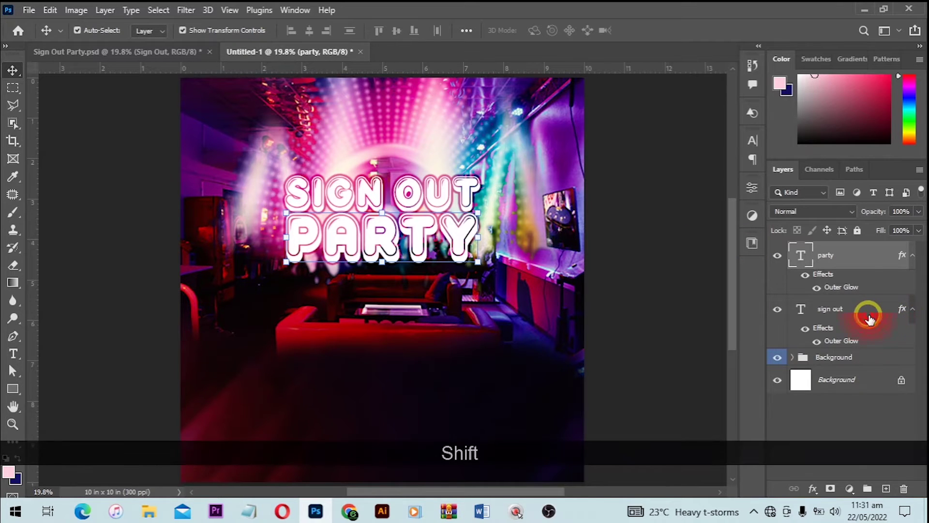
Step: Collapse the effects of the SIGN OUT and PARTY layers and group both layers as Text & Infos
shift+click(851, 317)
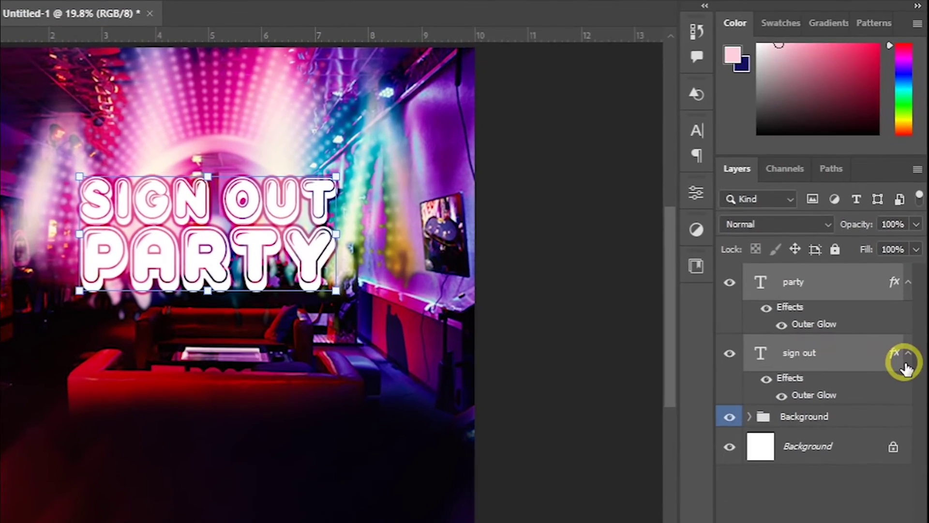
alt+click(907, 354)
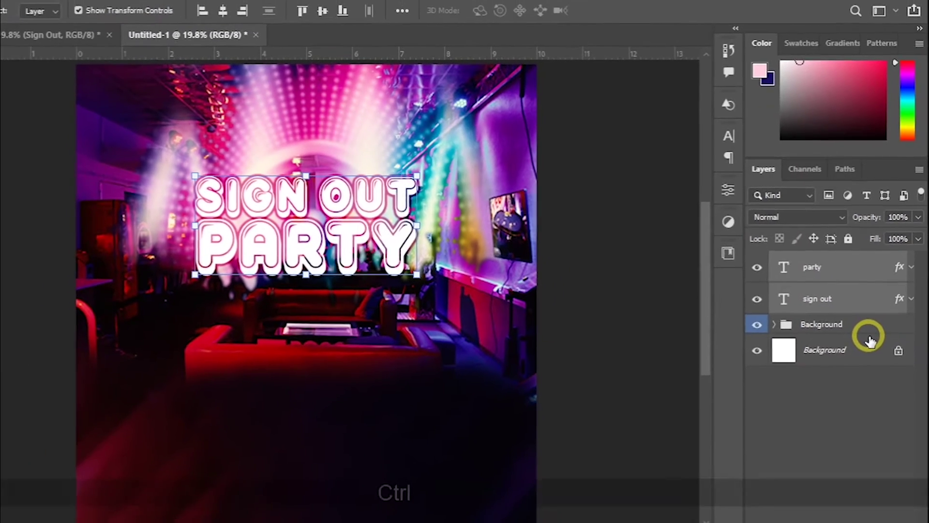
key(ctrl+g)
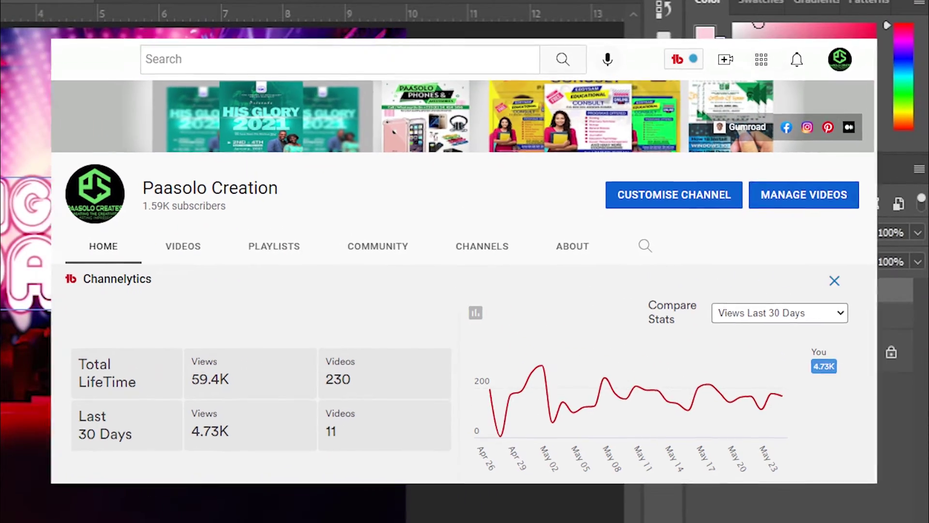
text(Text & In)
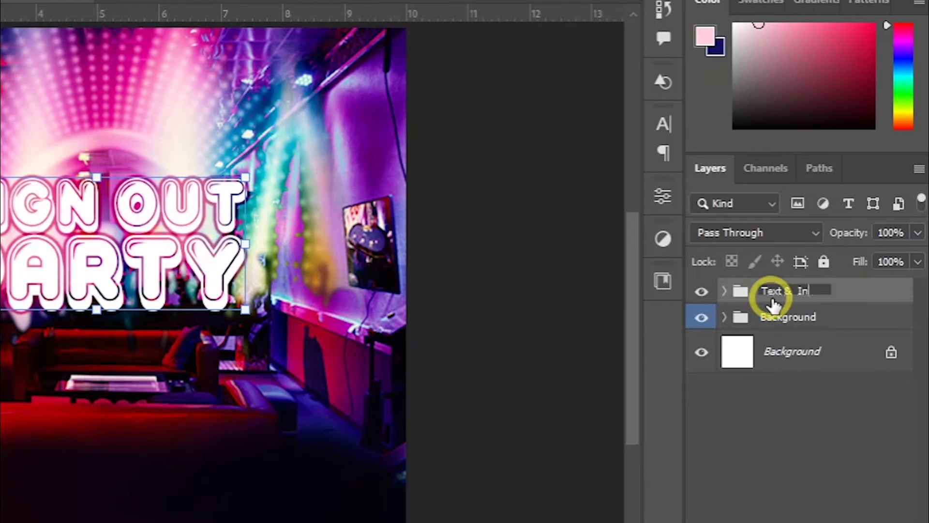
text(fos)
key(Return)
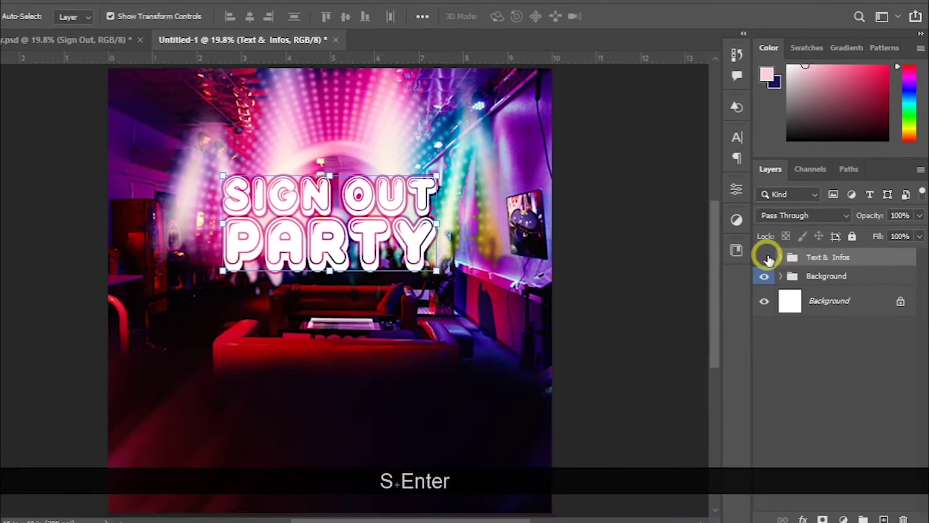
Step: Hide and show the Text & Infos group once to check its contents, and give it a green colour label
click(701, 291)
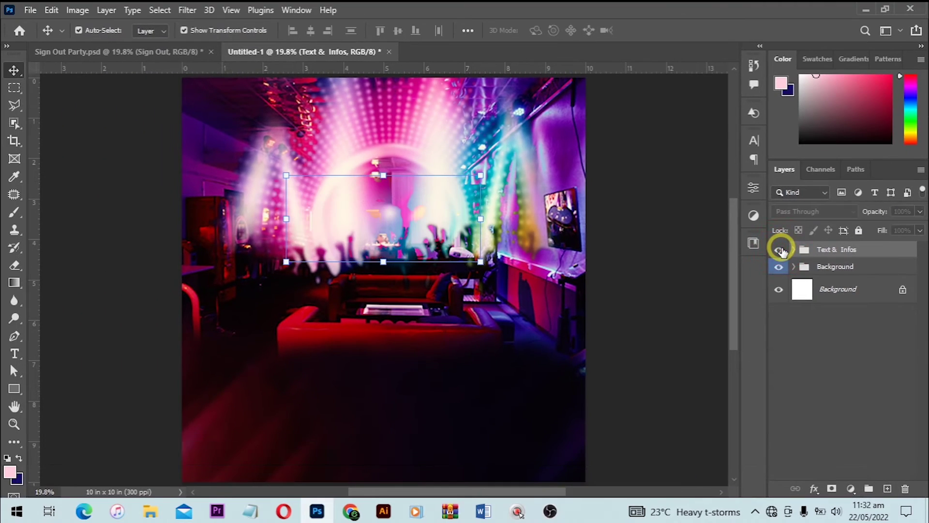
click(780, 250)
right_click(861, 258)
right_click(871, 249)
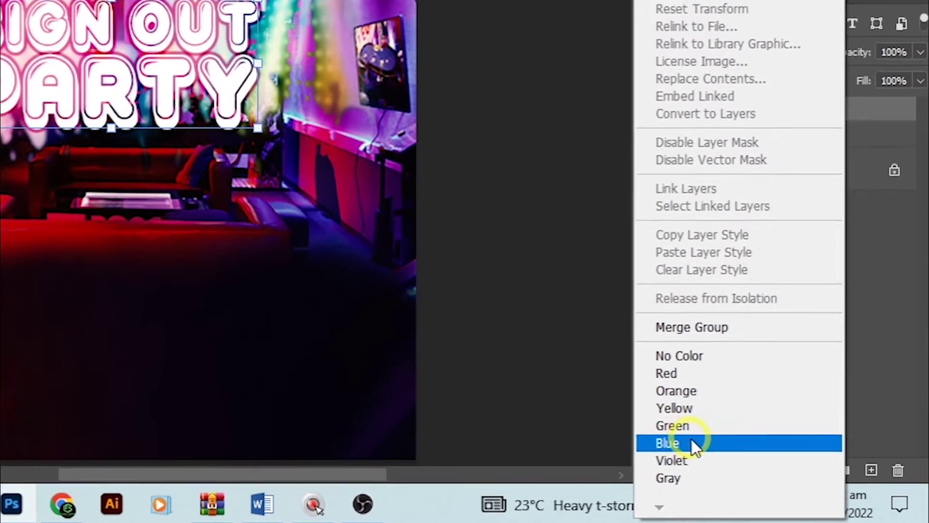
click(697, 428)
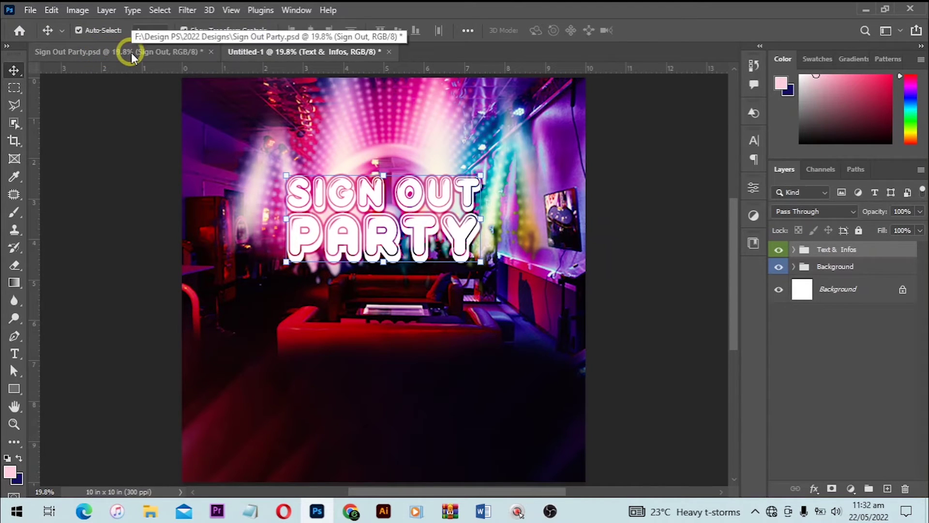
Step: Bring the date, venue and contact text layers from Sign Out Party.psd into the flyer and centre them horizontally on the canvas
key(ctrl+v)
key(ctrl+a)
click(312, 31)
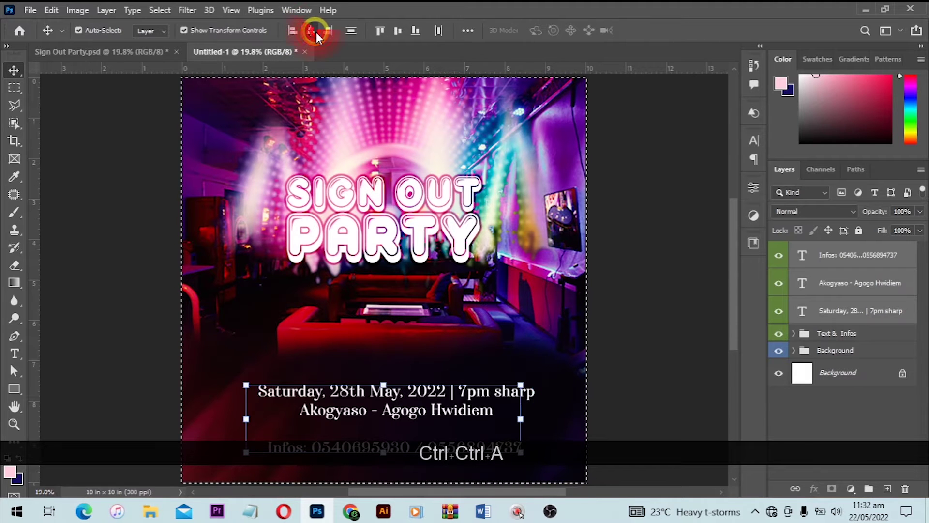
key(ctrl+d)
Step: Examine the pasted event details up close and check the font and size of the date line
scroll(406, 373, down, 2)
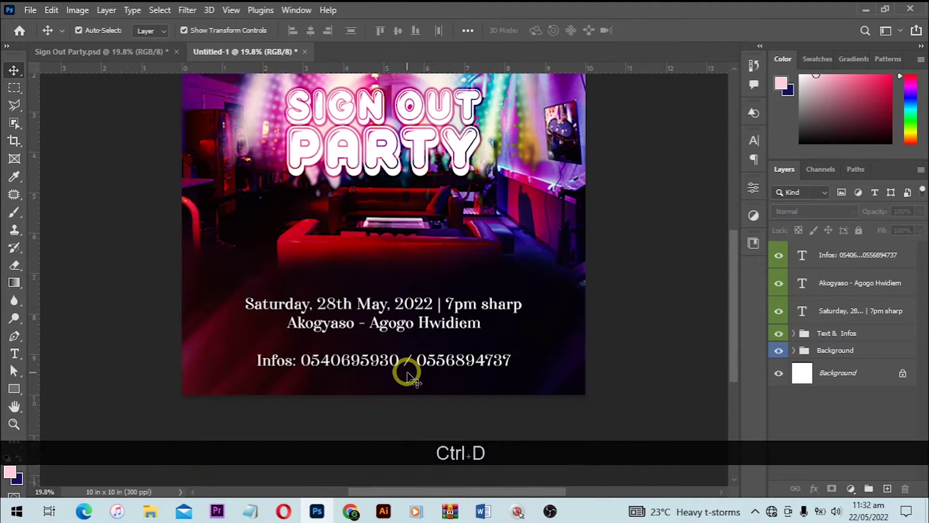
scroll(382, 303, up, 2)
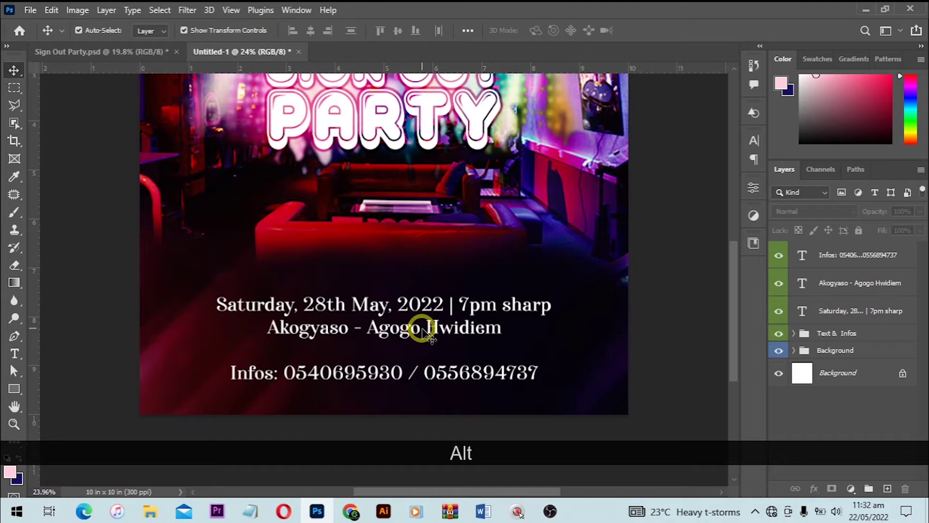
scroll(422, 331, up, 1)
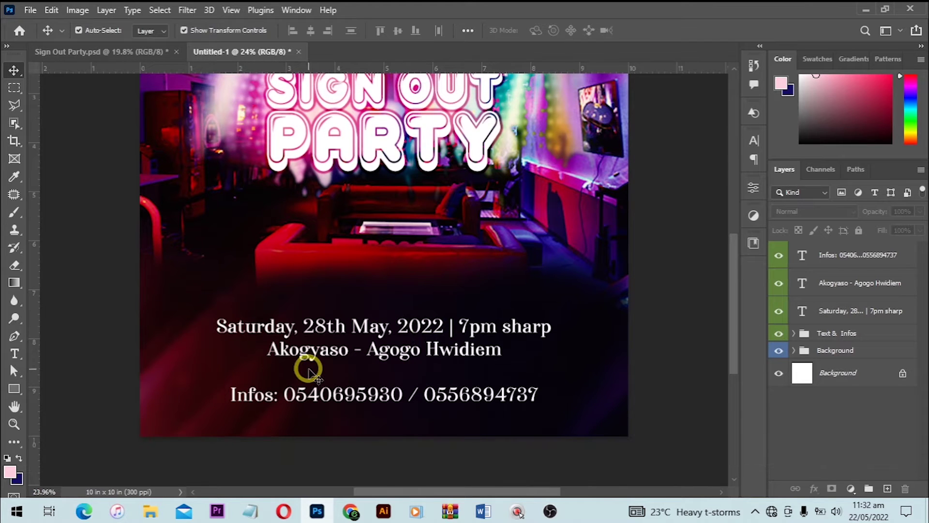
scroll(375, 325, up, 2)
click(445, 334)
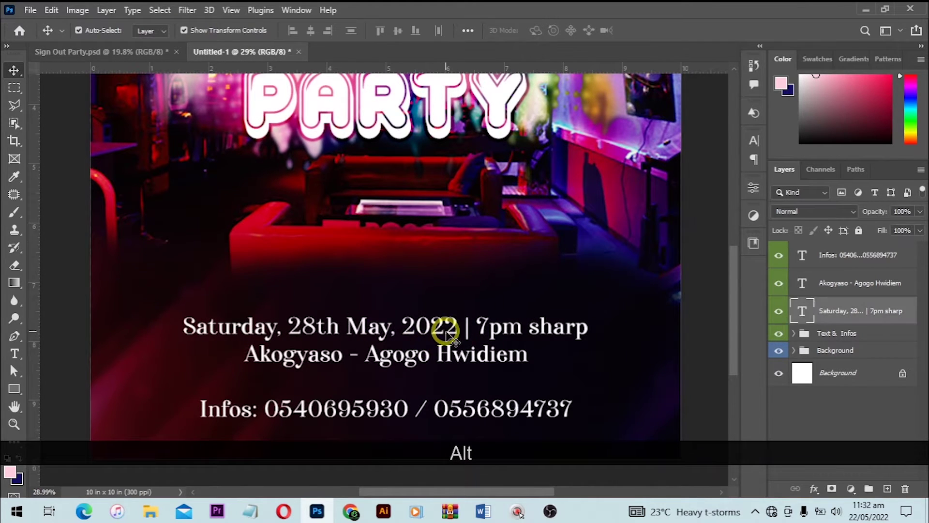
click(752, 141)
click(636, 161)
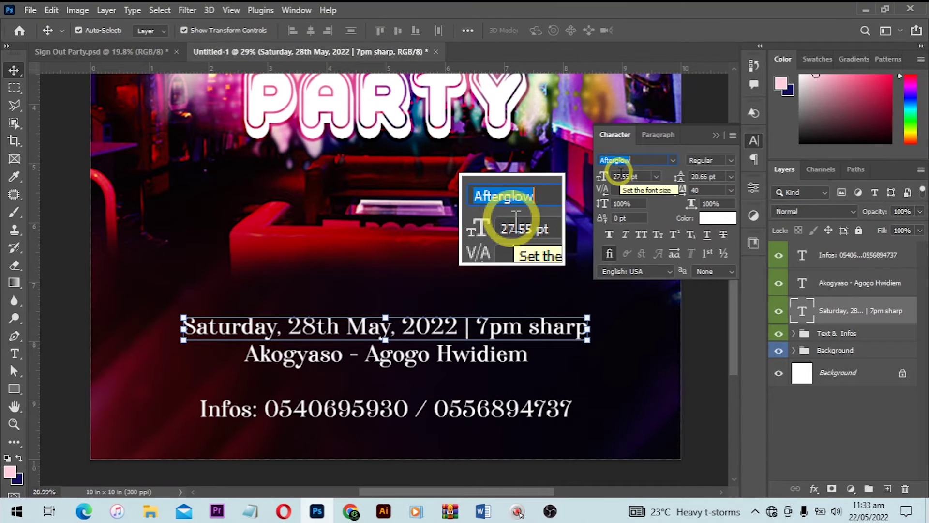
click(644, 319)
Step: Place the cocktail glasses image kindpng_1199300 from the Downloads folder into the flyer
scroll(577, 321, up, 3)
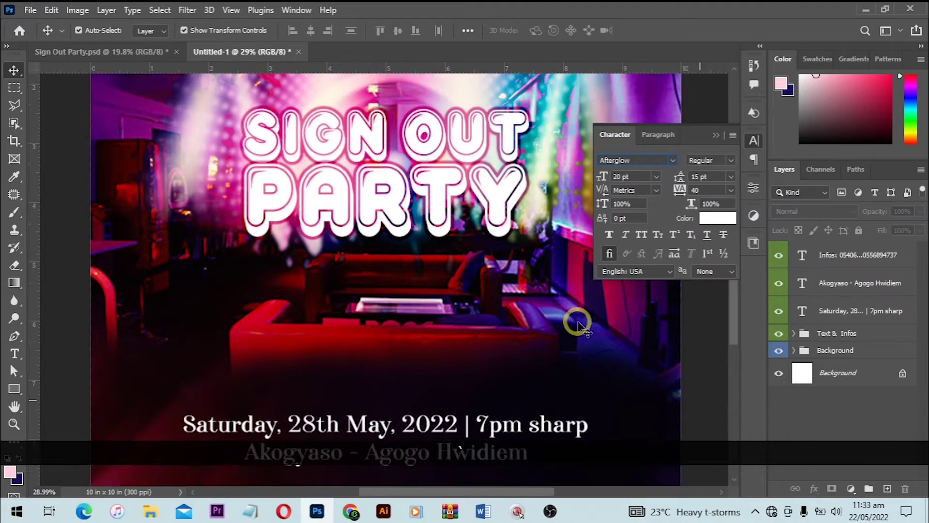
scroll(498, 305, down, 2)
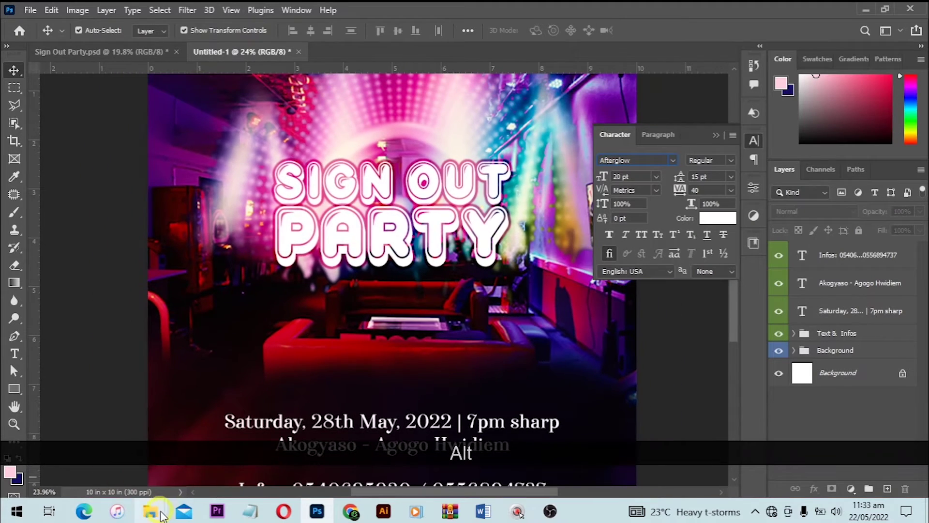
mouse_move(150, 511)
click(56, 448)
click(211, 448)
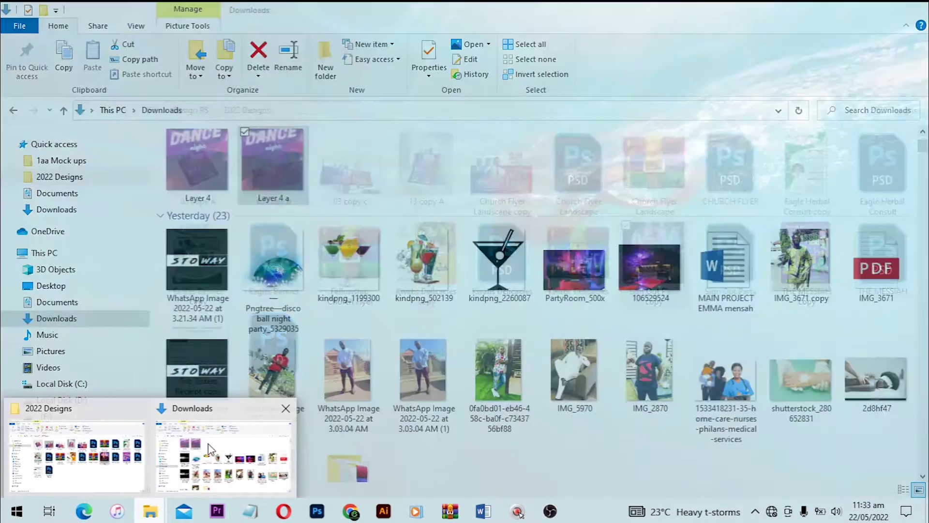
click(373, 288)
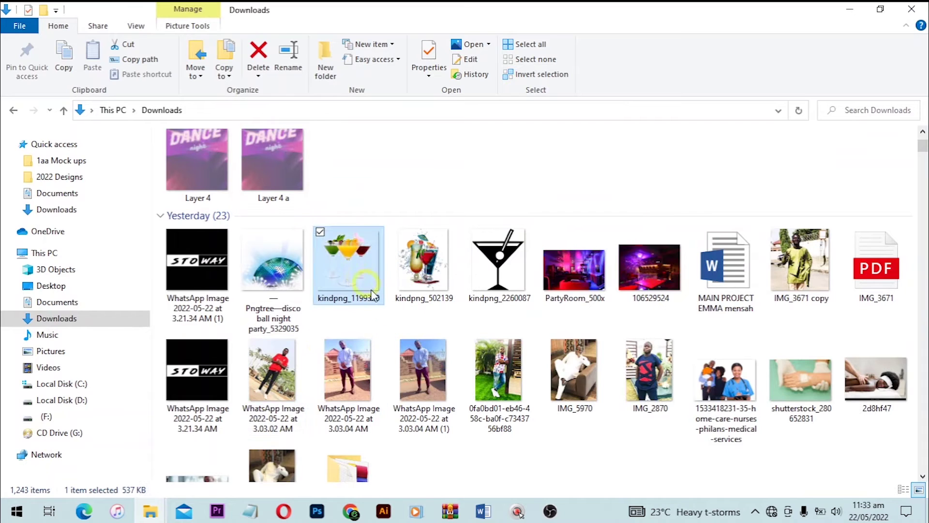
drag(368, 470, 339, 442)
alt+scroll(418, 279, down, 3)
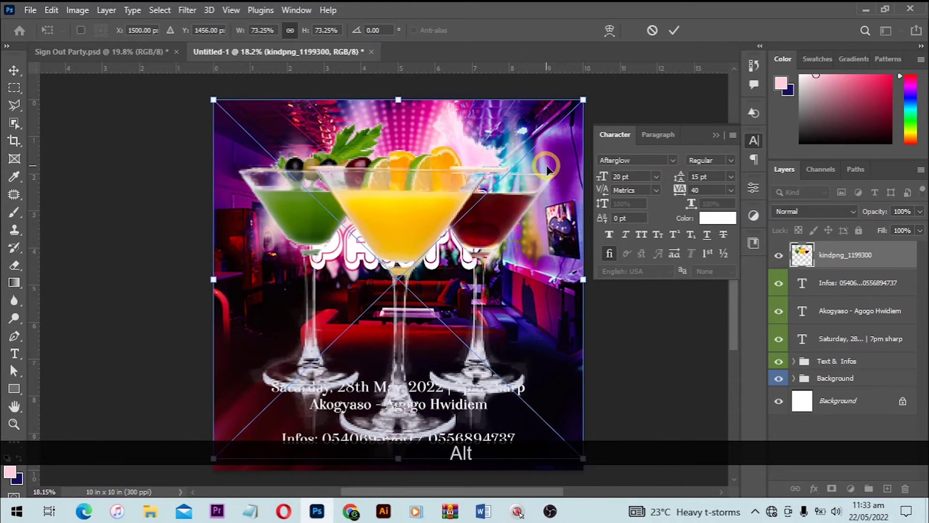
Step: Scale the cocktail image to about 18%, tilt it about 15° counter-clockwise, and place it below the first letters of PARTY
drag(583, 100, 463, 230)
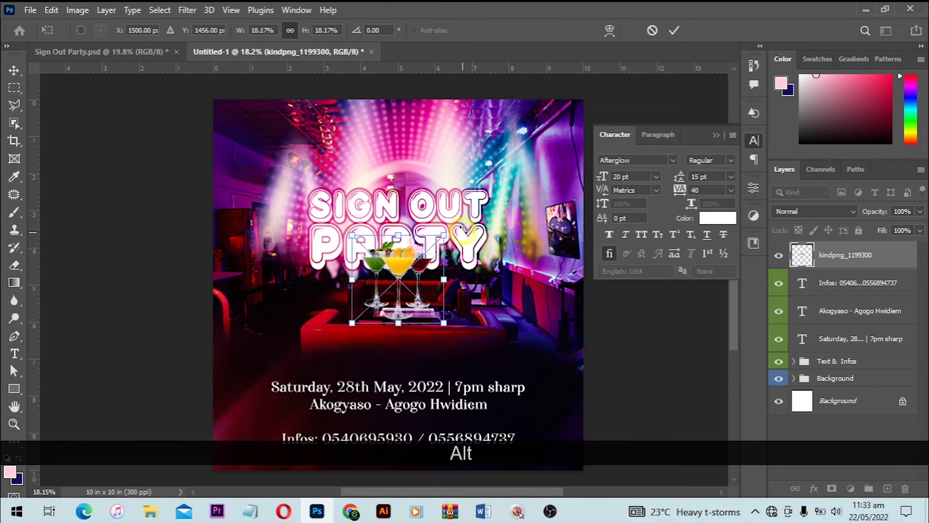
key(ctrl+z)
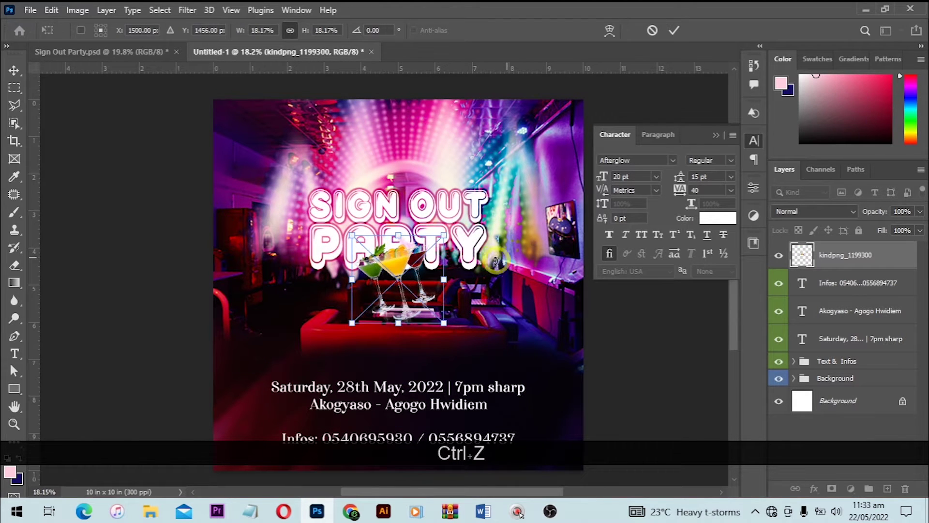
key(ctrl+z)
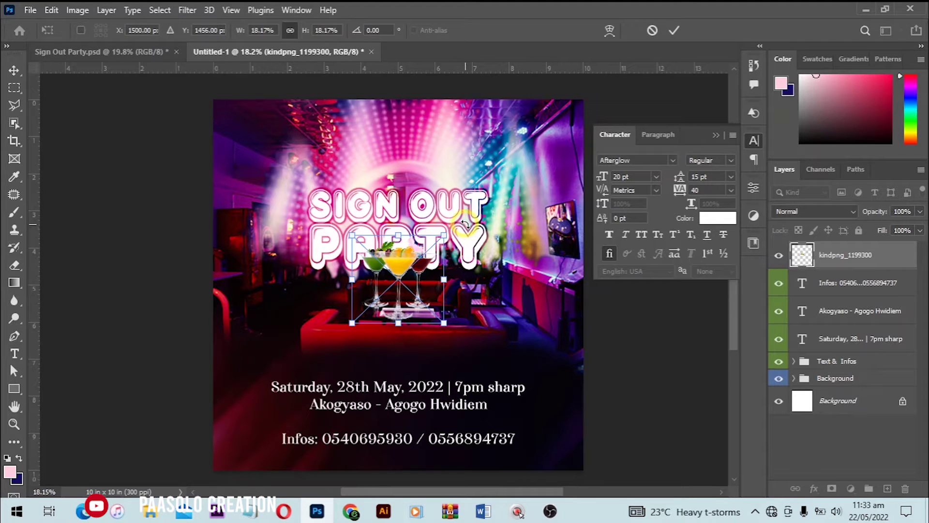
scroll(465, 224, up, 3)
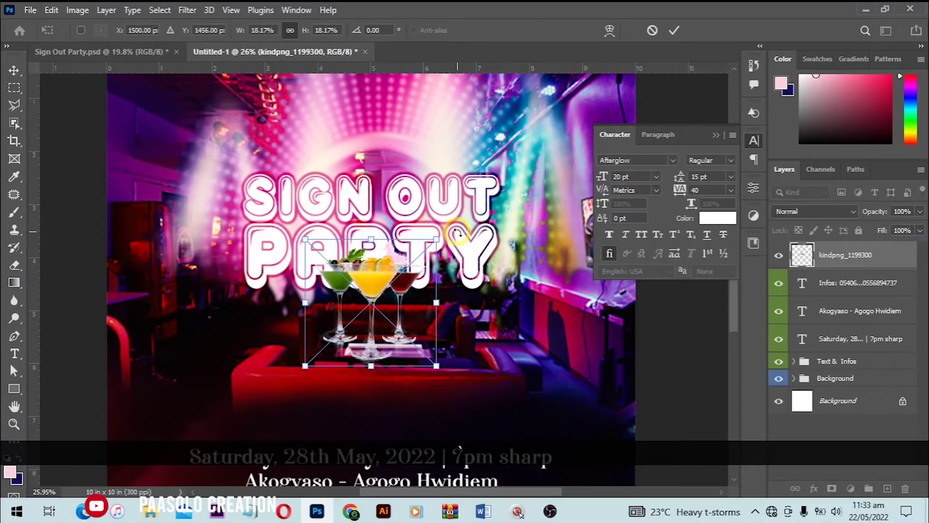
drag(457, 234, 445, 200)
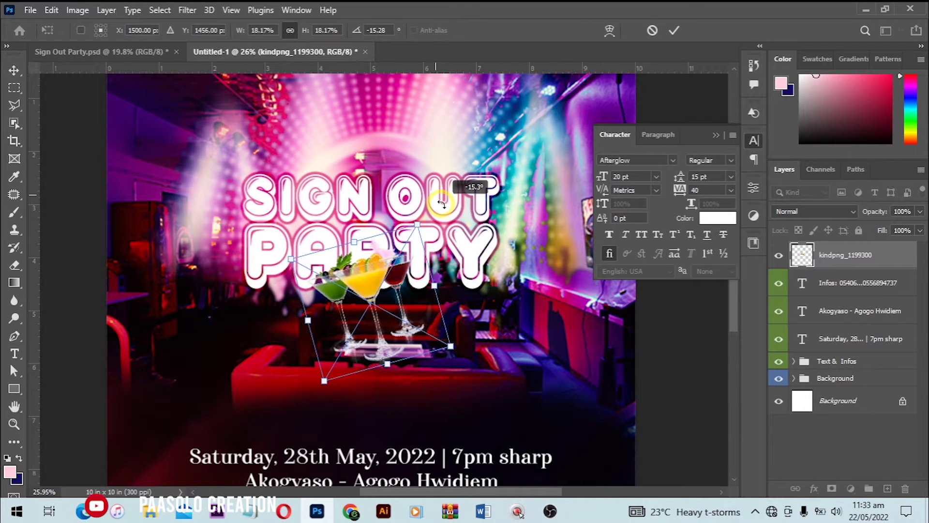
drag(399, 274, 351, 334)
key(Return)
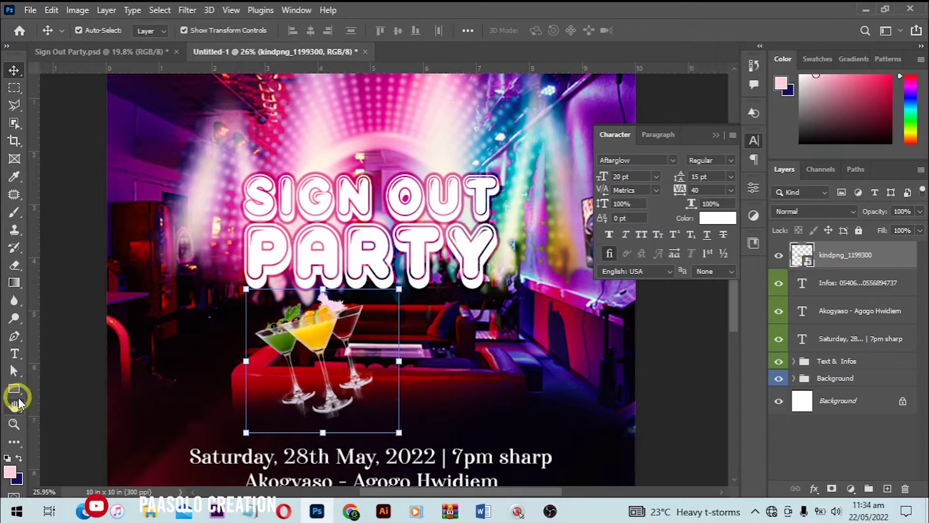
Step: Draw a circle about 531 px in diameter with the Ellipse tool beside the cocktail glasses, below PARTY
right_click(21, 394)
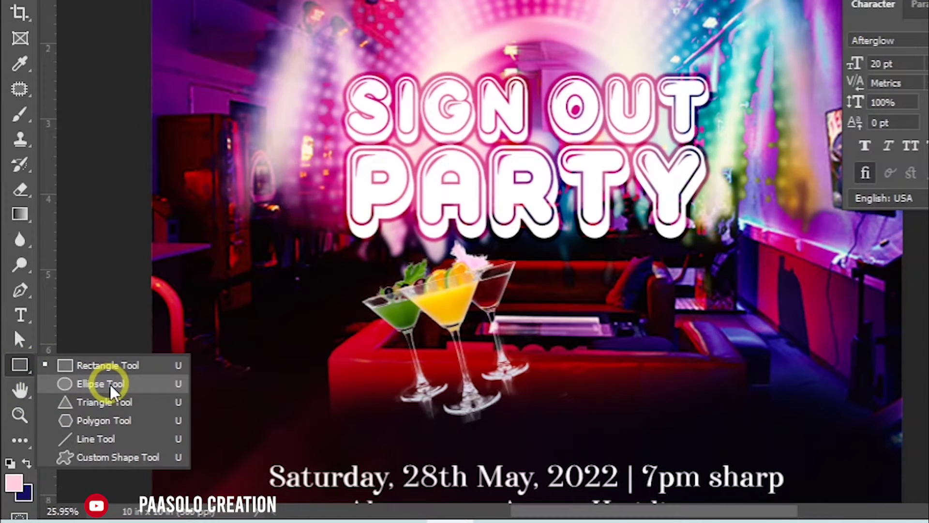
click(777, 286)
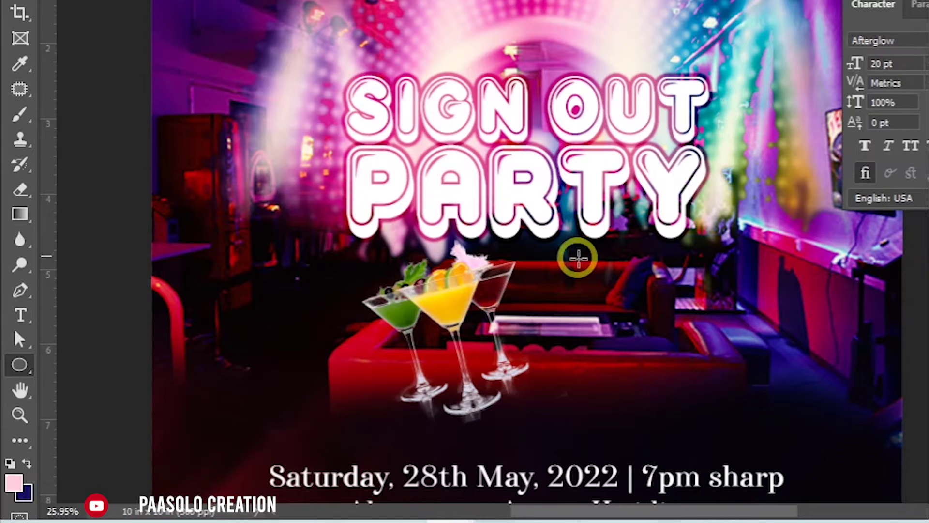
drag(542, 261, 678, 401)
drag(474, 415, 475, 416)
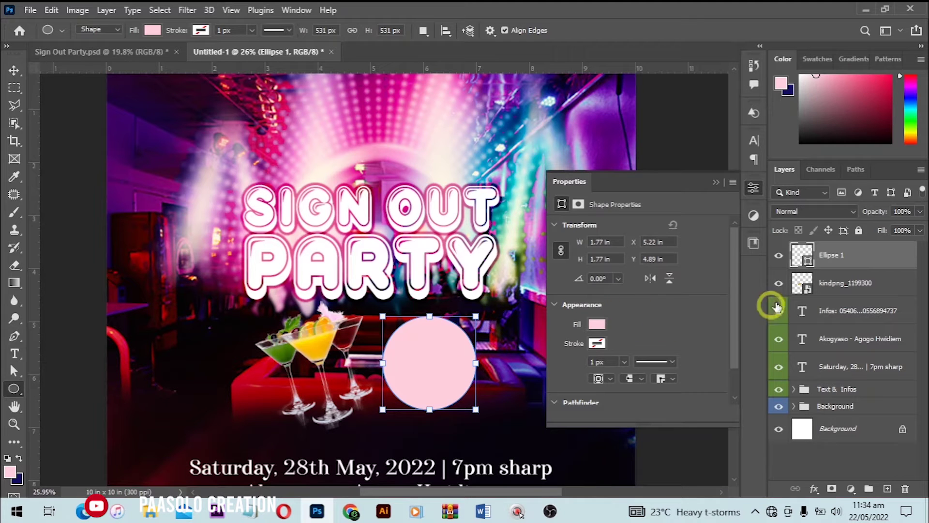
Step: Fill the circle with the red ae0000 sampled from the sofa in the background
double_click(803, 264)
key(Return)
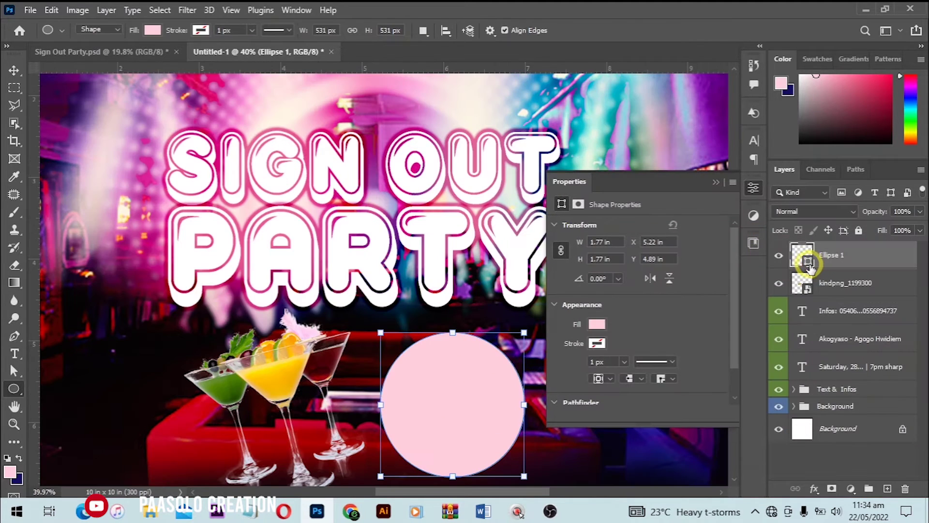
double_click(803, 262)
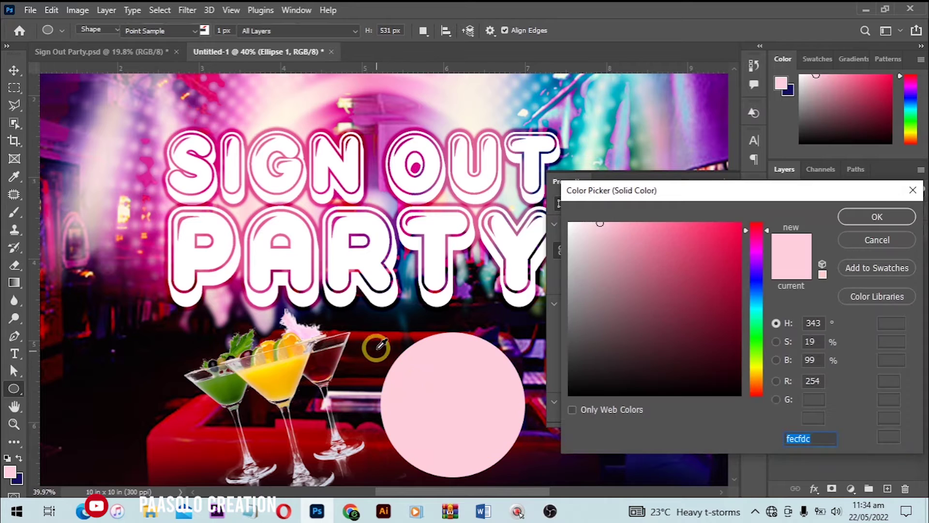
click(377, 333)
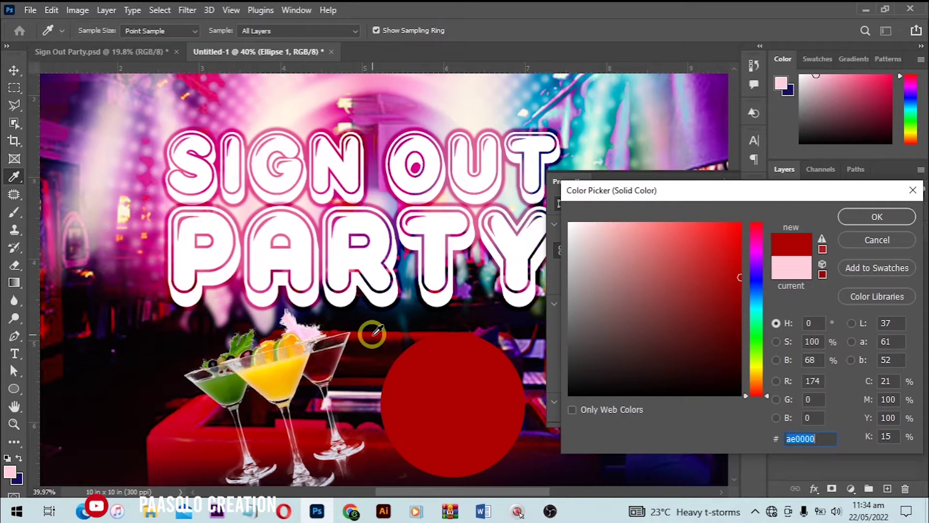
click(876, 216)
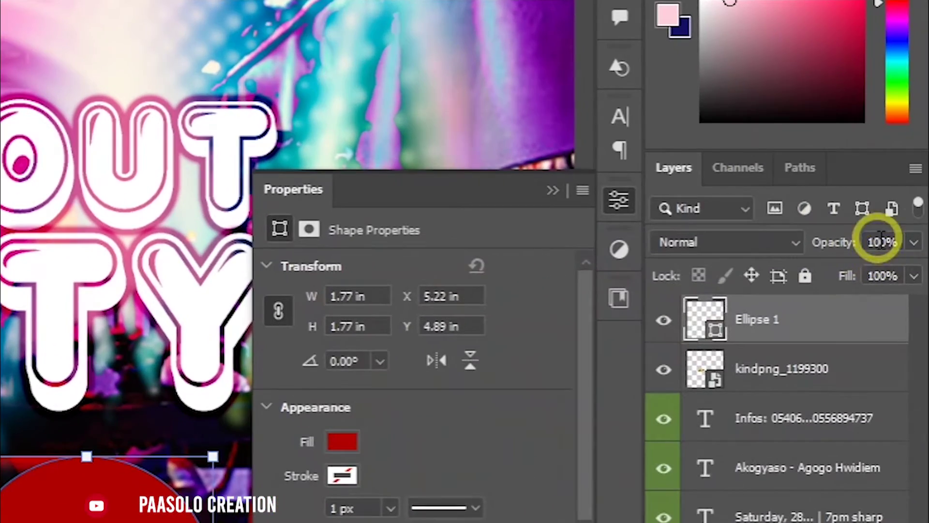
Step: Lower the red circle's layer opacity to 50%
click(901, 212)
text(50)
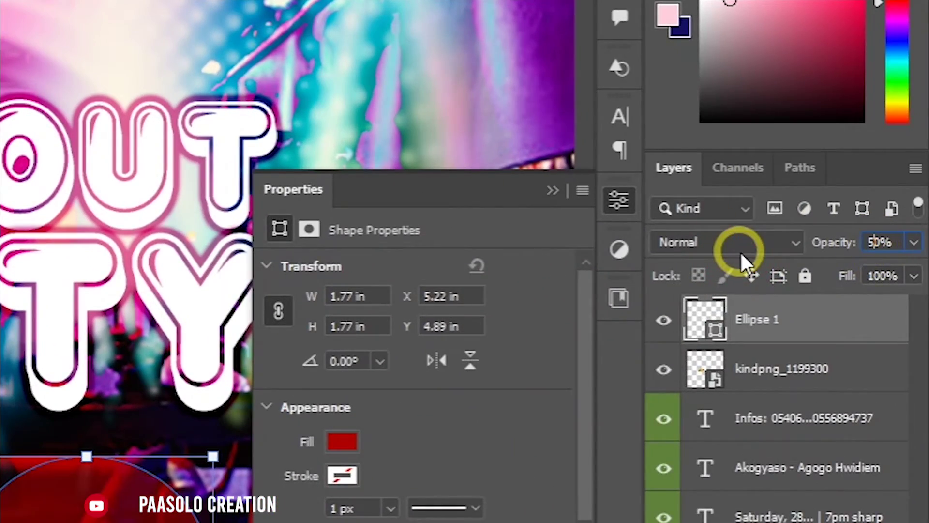
key(Return)
Step: Enlarge the red circle evenly about its centre to a diameter of about 566 px
scroll(470, 349, down, 2)
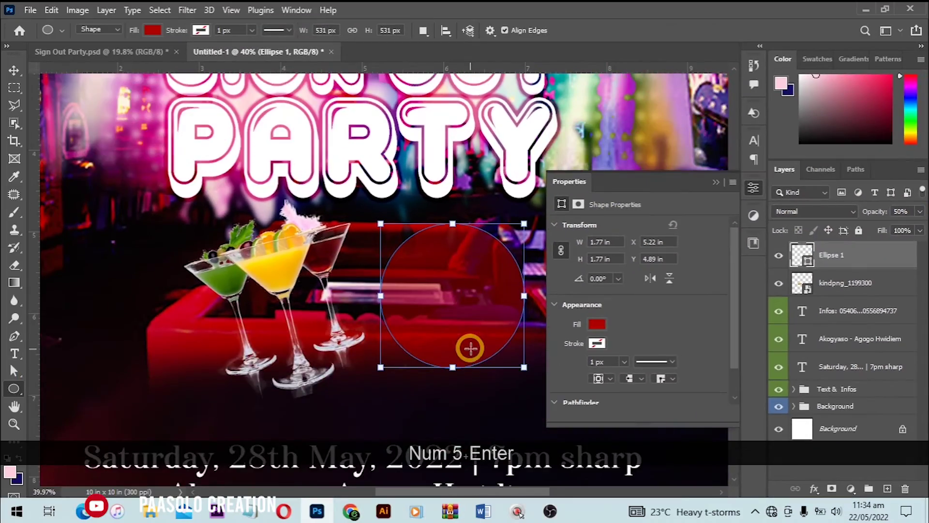
mouse_move(534, 224)
mouse_down()
mouse_move(535, 213)
mouse_move(528, 219)
mouse_up()
key(ctrl+alt+z)
click(482, 246)
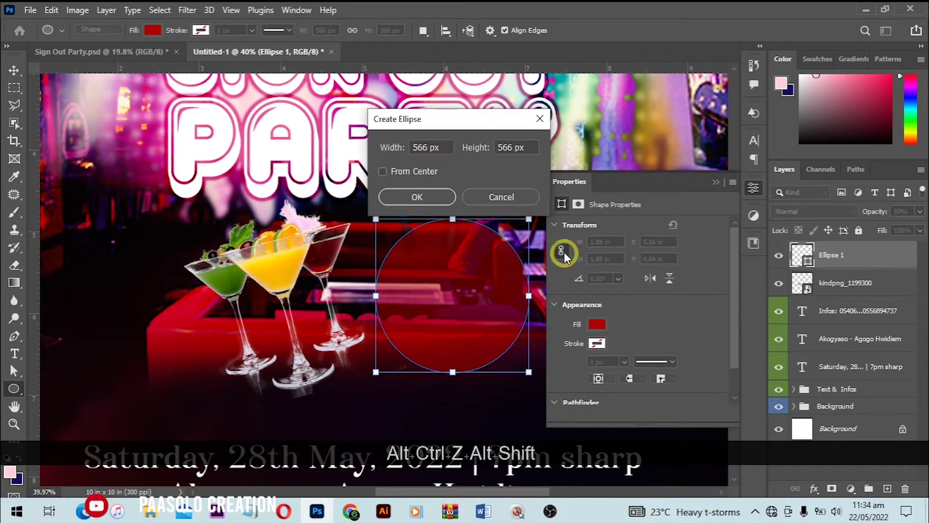
click(512, 200)
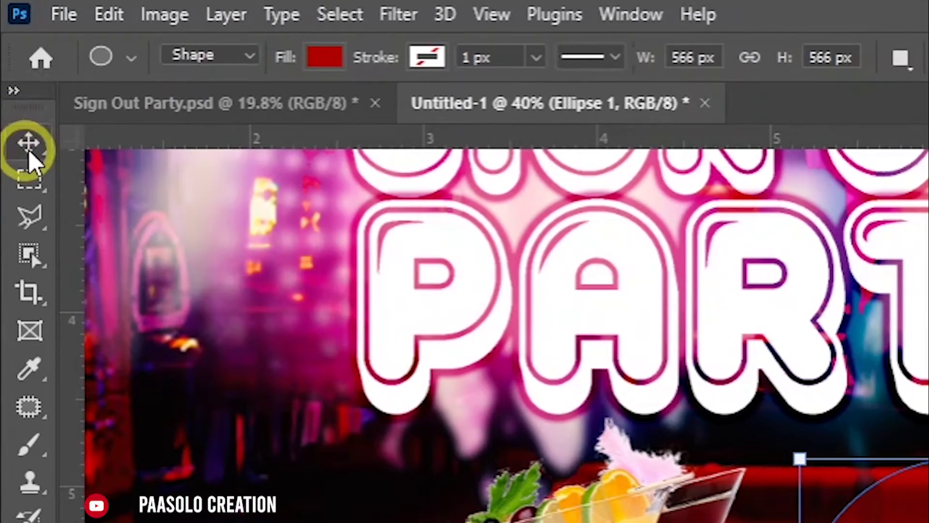
Step: Duplicate the red circle's layer and scale the copy down about its centre to about 84.5%
click(14, 70)
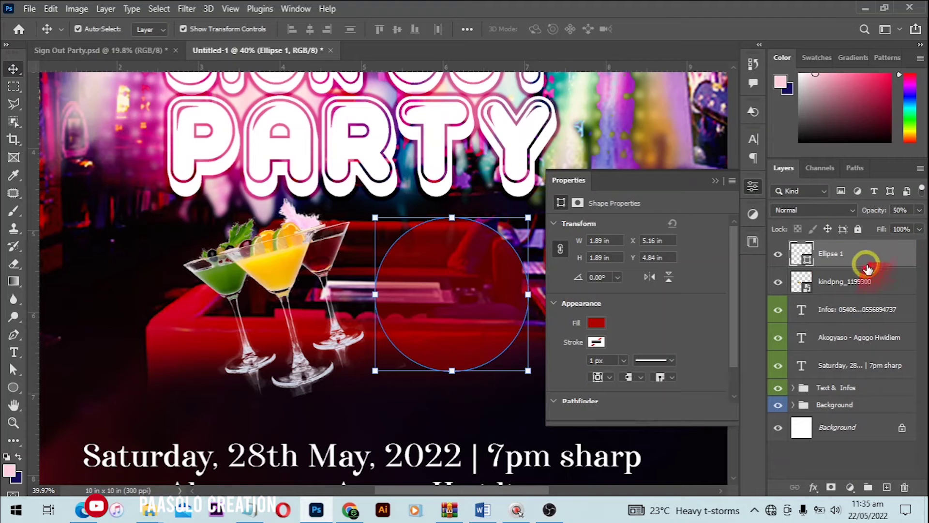
drag(856, 255, 862, 509)
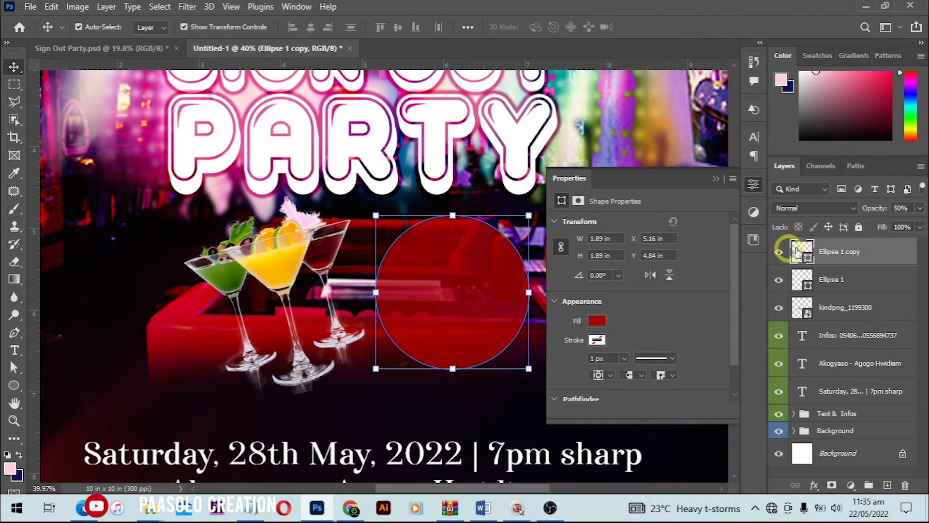
mouse_move(529, 215)
mouse_down()
mouse_move(509, 234)
mouse_move(518, 224)
mouse_up()
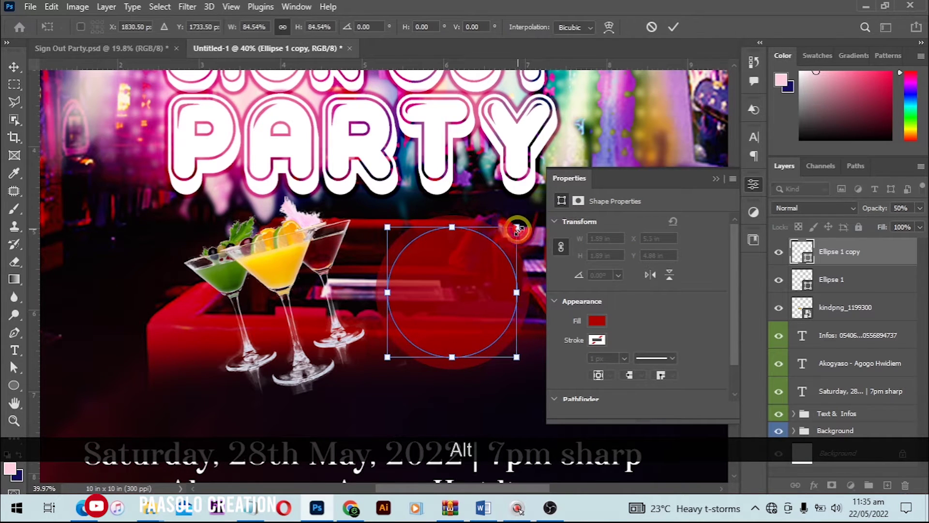
click(576, 244)
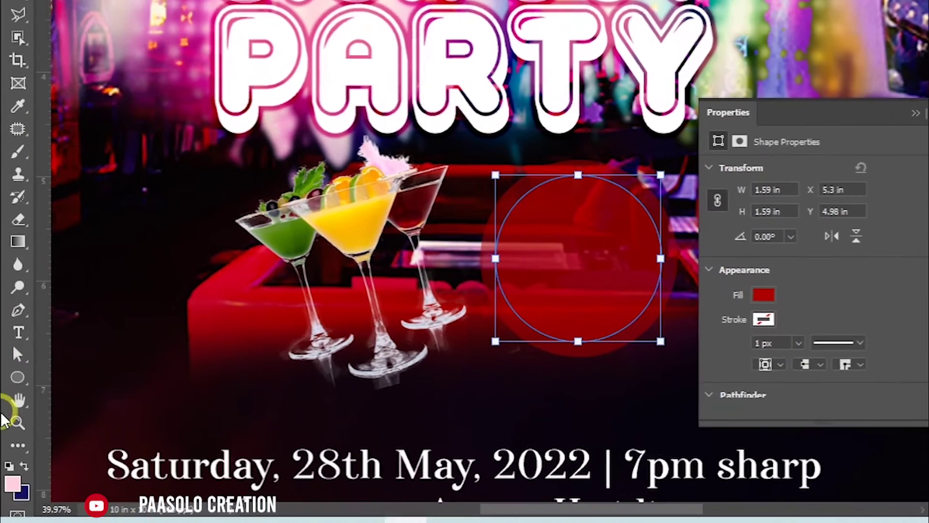
Step: Remove the fill of the smaller inner circle and give it a white stroke
click(14, 386)
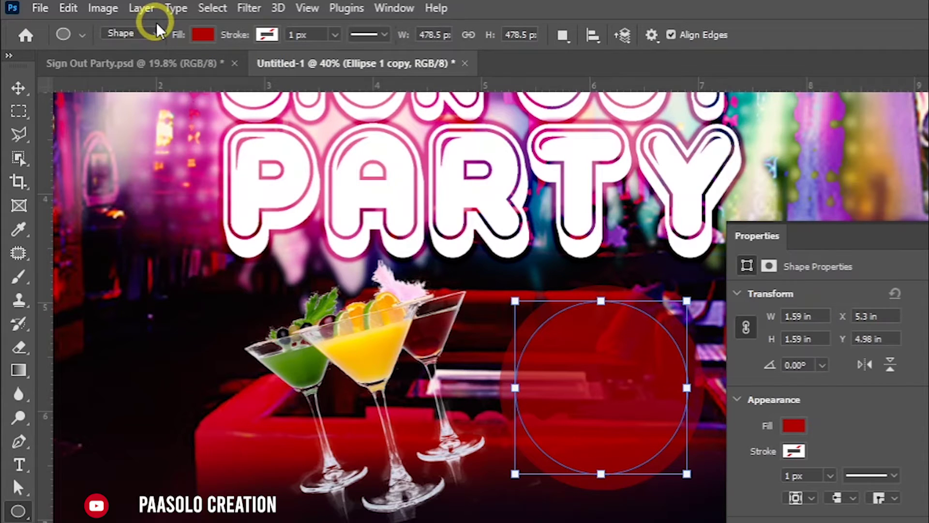
click(204, 34)
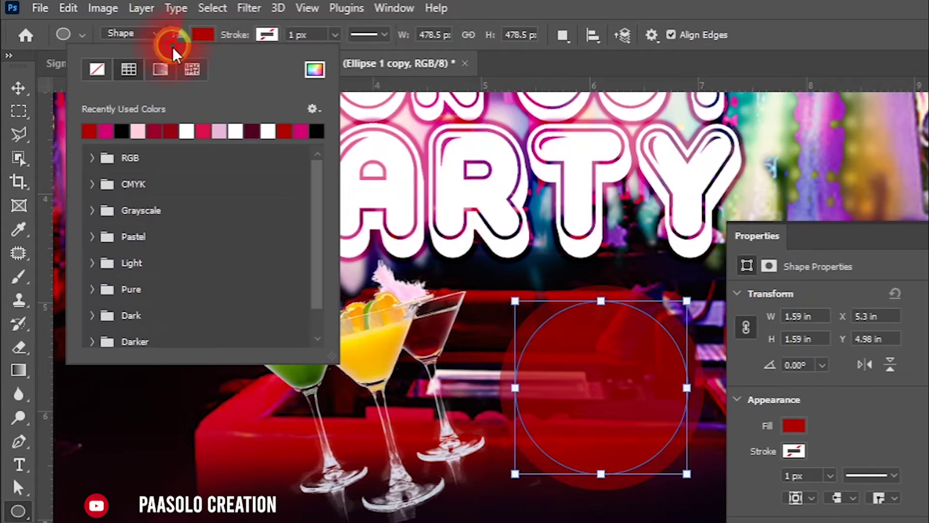
click(96, 72)
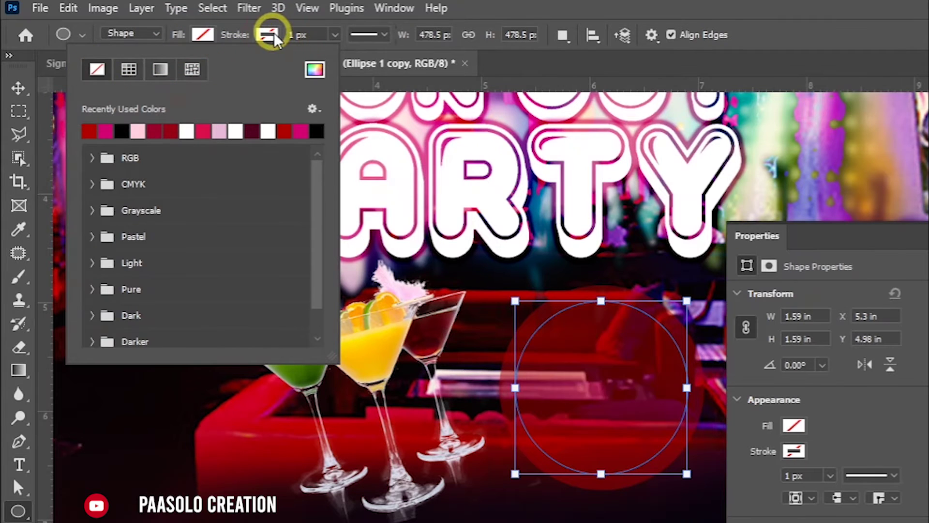
click(269, 34)
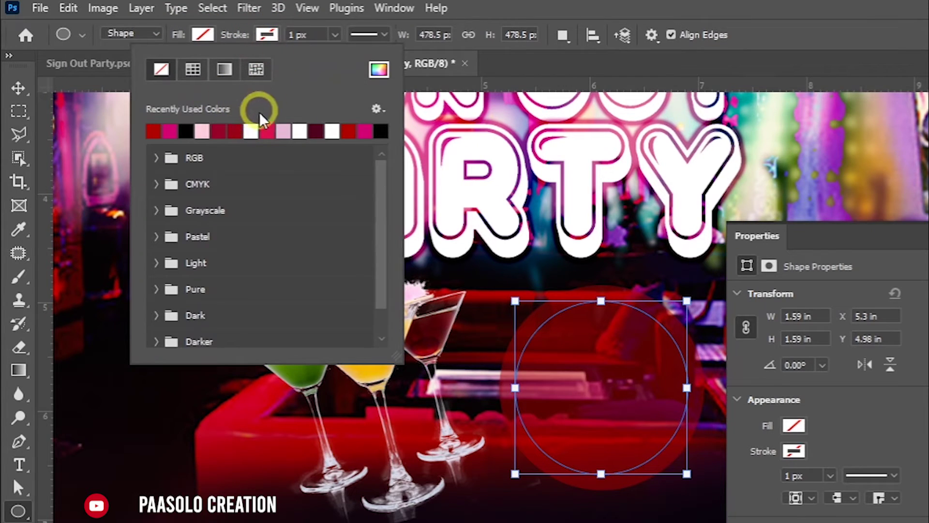
click(251, 129)
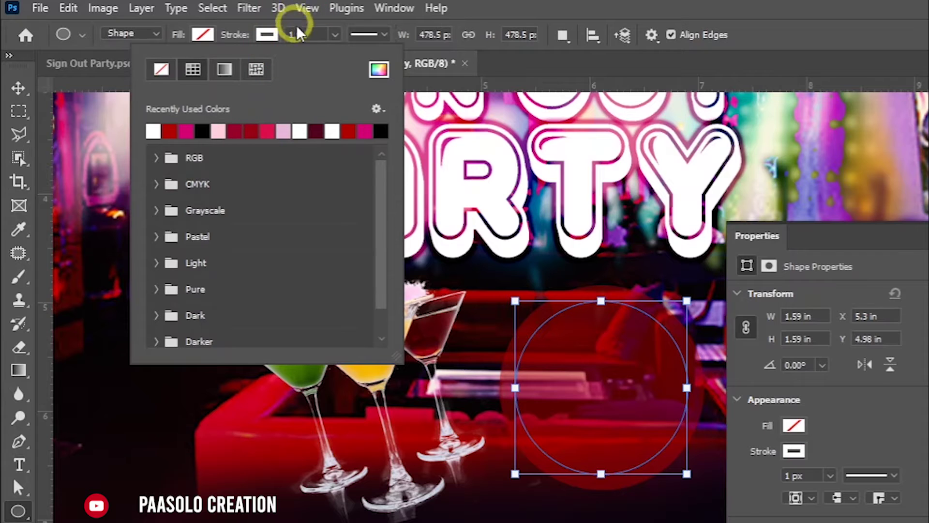
Step: Set the inner circle's stroke width to 5 px with a dashed line style, and deselect it
click(312, 35)
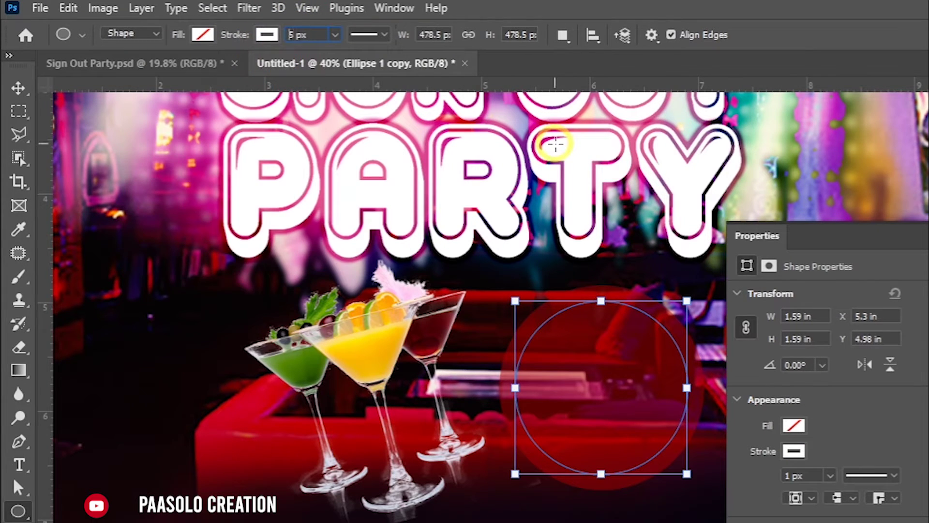
click(365, 35)
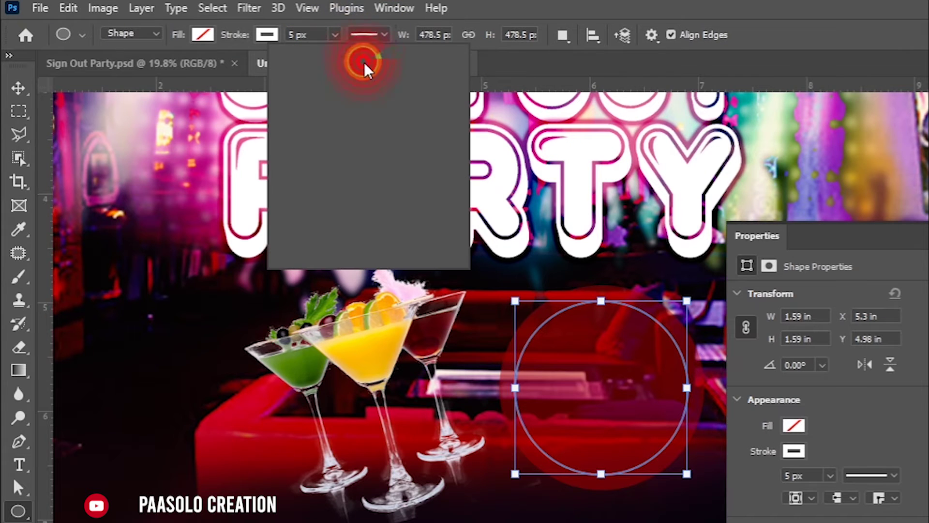
click(375, 38)
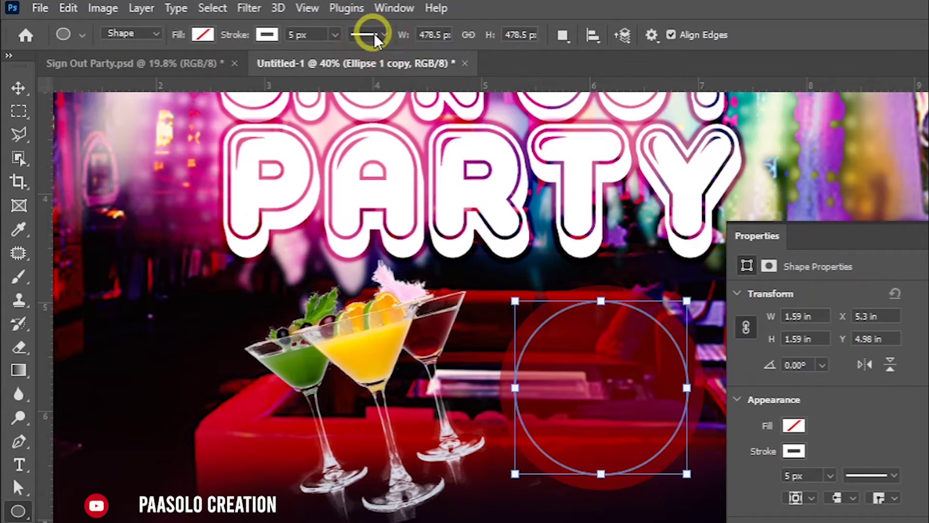
click(369, 33)
click(370, 121)
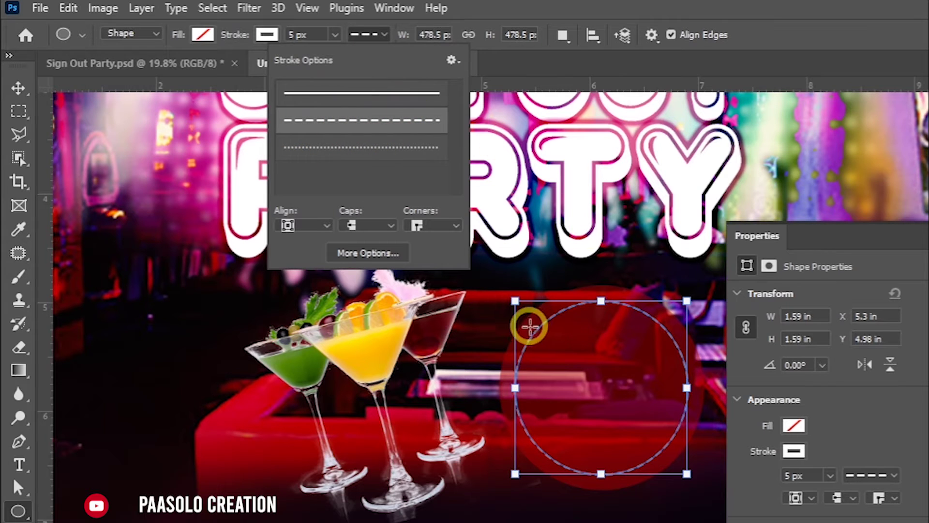
scroll(421, 179, down, 2)
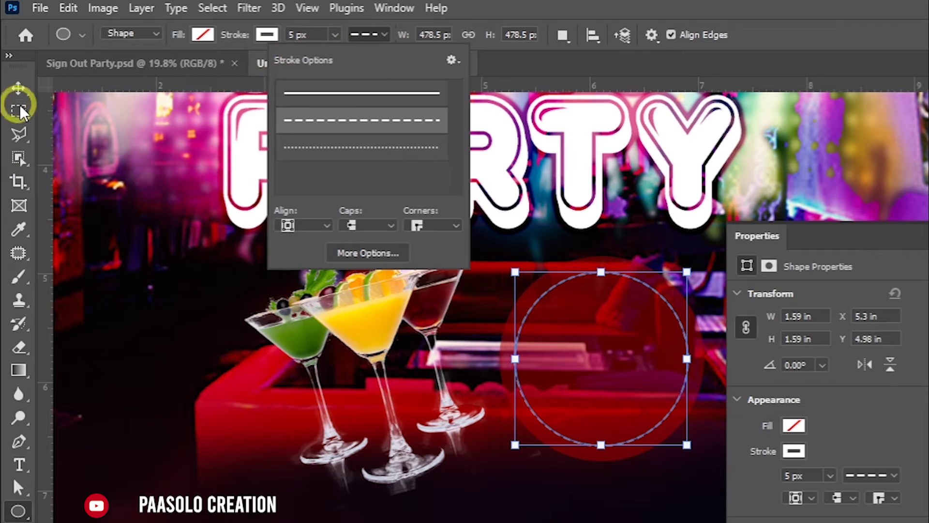
click(19, 88)
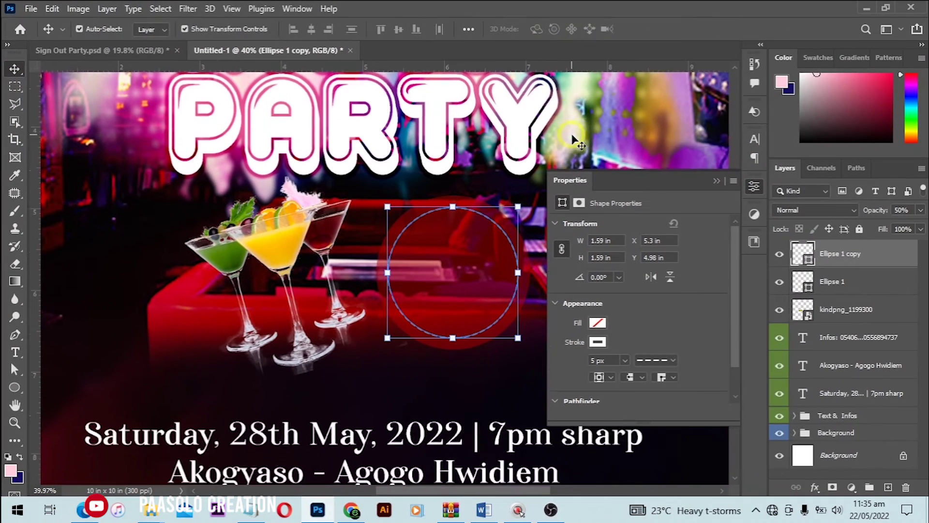
scroll(683, 165, up, 2)
key(ctrl+0)
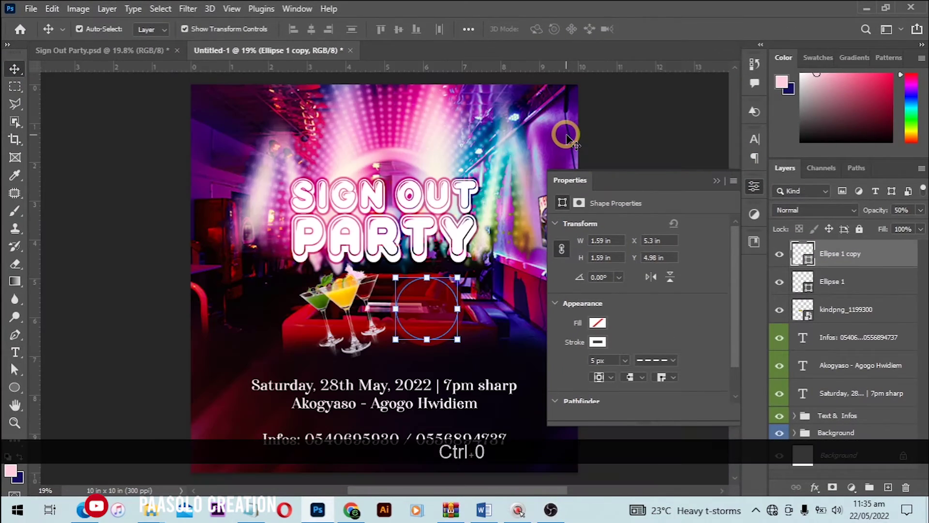
click(679, 130)
click(718, 182)
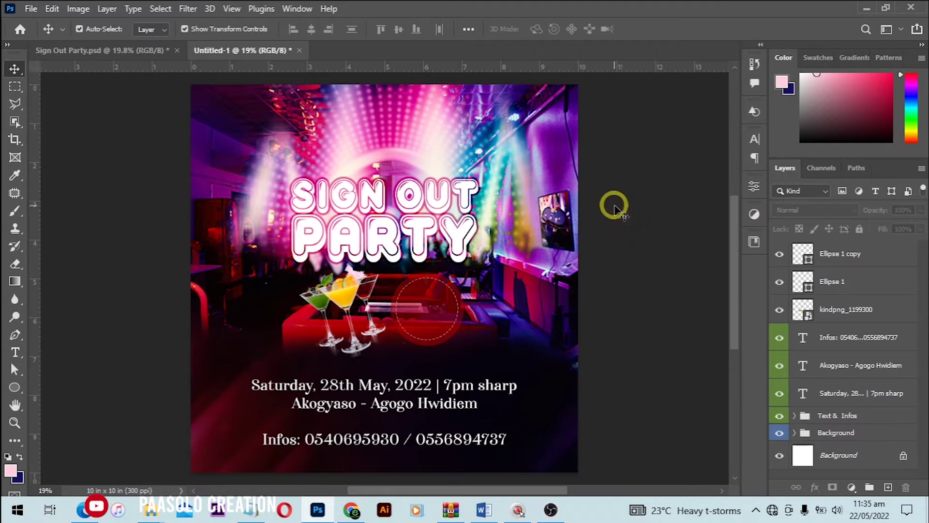
Step: Raise the dashed circle's layer opacity to 100%, leaving the red circle's layer as it is
scroll(572, 280, up, 2)
scroll(498, 329, up, 5)
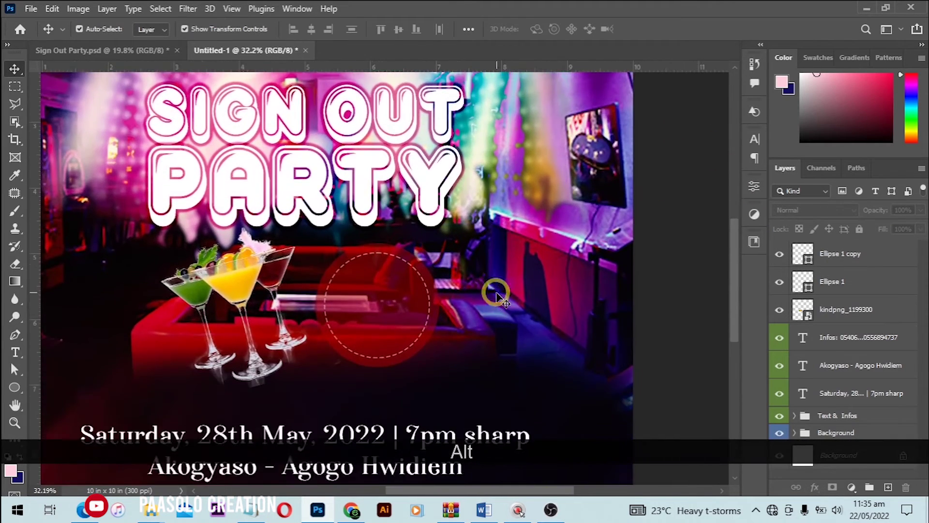
scroll(368, 278, up, 3)
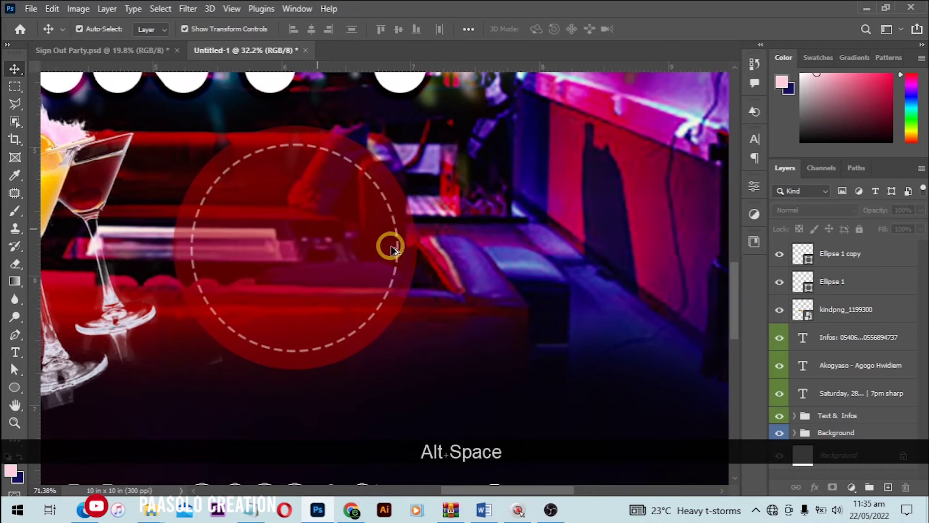
scroll(435, 233, up, 1)
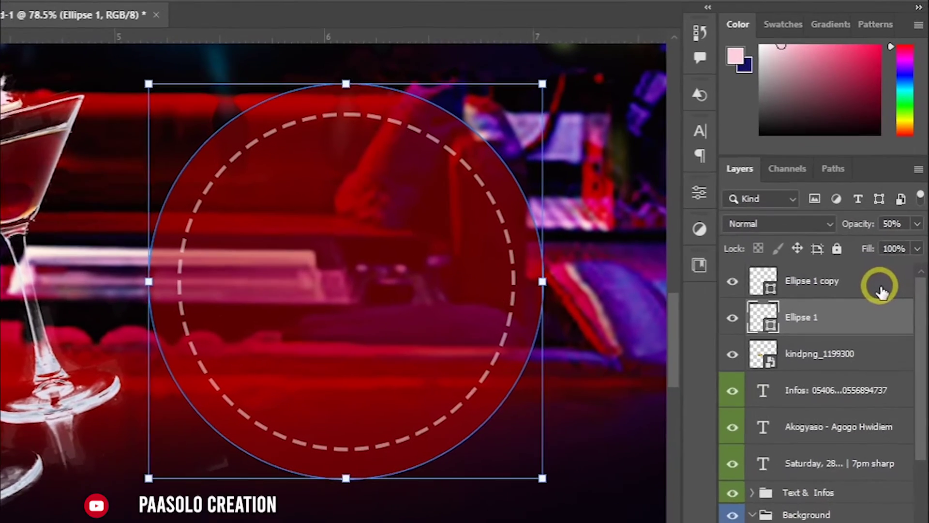
click(861, 255)
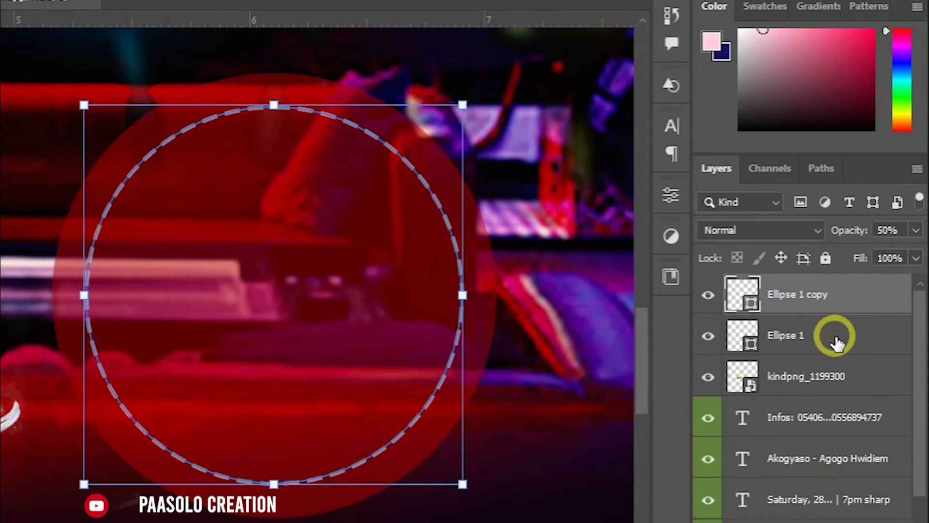
click(836, 338)
click(878, 290)
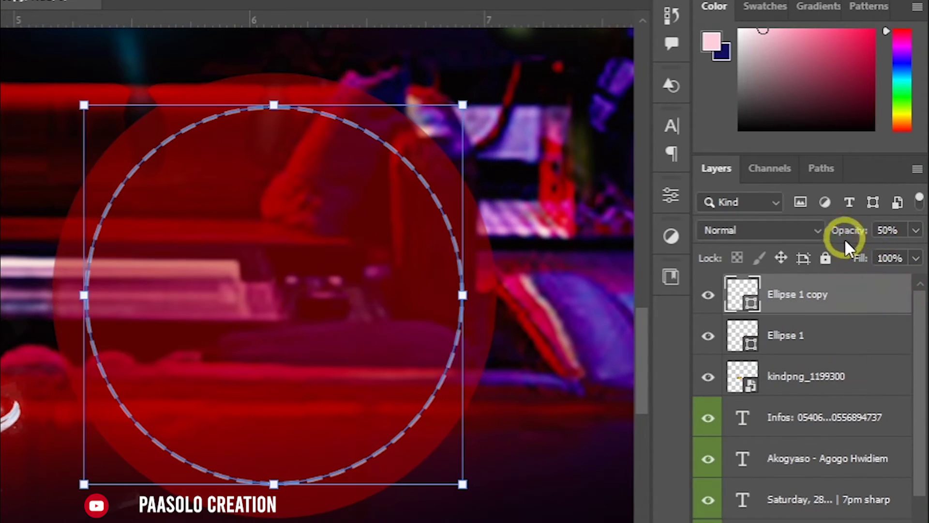
click(919, 231)
click(922, 229)
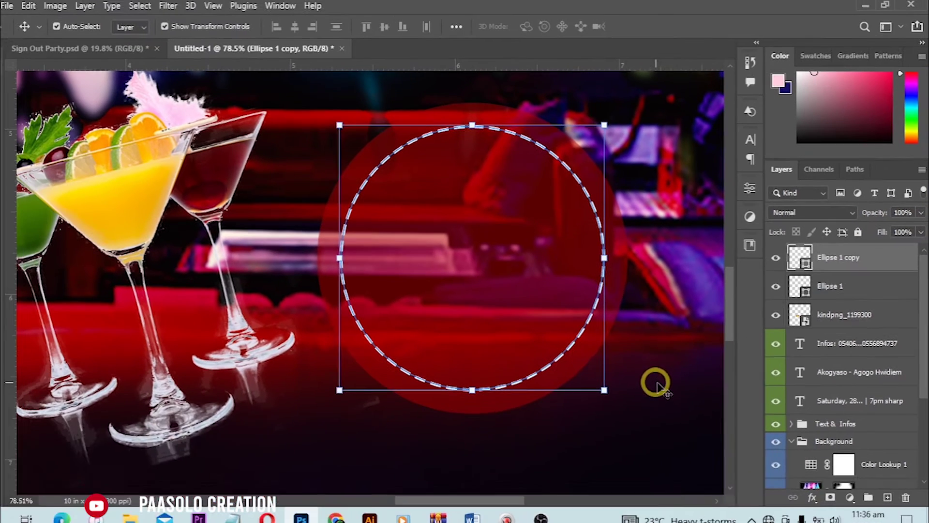
click(658, 383)
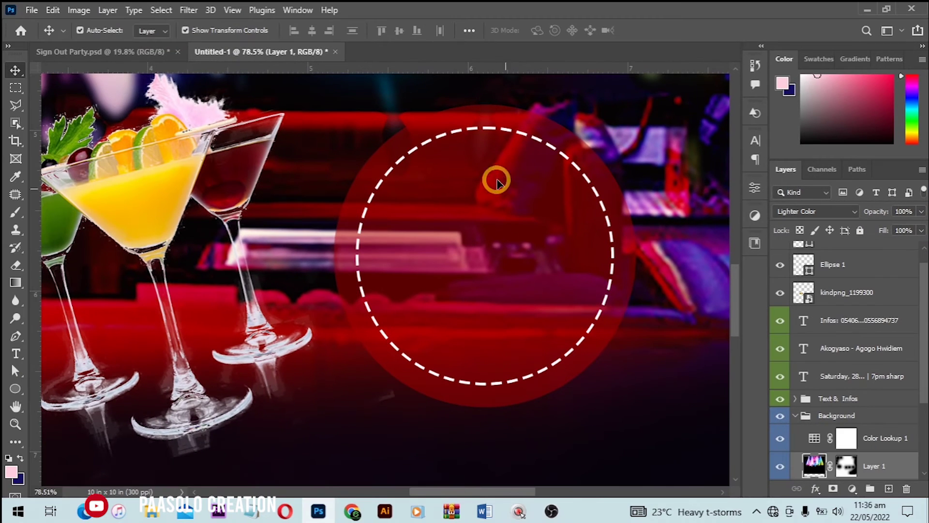
Step: Start a text inside the dashed circle beside the cocktails with the word "Free" as its first line
key(ctrl+0)
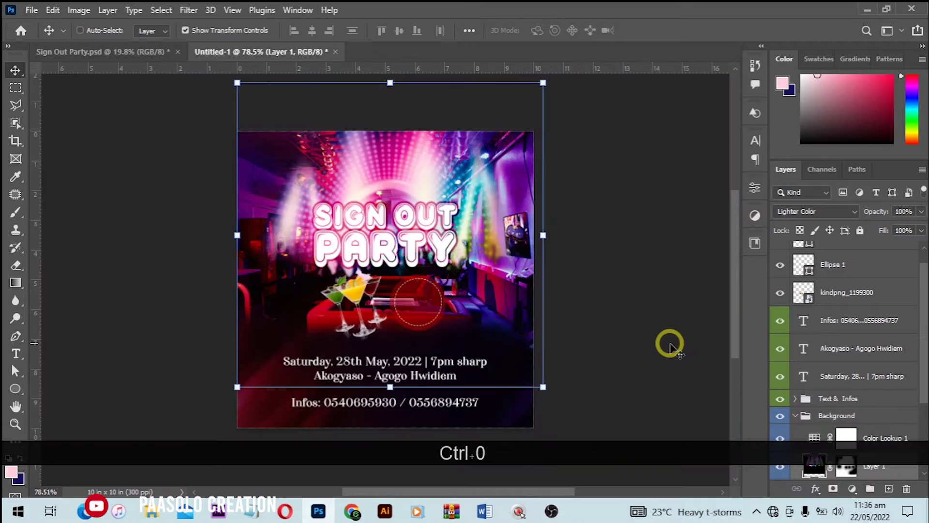
scroll(504, 342, up, 5)
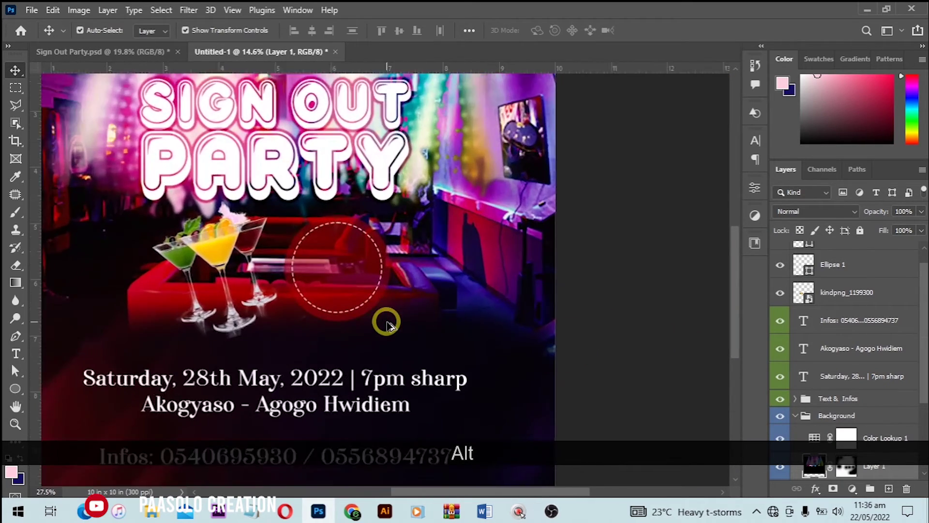
scroll(386, 322, up, 6)
click(367, 243)
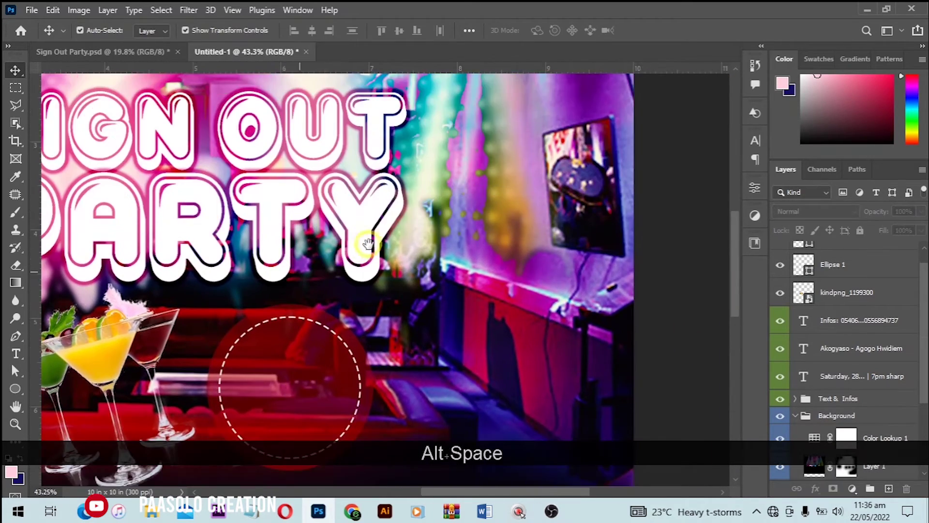
drag(286, 277, 393, 162)
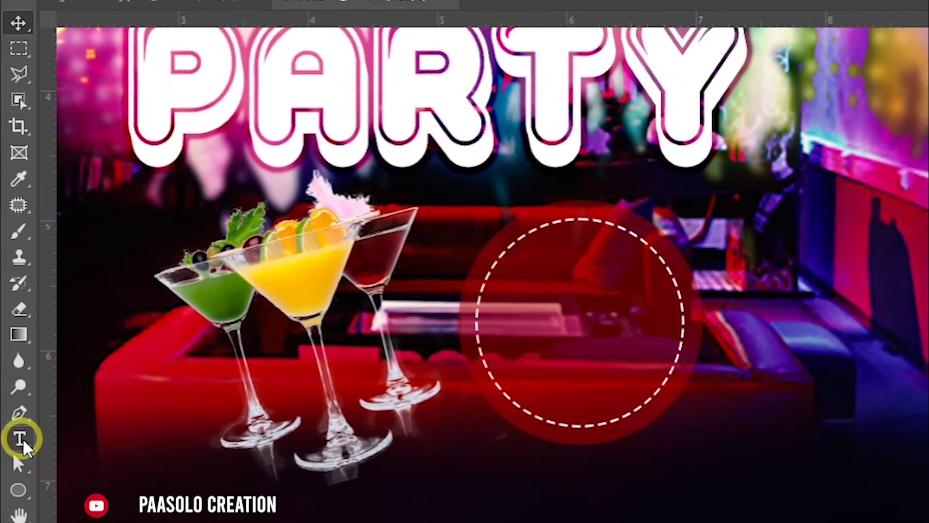
click(22, 438)
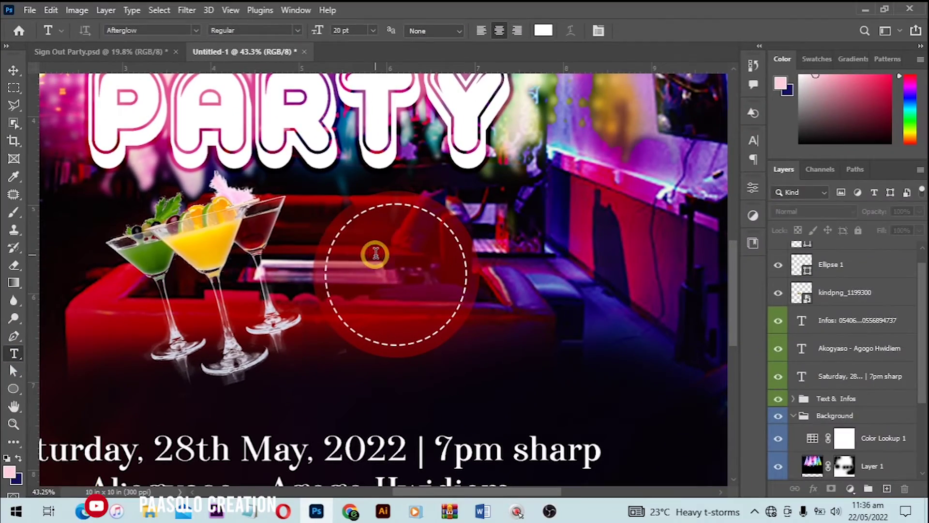
click(389, 256)
text(FRE)
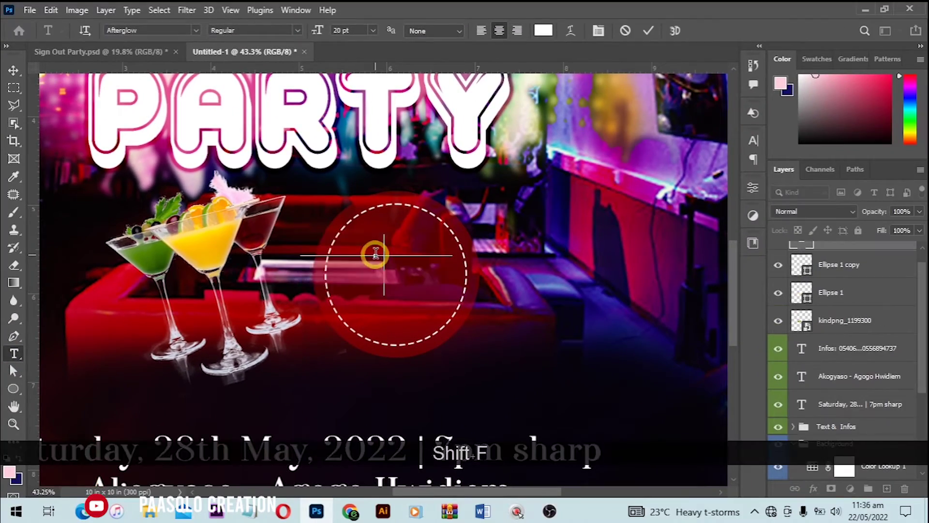
text(e)
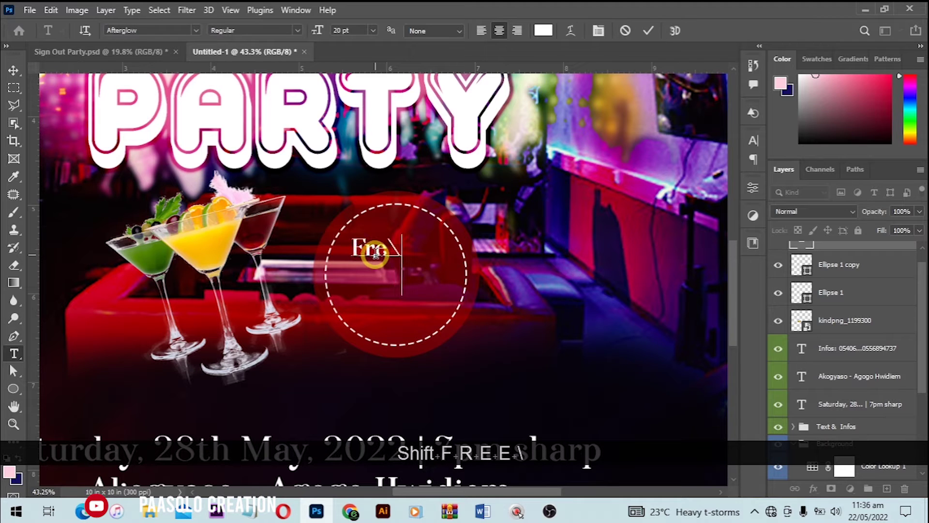
text(\)
key(BackSpace)
text(e)
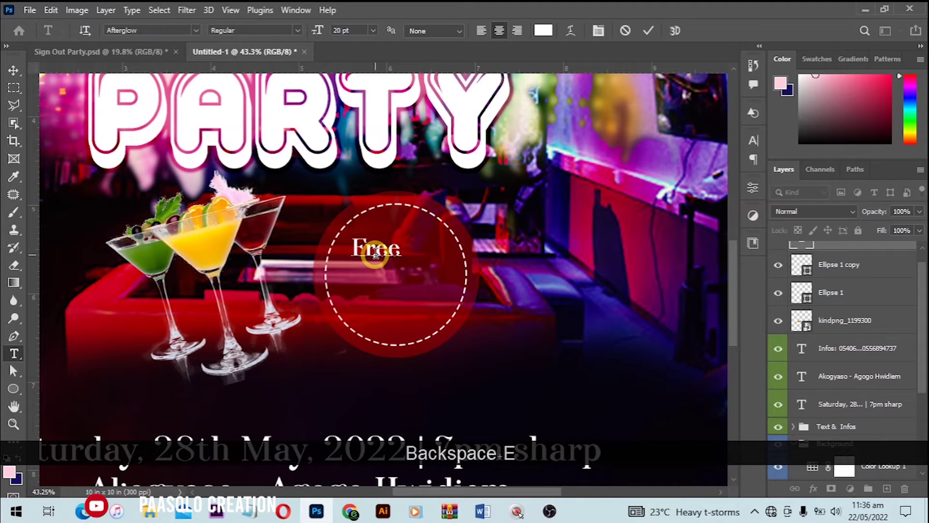
Step: Add "Cocktail" and "Punch" as the second and third lines of the badge text and commit it
key(Return)
text(Cock)
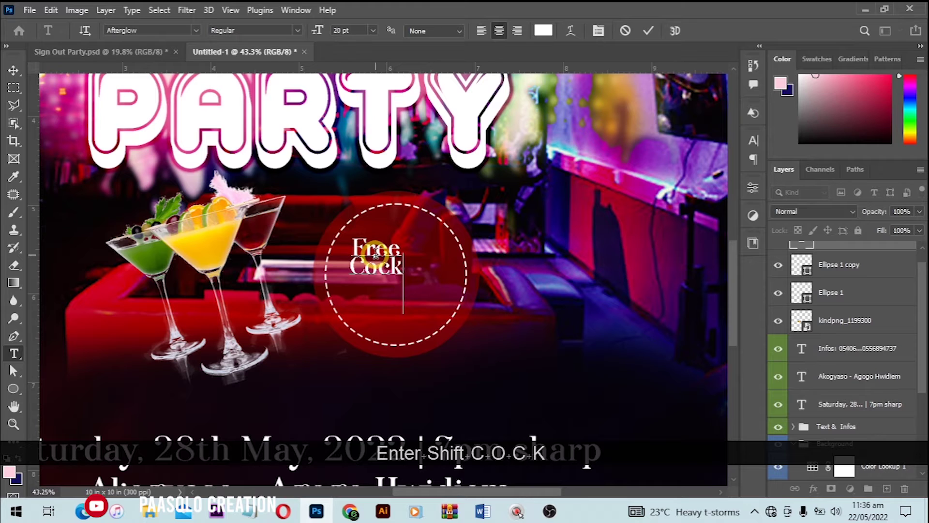
text(tal)
key(BackSpace)
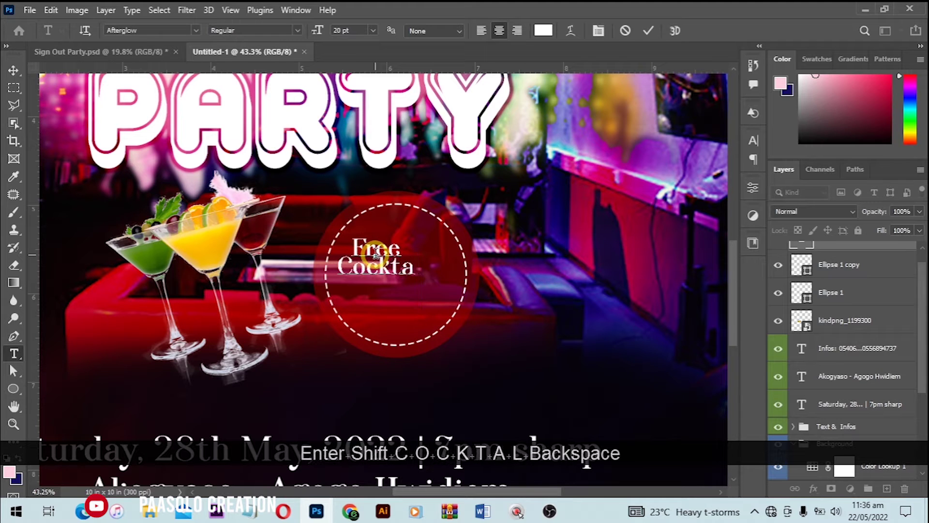
text(iil)
key(BackSpace)
key(BackSpace)
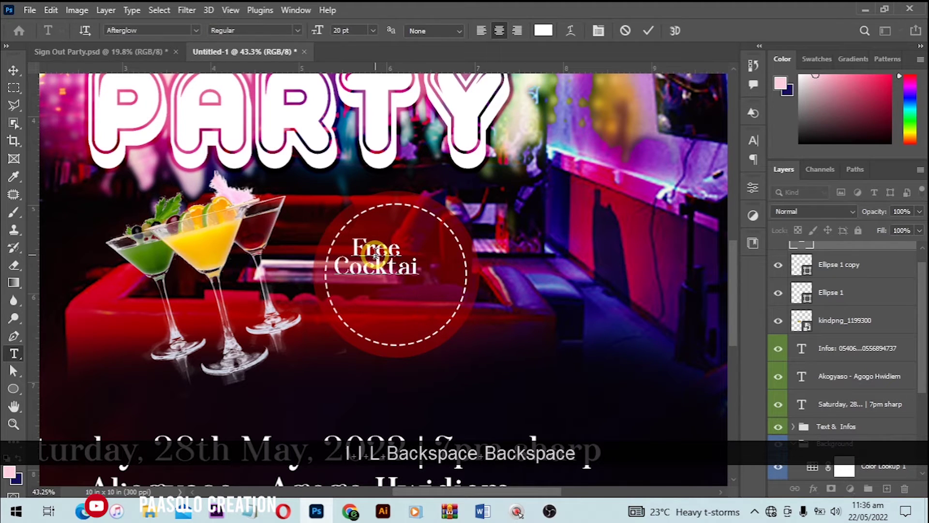
text(l)
key(Return)
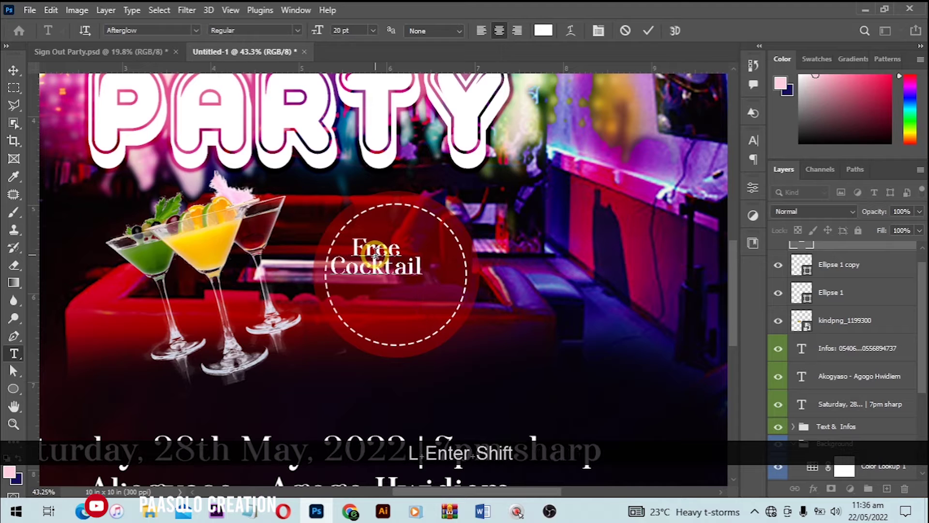
text(Punch)
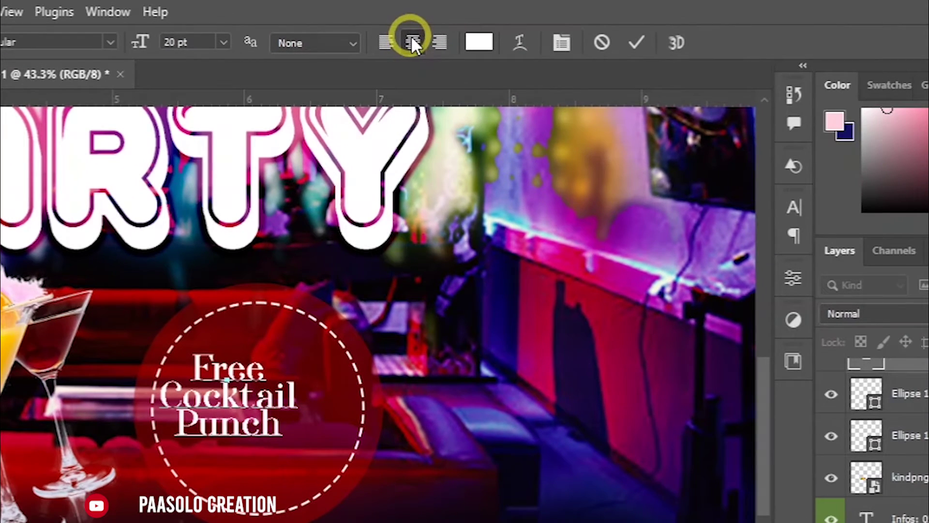
click(633, 42)
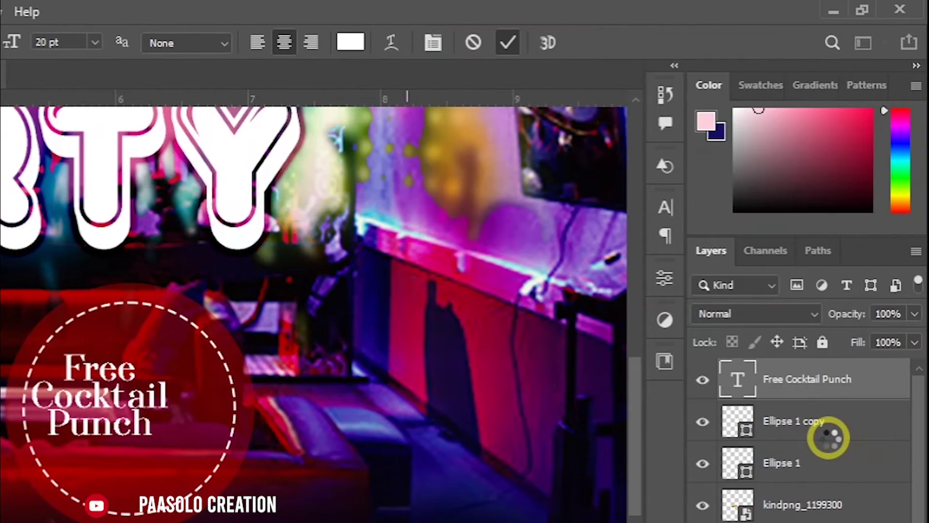
Step: Align the "Free Cocktail Punch" text to the dashed circle's horizontal and vertical centres, and deselect both layers
click(818, 431)
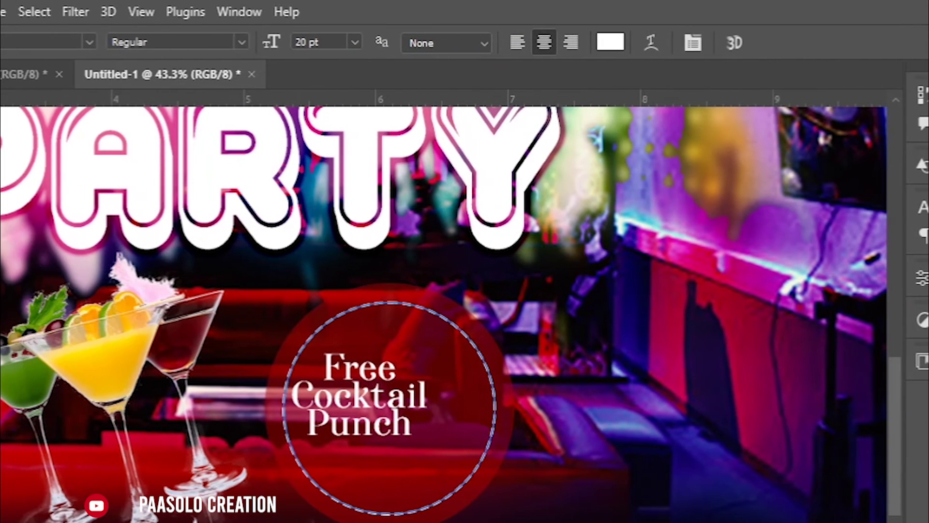
key(v)
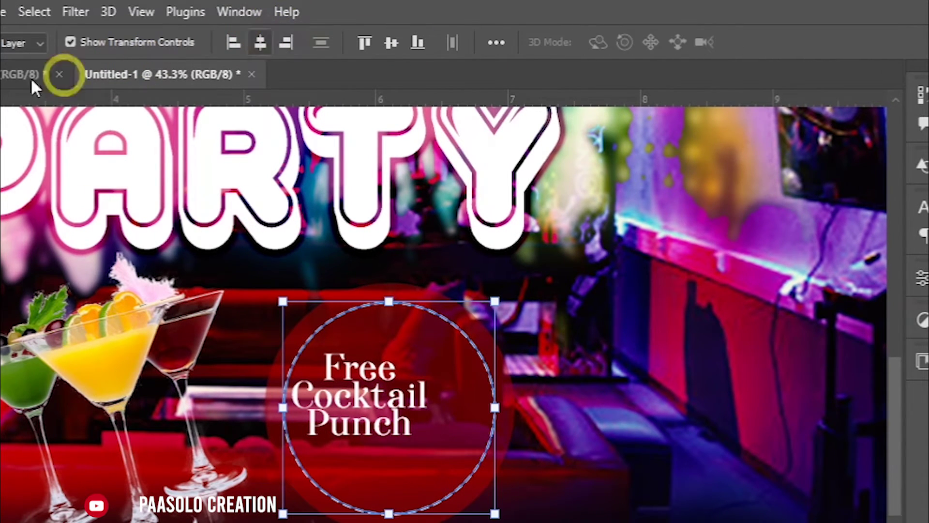
click(265, 45)
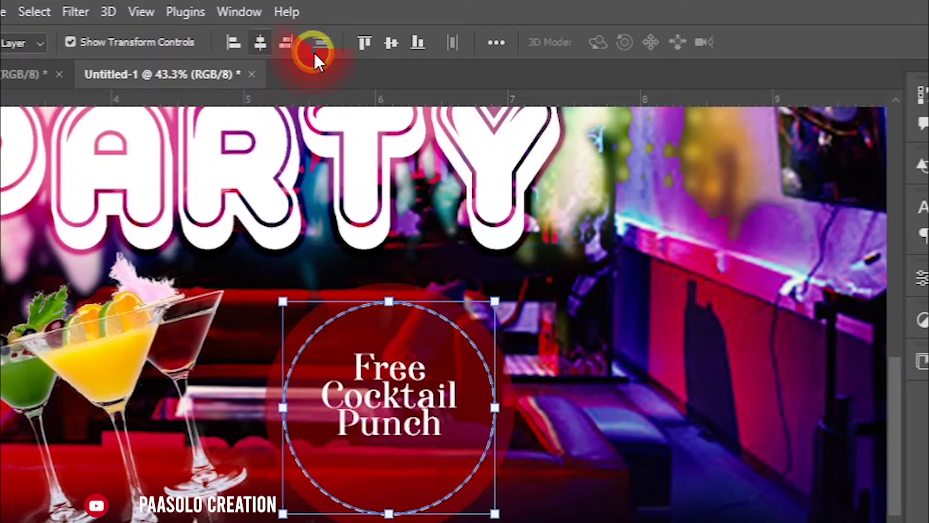
click(391, 43)
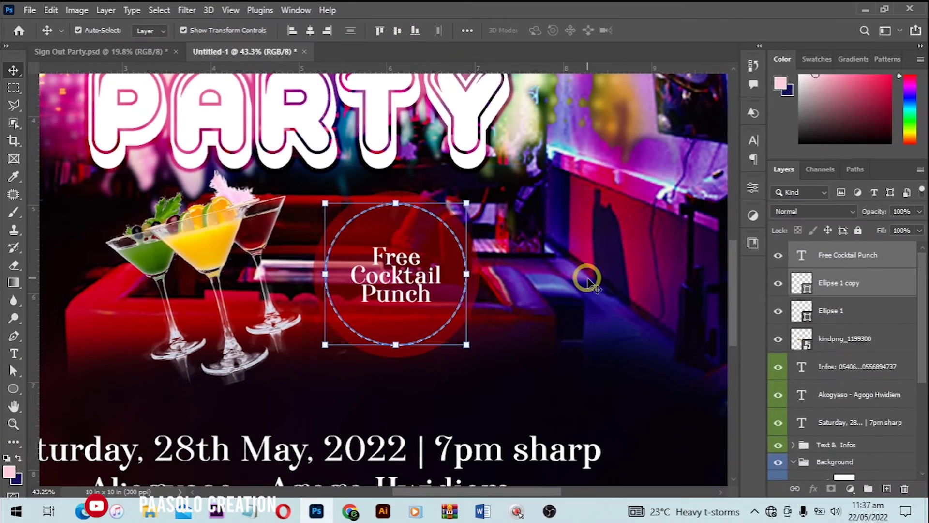
click(664, 398)
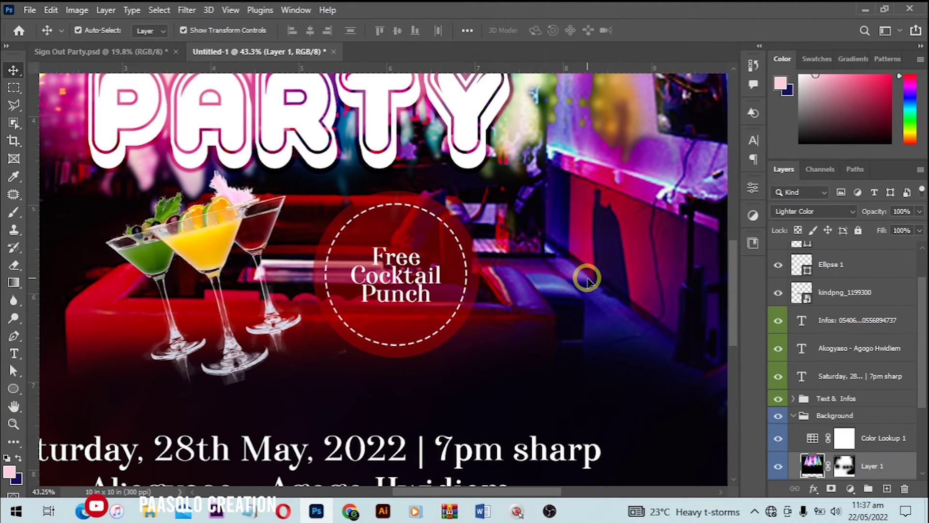
Step: Compare the whole new flyer with the finished Sign Out Party.psd design to see which elements are still missing
key(ctrl+0)
click(633, 295)
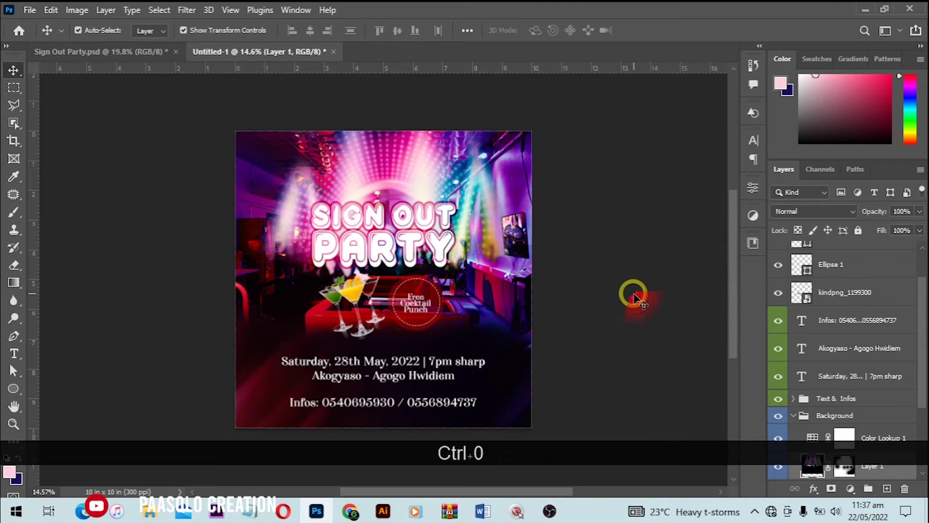
click(129, 57)
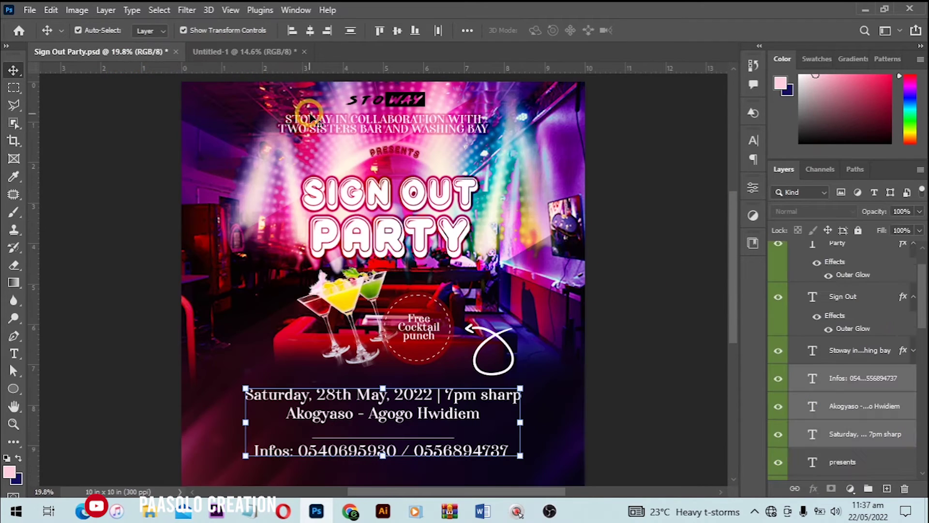
scroll(312, 147, down, 1)
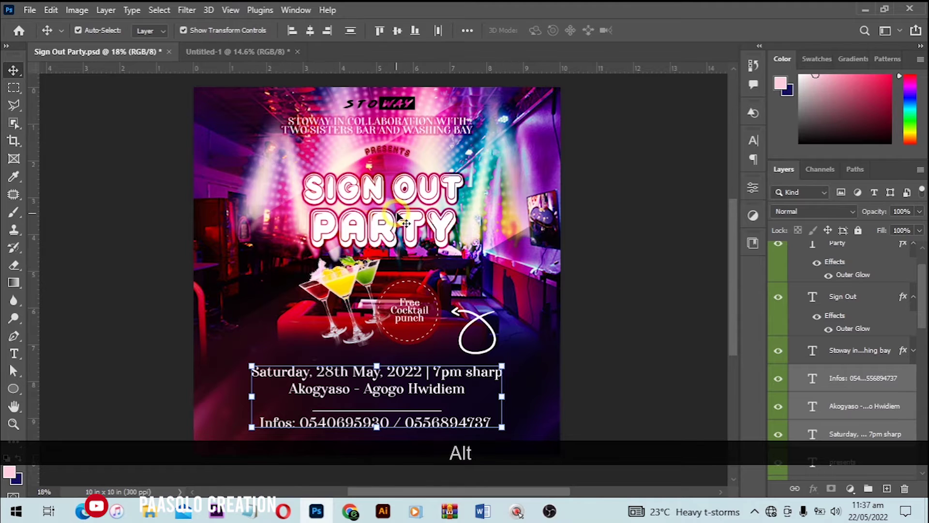
click(254, 52)
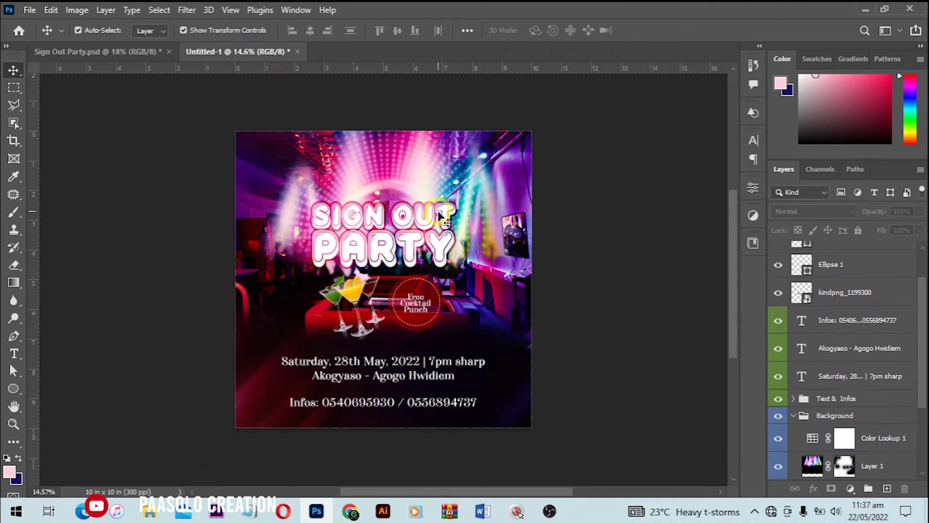
scroll(438, 215, up, 3)
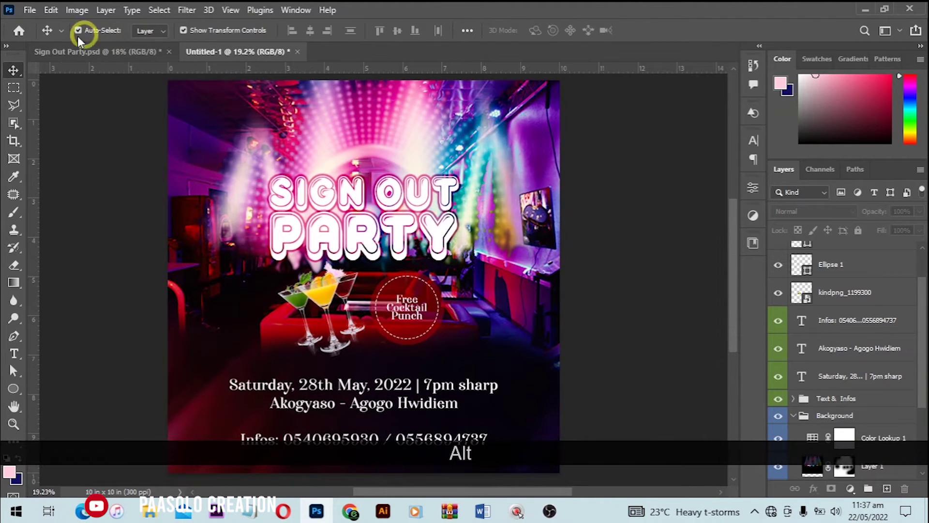
click(68, 52)
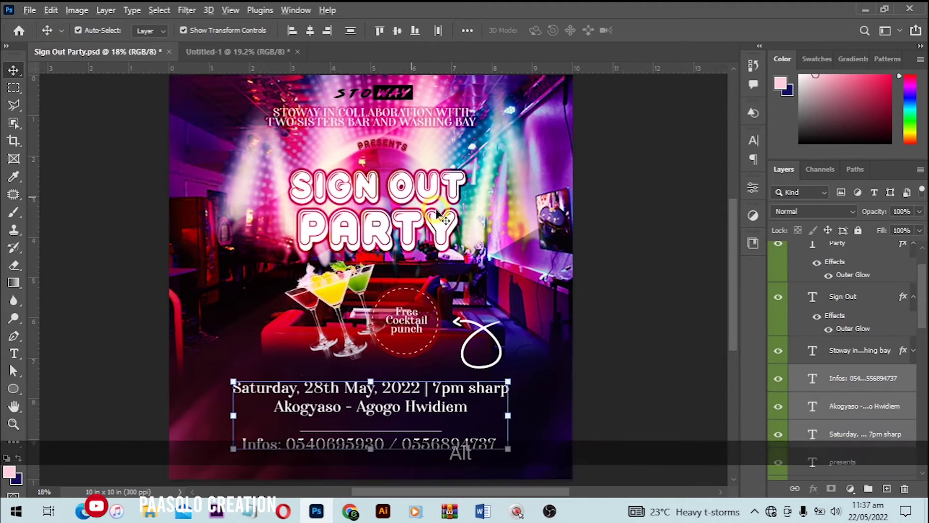
click(245, 52)
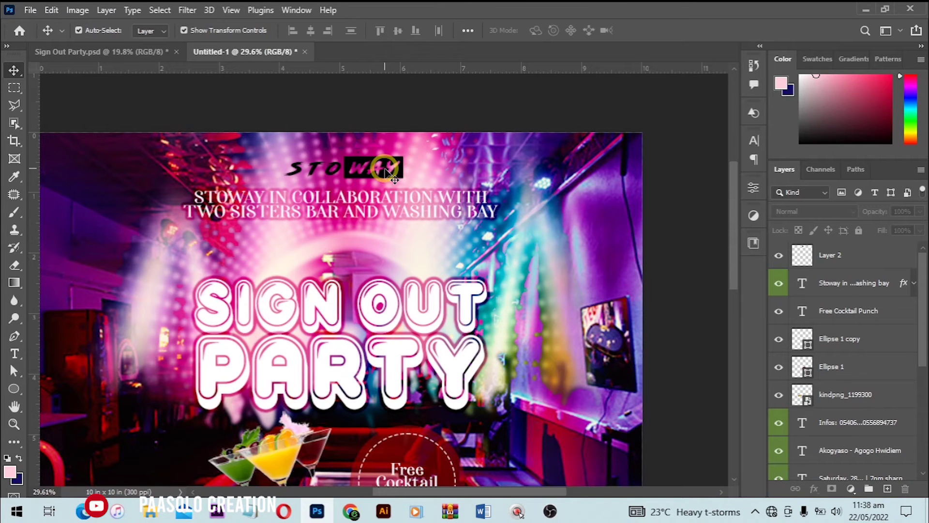
Step: Nudge the STOWAY logo and the collaboration text below it slightly upward together, and deselect them
scroll(367, 186, down, 1)
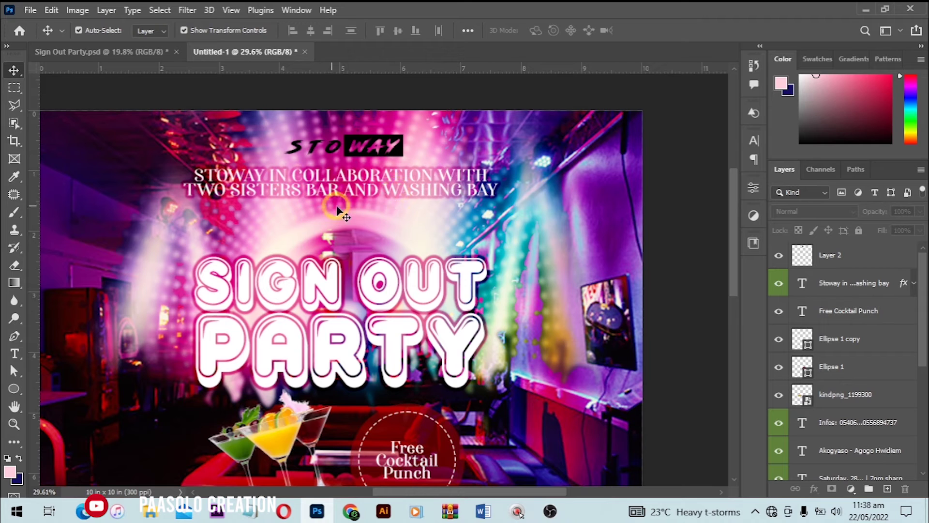
scroll(392, 211, up, 1)
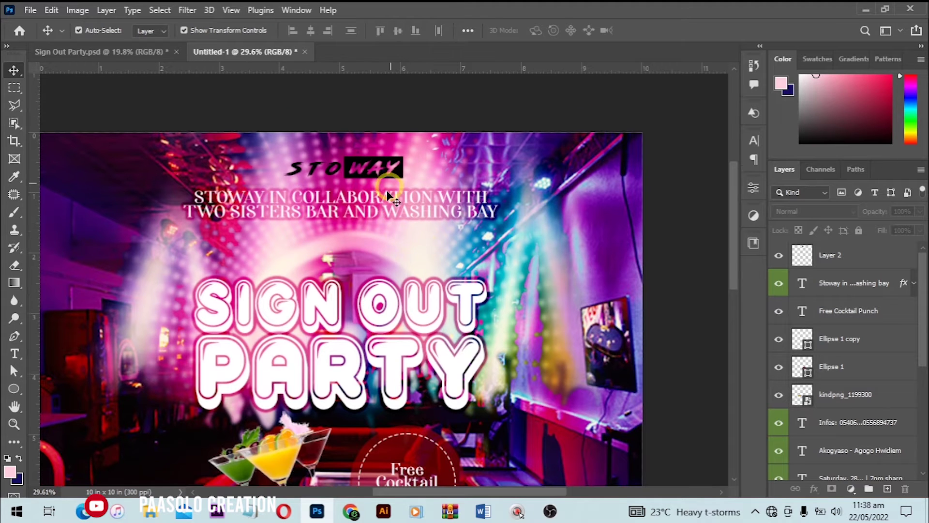
click(401, 175)
key(Up)
key(Up)
key(Up)
key(Up)
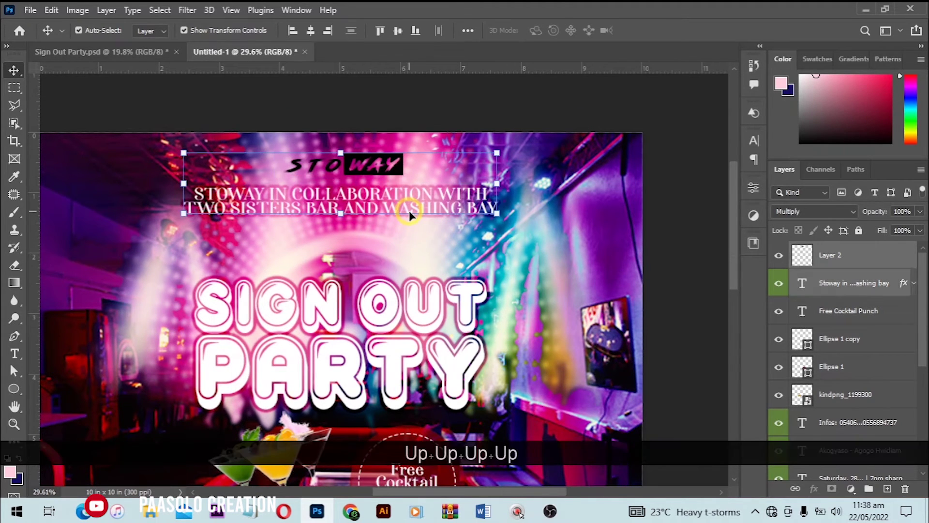
click(464, 119)
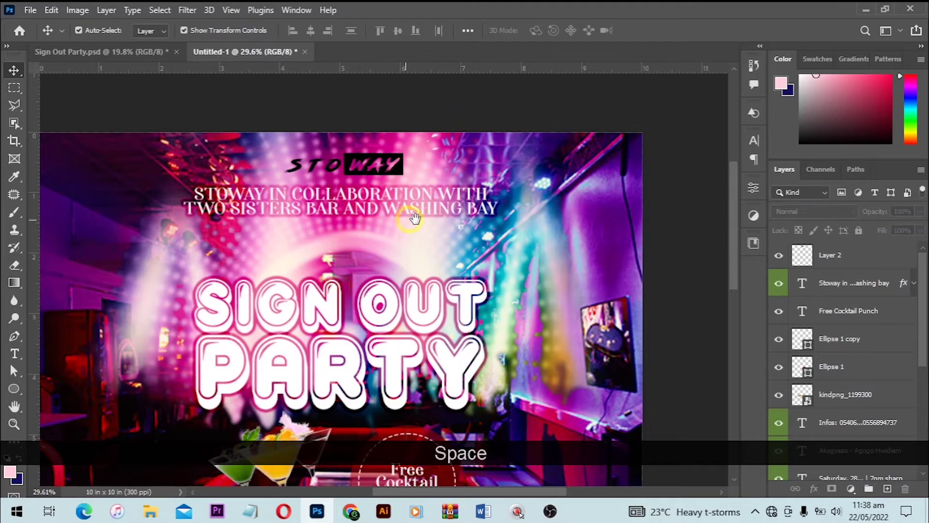
Step: Draw an upward-arching curved path with the Pen tool between the collaboration text and the SIGN OUT title
drag(401, 252, 452, 231)
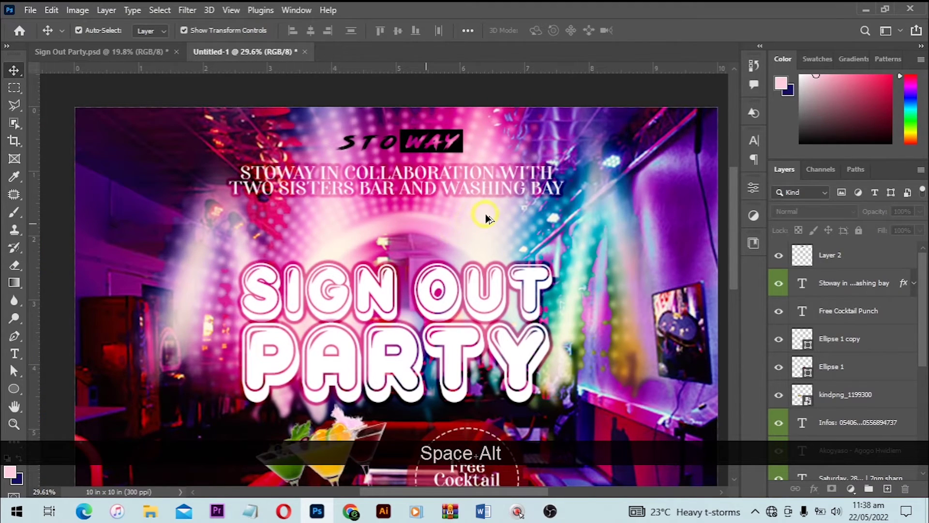
scroll(486, 214, up, 2)
scroll(487, 209, up, 5)
scroll(405, 288, up, 5)
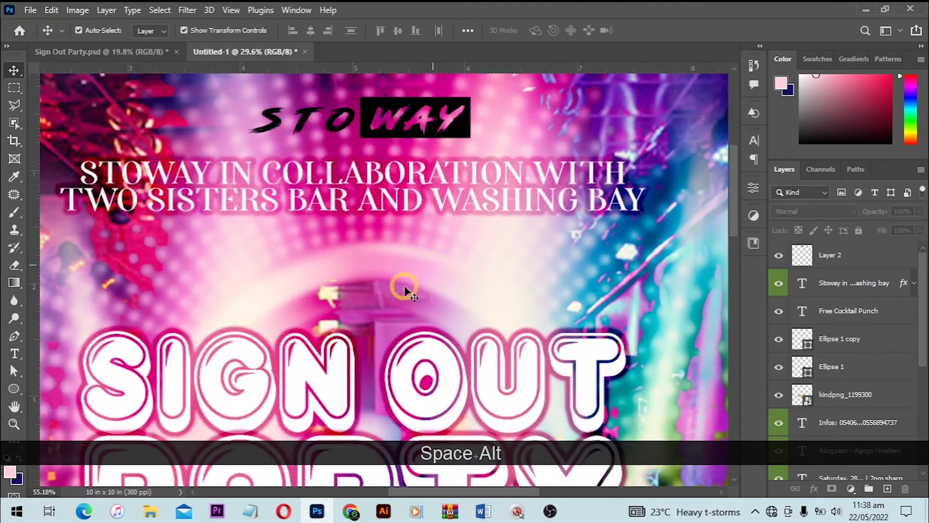
scroll(412, 293, down, 2)
scroll(428, 297, down, 3)
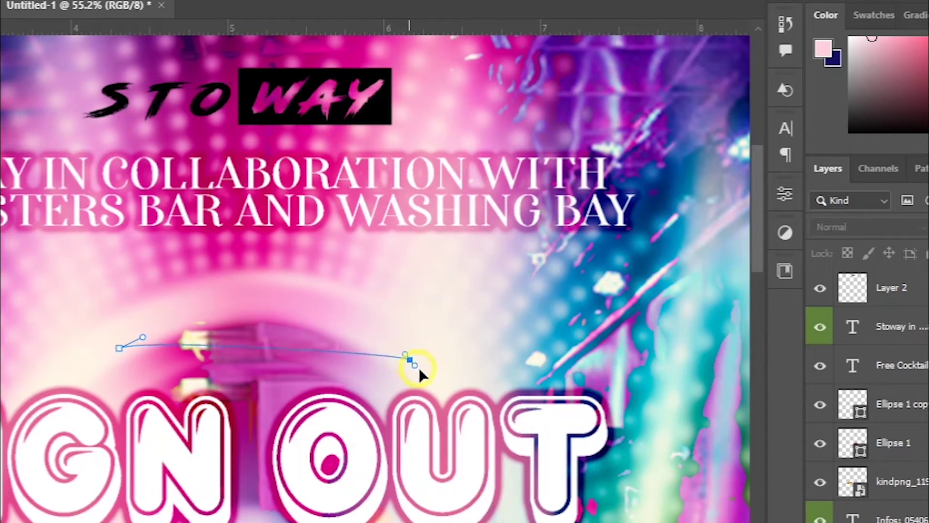
drag(420, 370, 568, 466)
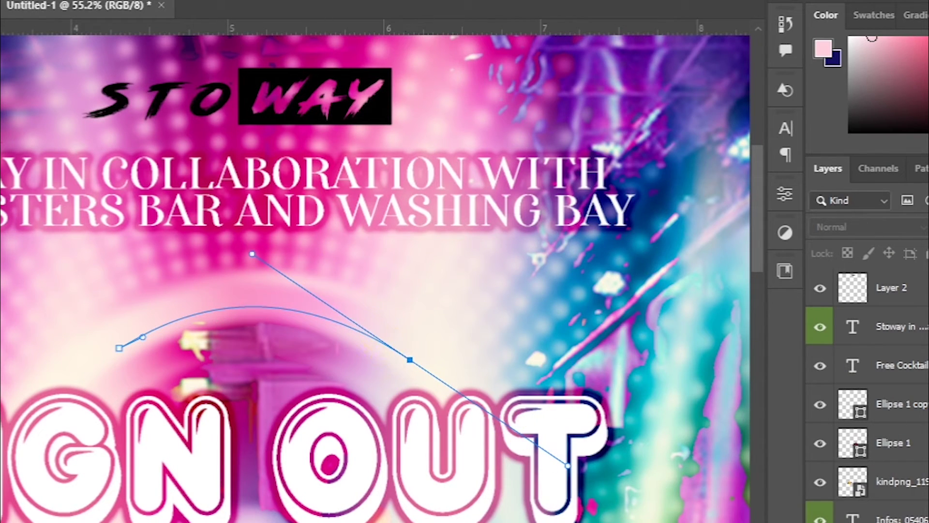
Step: Enter the text "presents" on the curved path with the Type tool, extending the text's end marker along the arc to fit the word
click(20, 451)
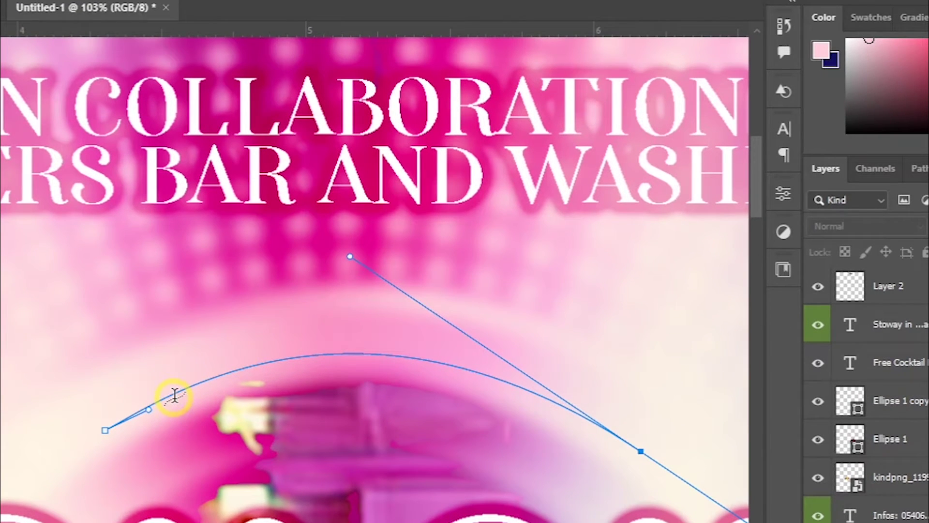
click(175, 396)
text(pre)
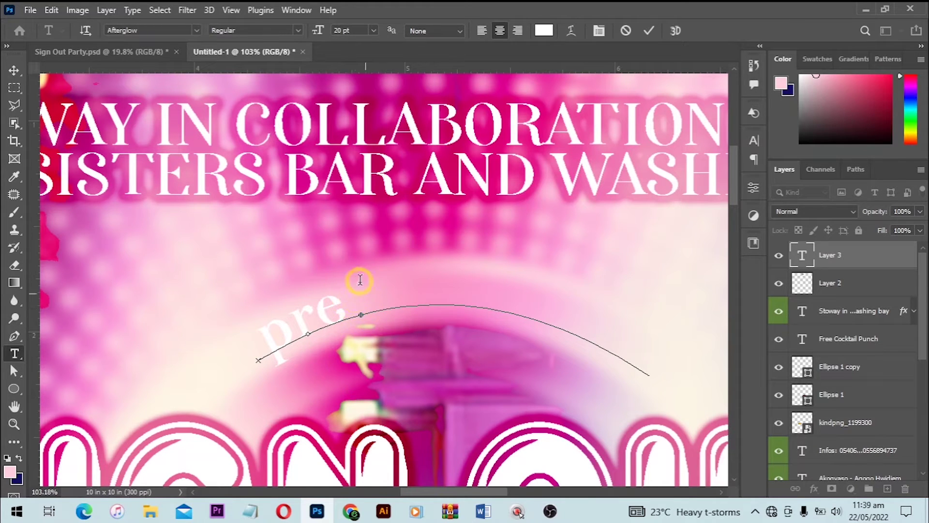
key(ctrl)
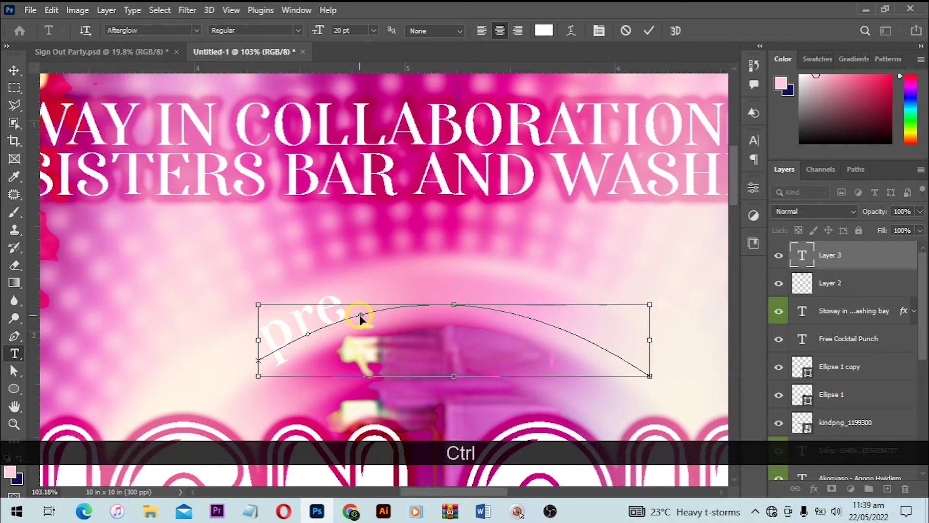
mouse_move(361, 319)
mouse_down()
mouse_move(423, 307)
mouse_move(531, 316)
mouse_up()
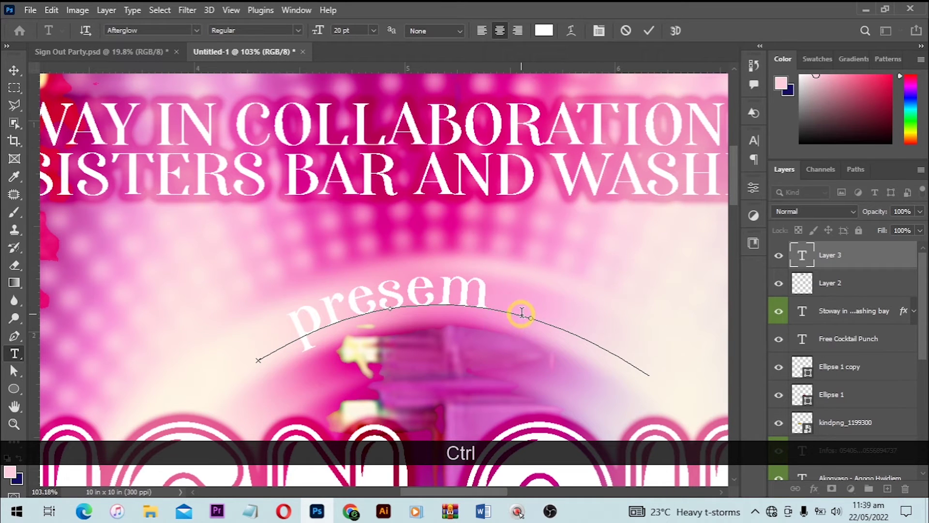
key(BackSpace)
text(n)
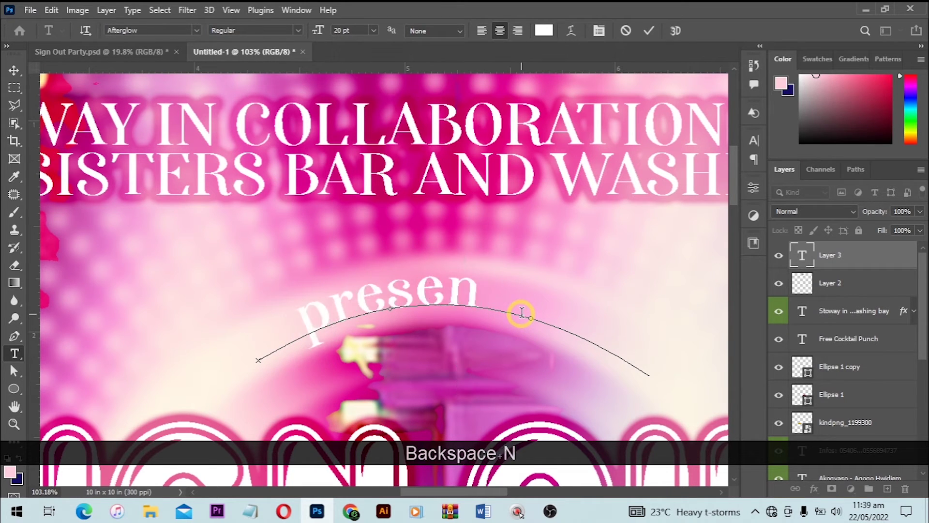
text(ts)
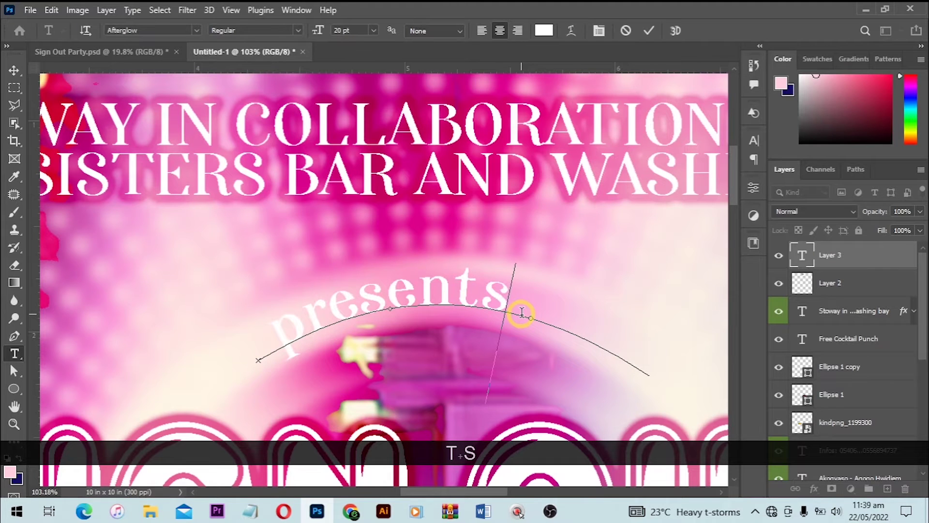
Step: Extend the end marker of the curved "presents" text further along the arc so the word sits near its crest
key(ctrl)
drag(531, 319, 580, 334)
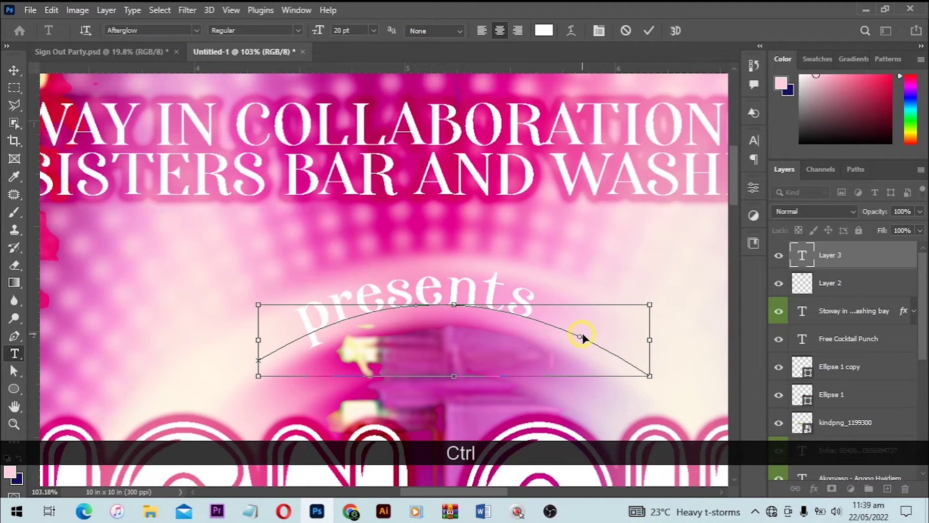
drag(582, 338, 610, 347)
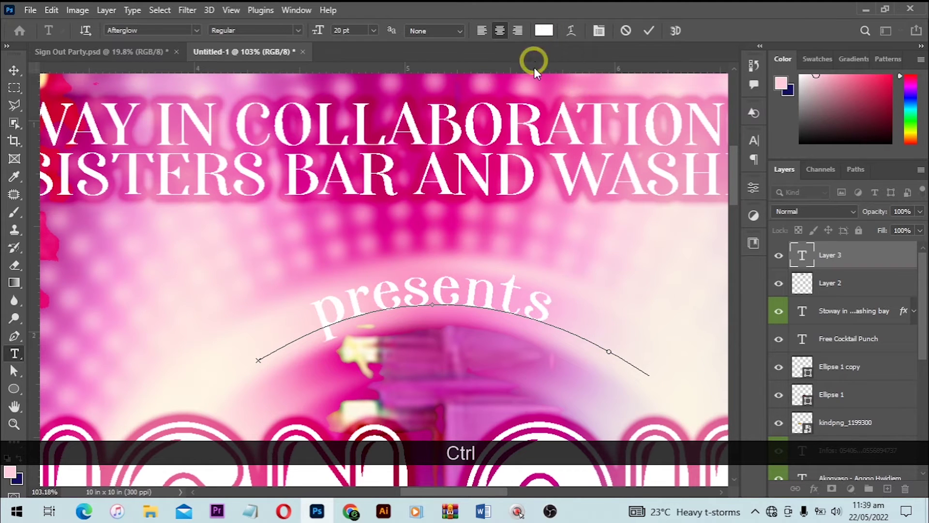
Step: Select all of the curved "presents" text and mark the Afterglow and Reglisse fonts as favourites
key(ctrl+a)
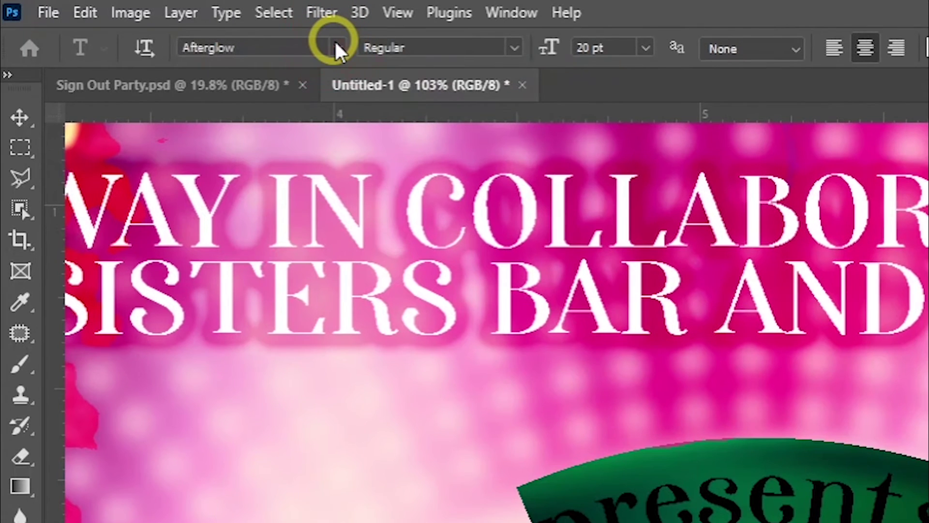
click(337, 48)
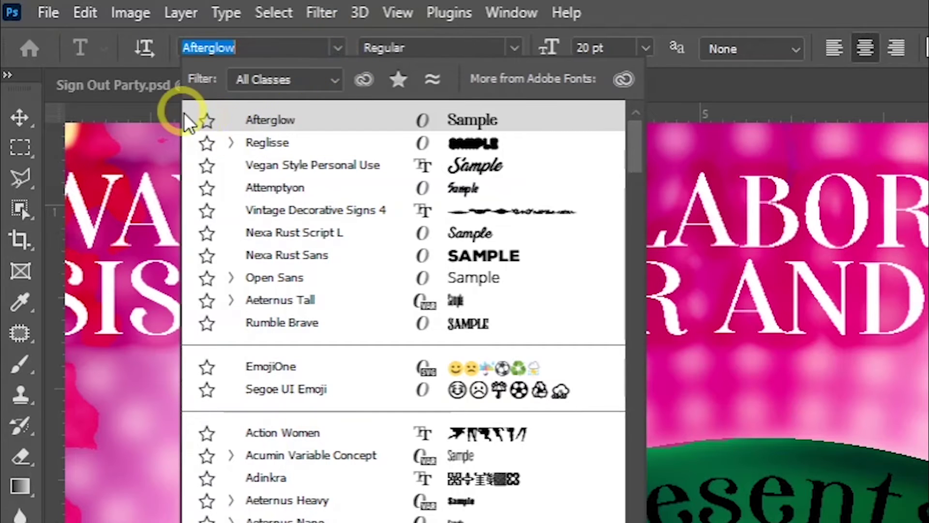
click(205, 121)
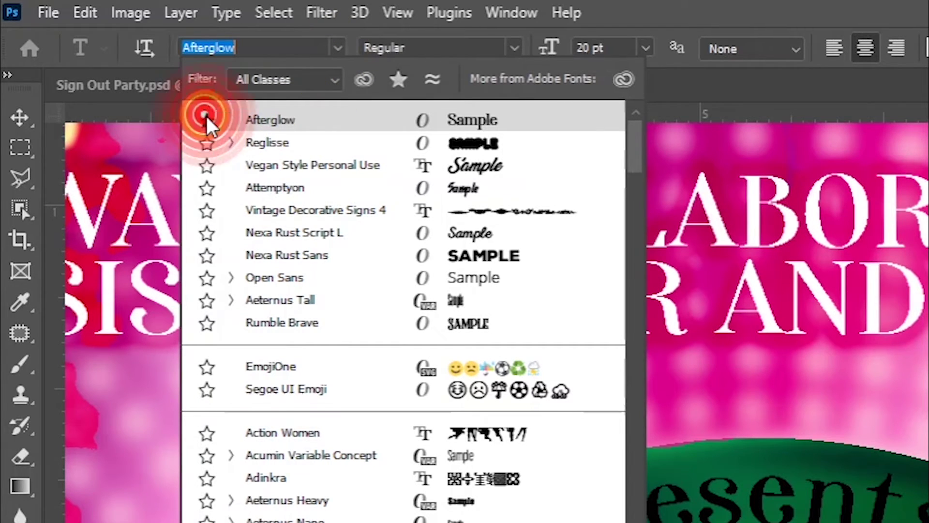
click(206, 143)
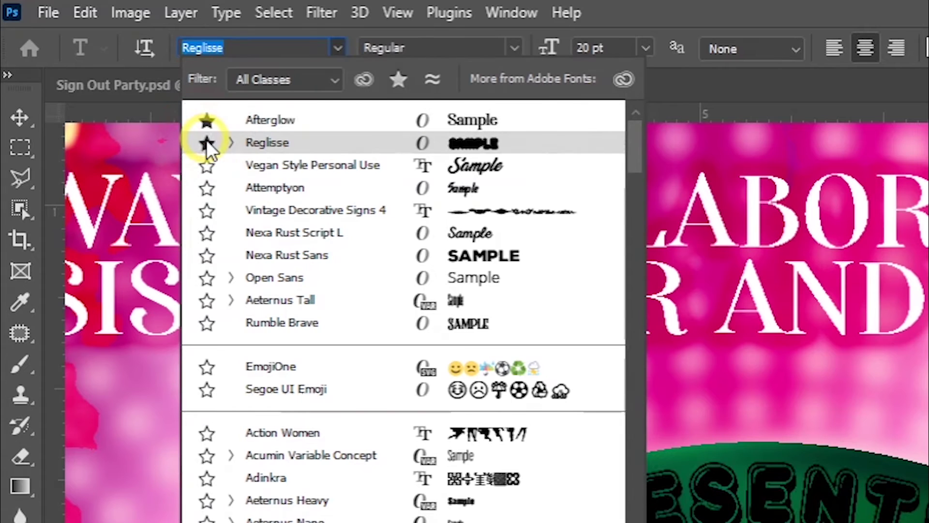
Step: Filter the fonts to favourites only, try the Serif class, and restore the All Classes filter
click(398, 79)
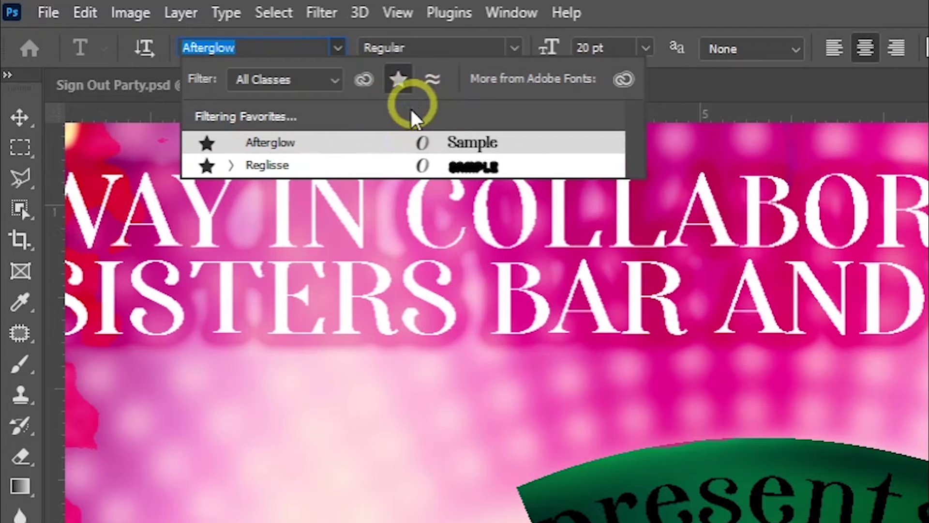
click(318, 78)
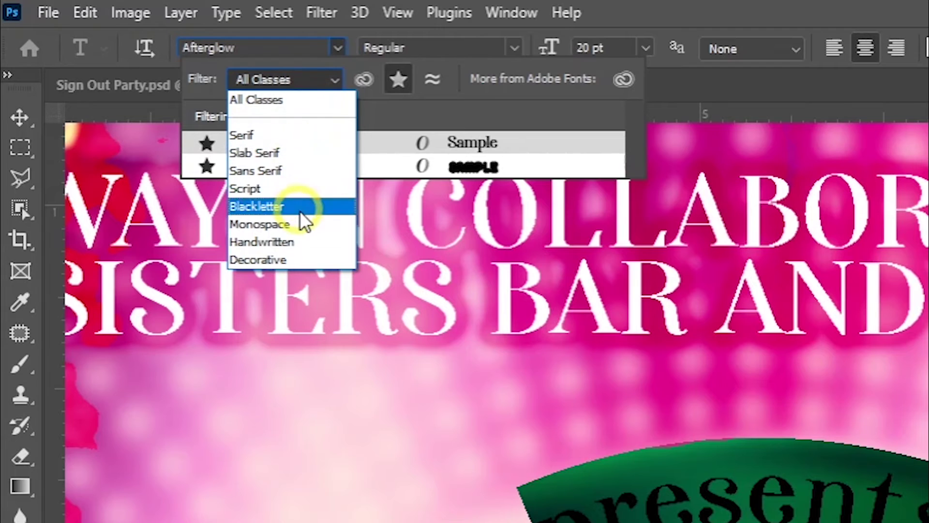
click(298, 135)
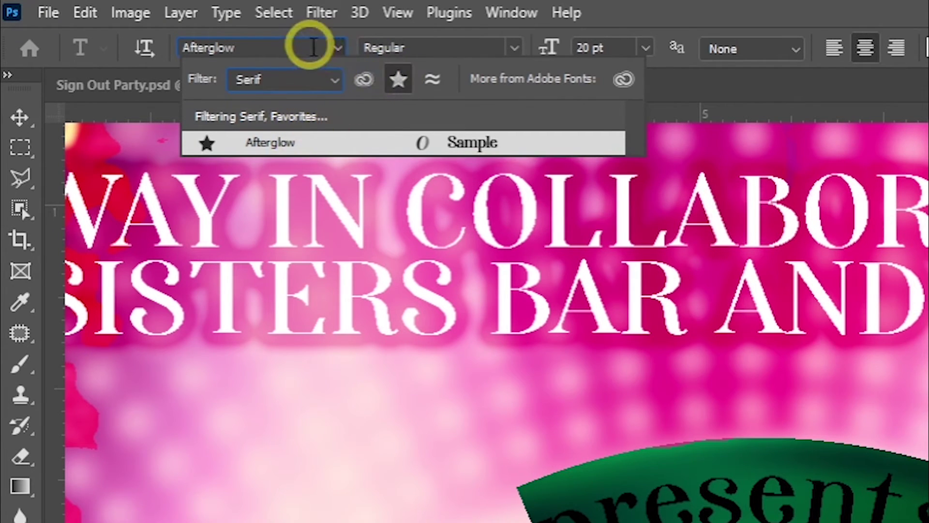
click(318, 80)
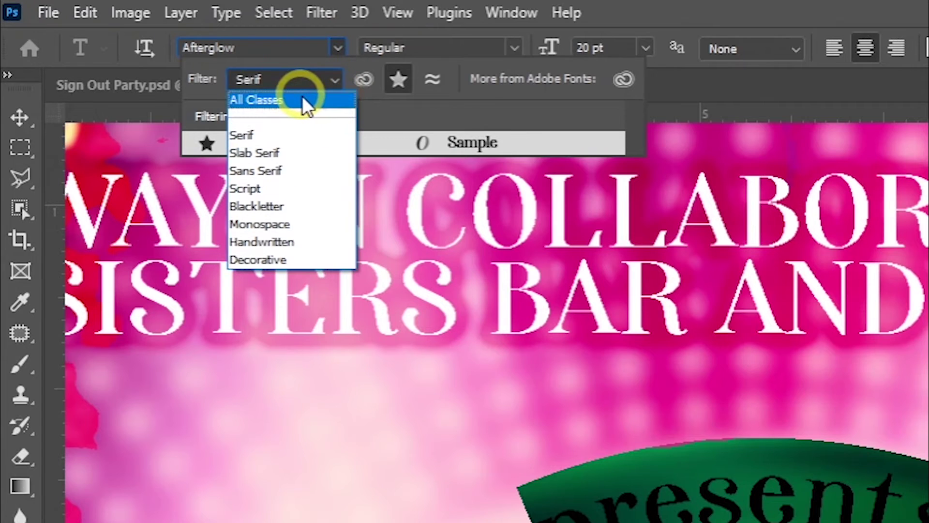
click(306, 102)
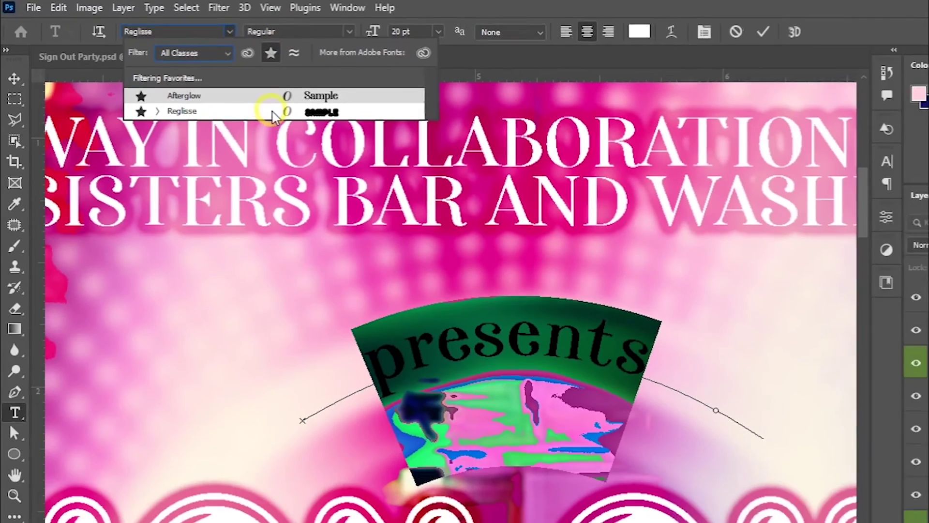
Step: Set the curved "presents" text in the Reglisse font and commit the text edit
click(348, 148)
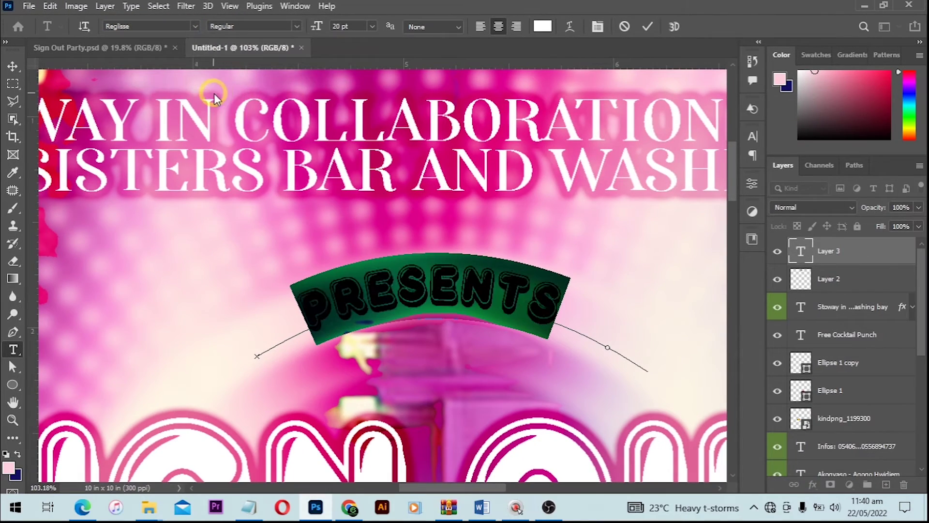
click(13, 68)
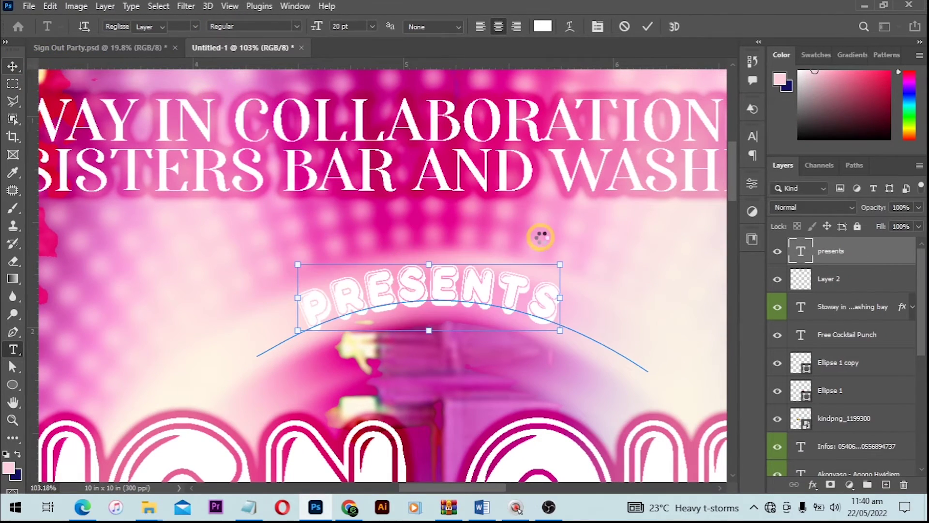
key(alt)
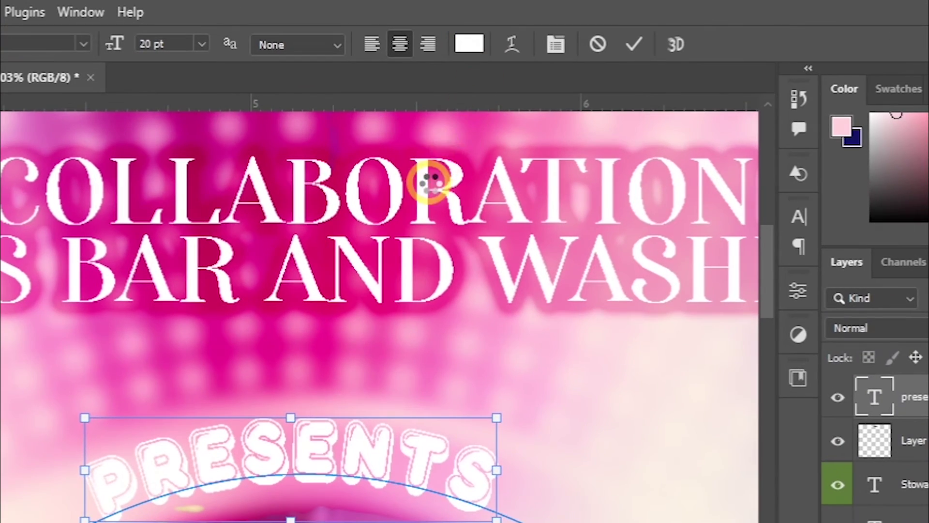
scroll(431, 185, up, 1)
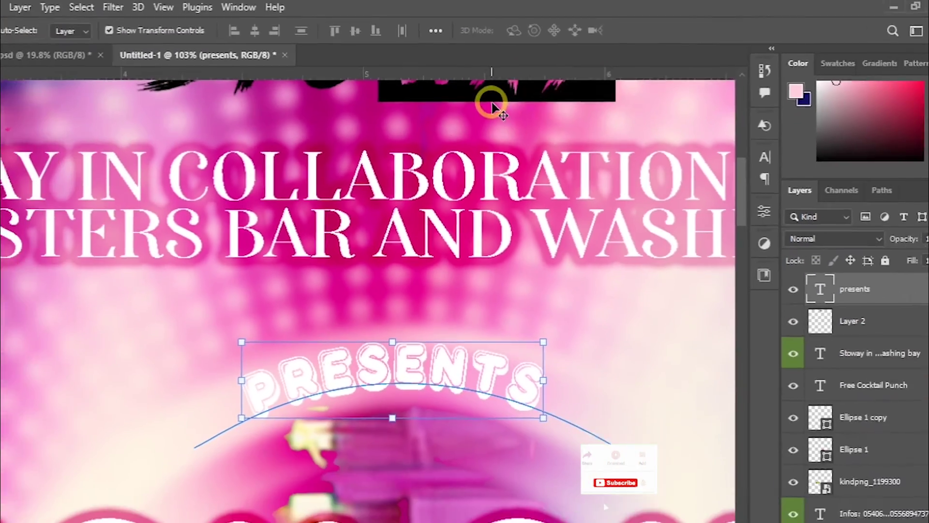
scroll(672, 383, up, 1)
scroll(701, 397, down, 1)
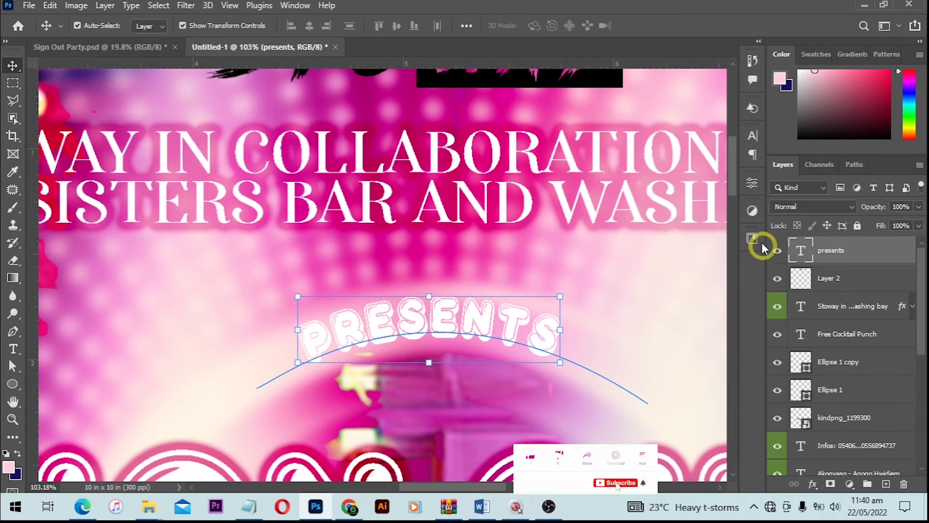
Step: Change the "presents" text colour to the magenta cd0070 sampled from behind the collaboration text
click(750, 137)
click(716, 213)
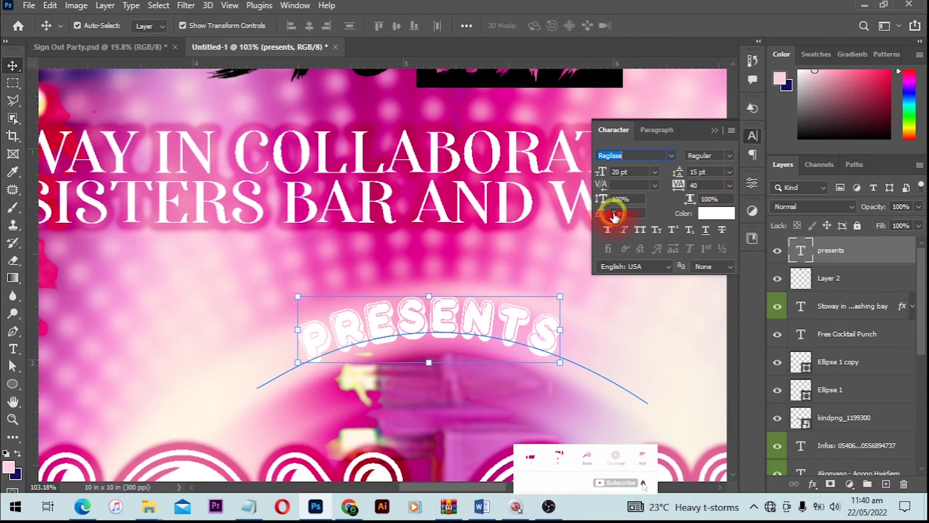
click(392, 197)
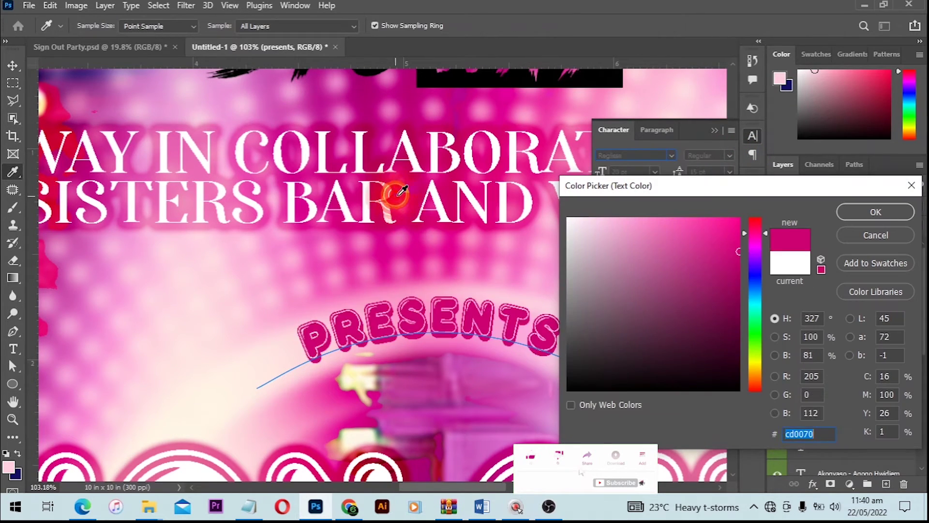
click(875, 212)
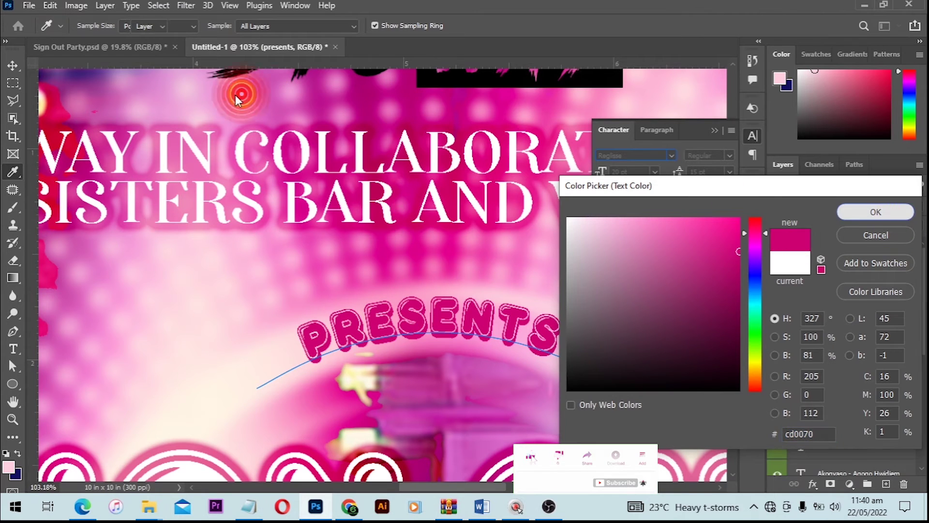
click(12, 65)
Step: Select the collaboration, contact info, venue and date text layers and move them into the Text & Infos group
key(ctrl+0)
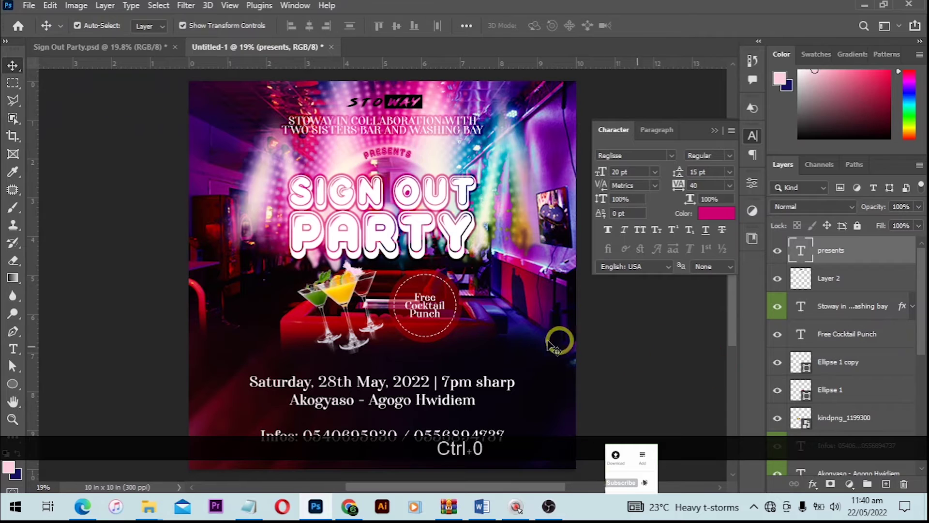
click(467, 323)
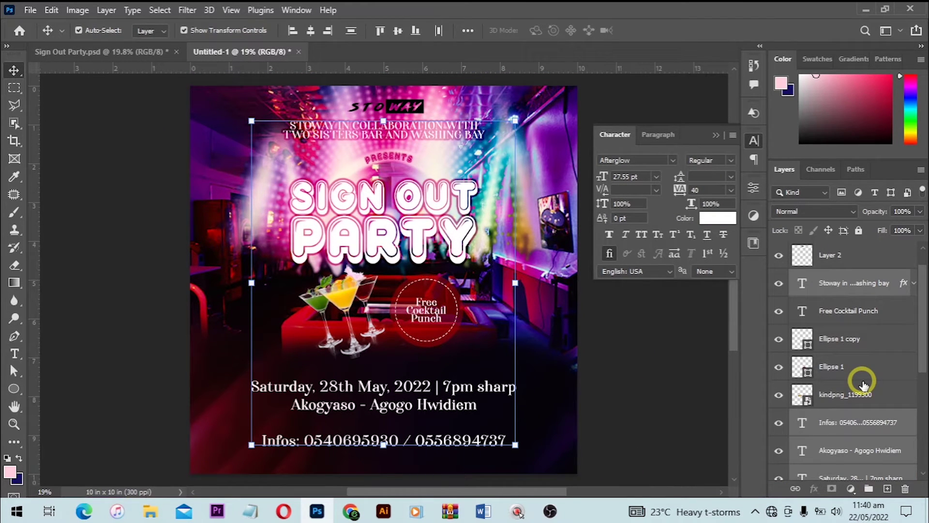
scroll(863, 385, down, 5)
scroll(865, 385, up, 6)
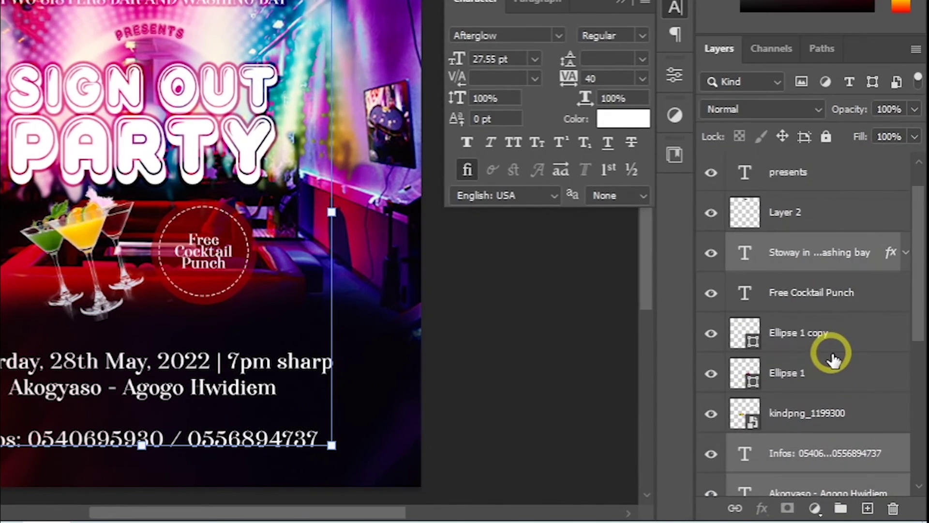
scroll(833, 361, down, 6)
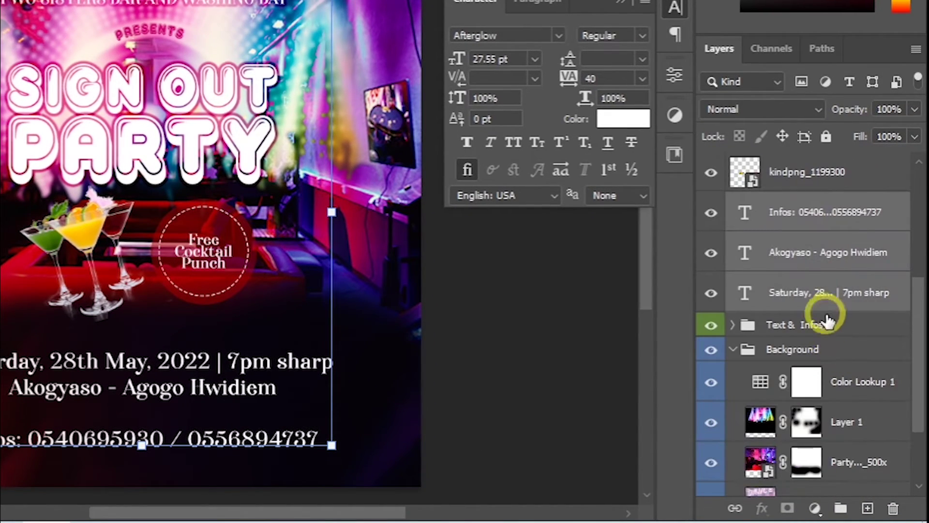
drag(823, 298, 816, 327)
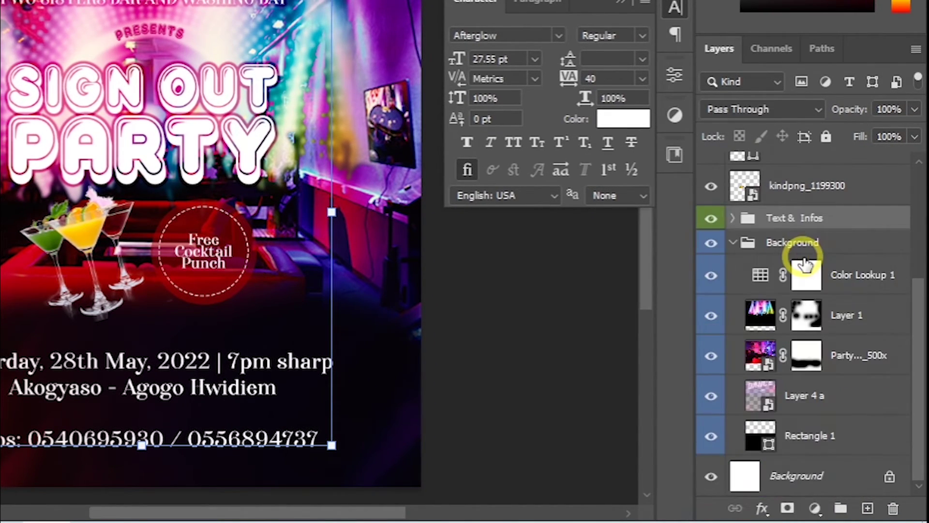
Step: Collapse the Background group in the layer stack
scroll(802, 259, up, 3)
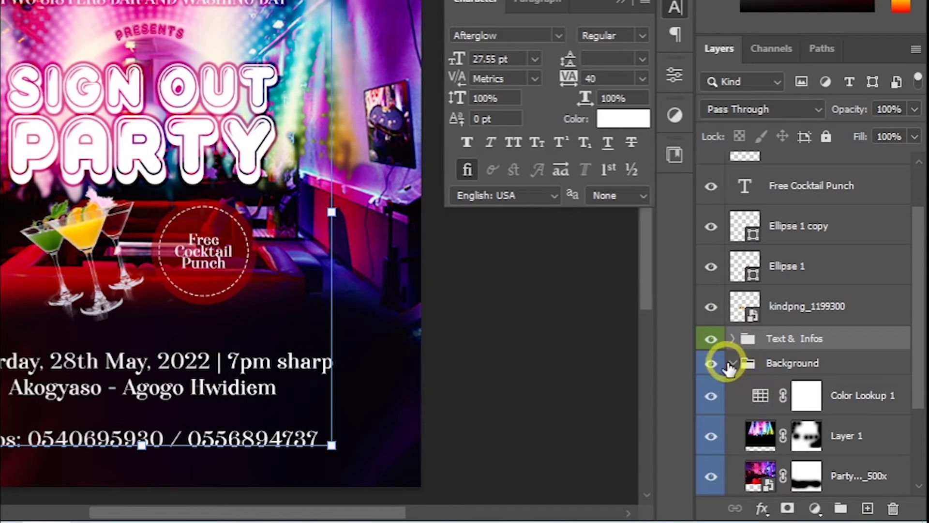
click(738, 367)
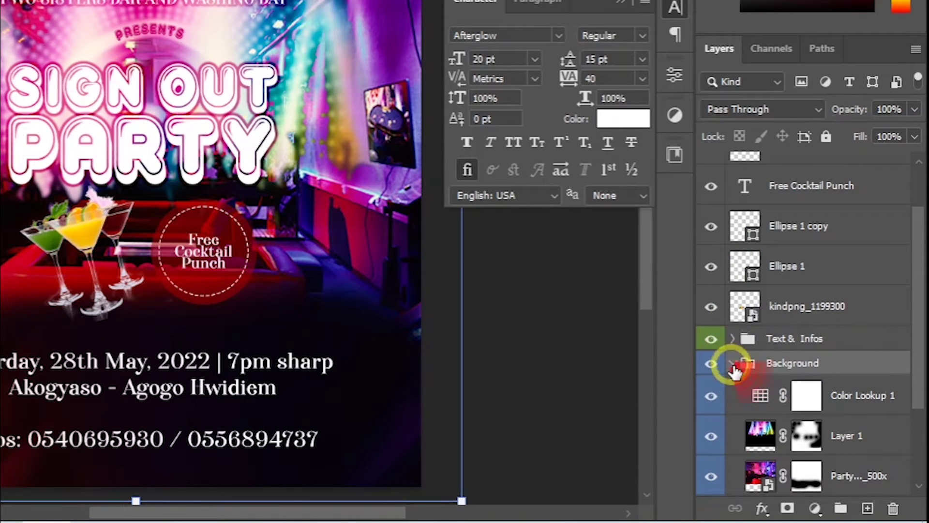
click(732, 363)
scroll(824, 384, up, 3)
scroll(823, 386, down, 1)
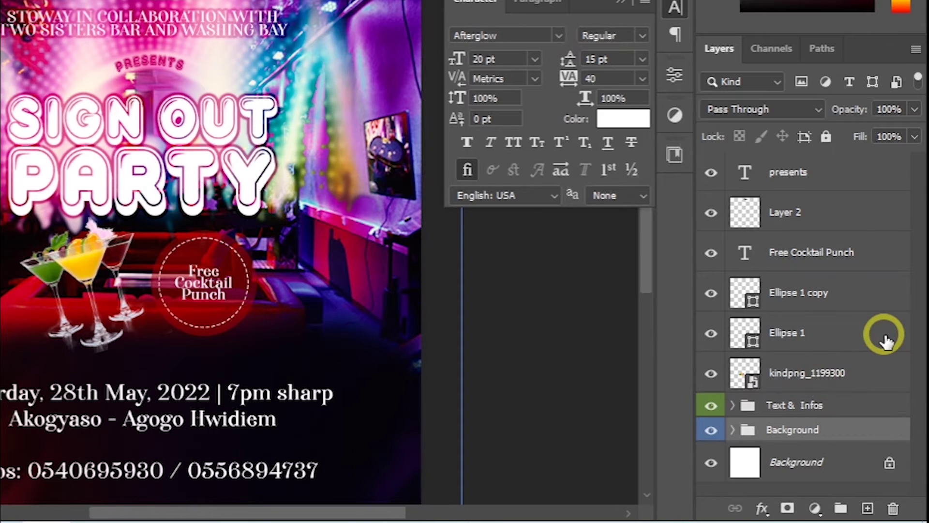
Step: Select Layer 2, Ellipse 1 copy and Ellipse 1 and put them in a new group
click(828, 209)
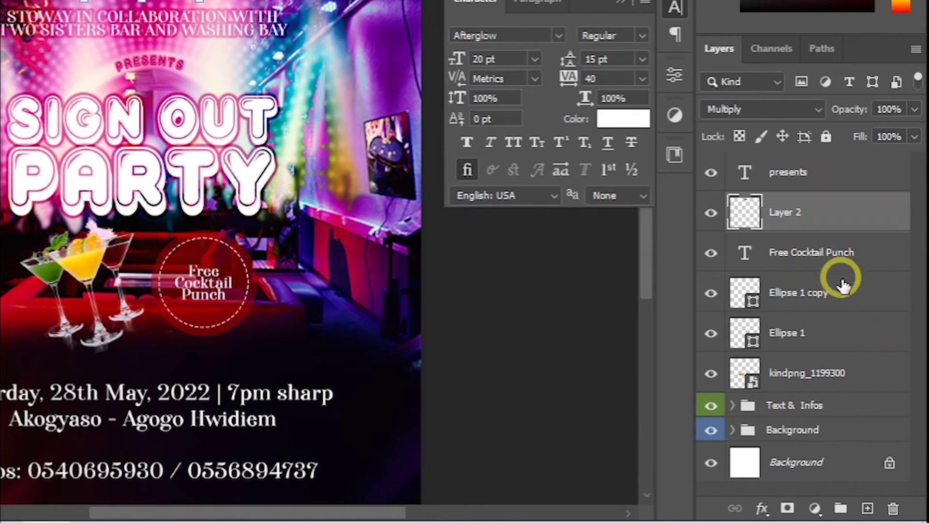
ctrl+click(804, 297)
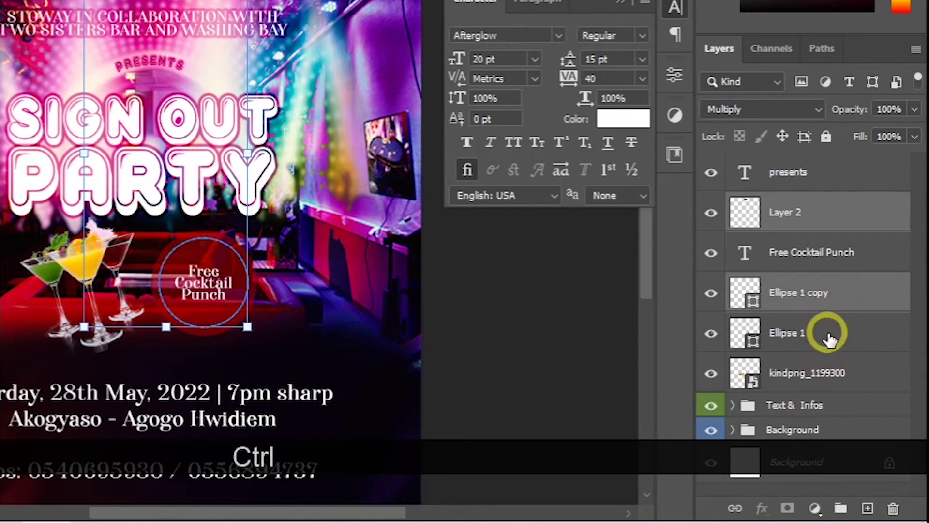
ctrl+click(827, 338)
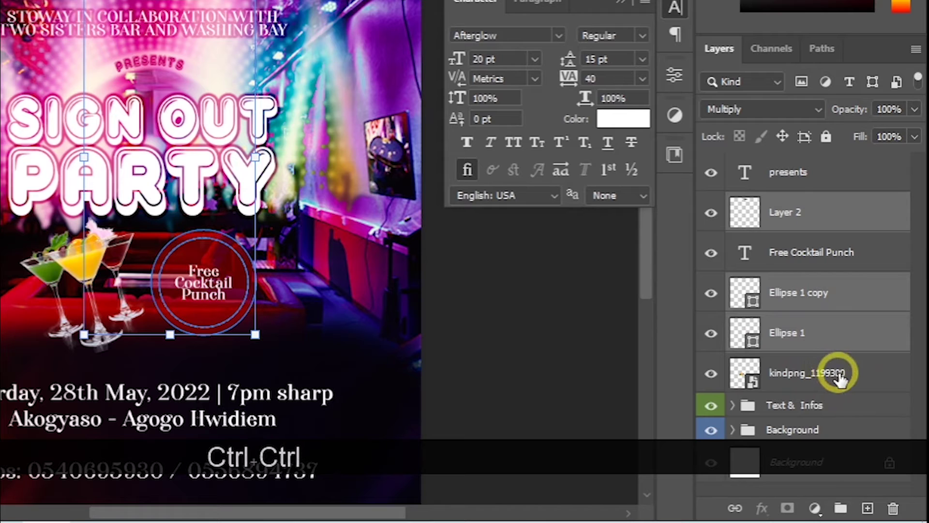
key(ctrl+g)
Step: Rename the new group as Shapes
double_click(784, 204)
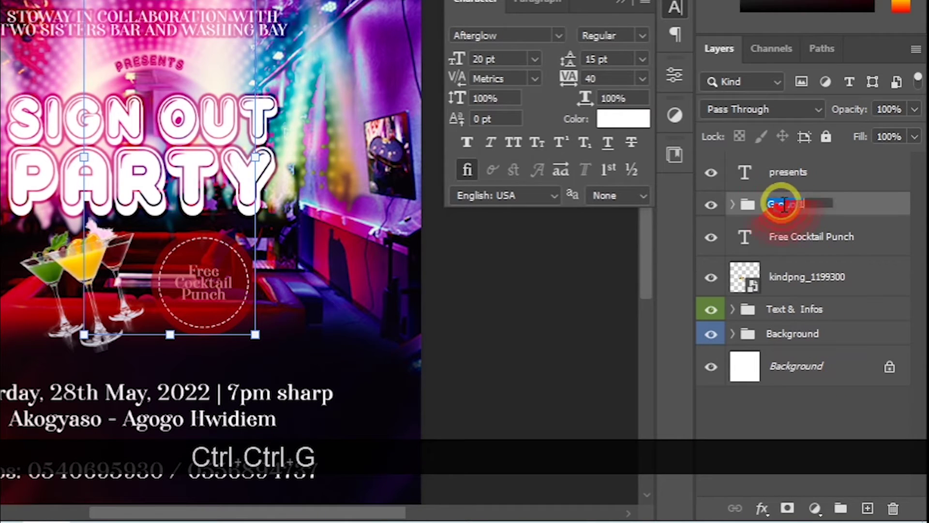
text(Sh)
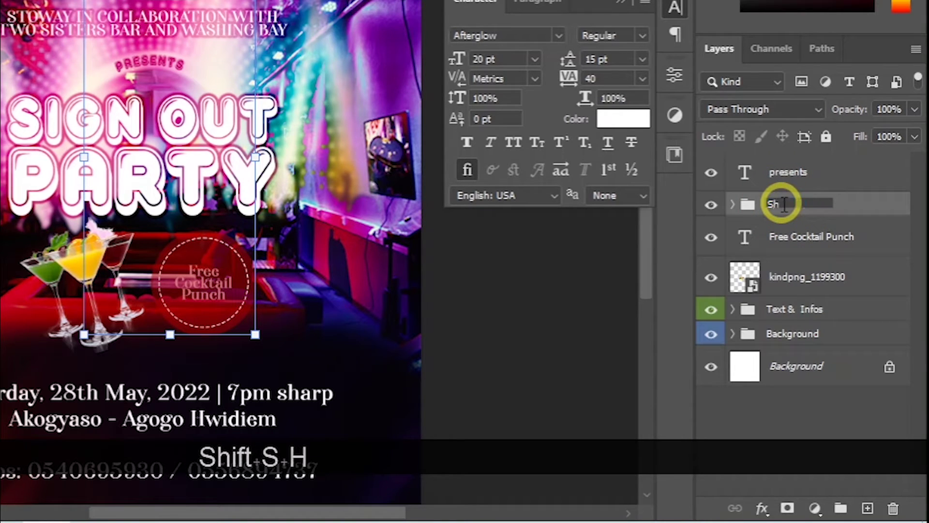
text(o)
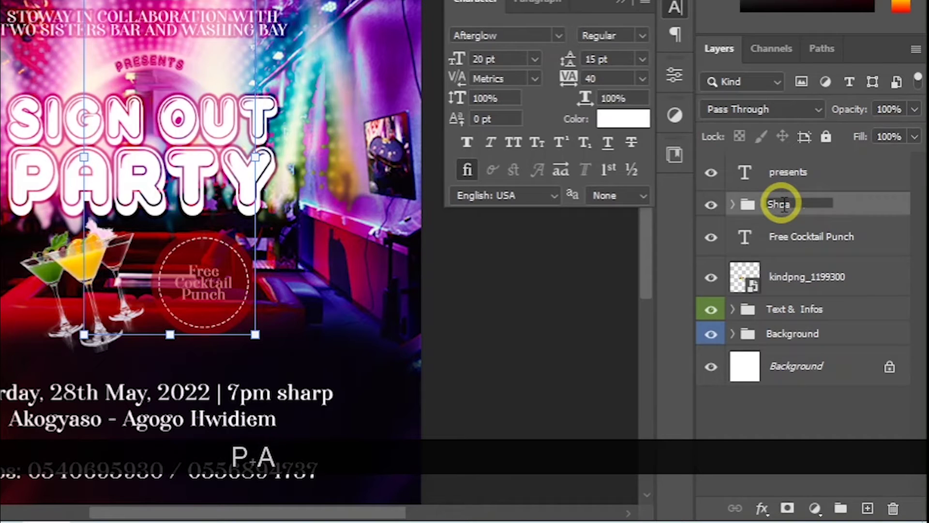
text(a)
key(BackSpace)
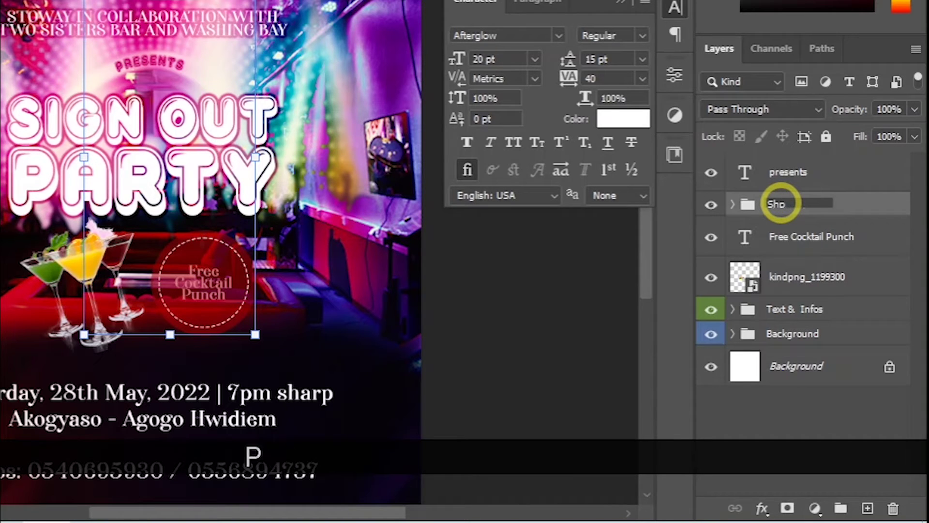
text(pes)
key(Return)
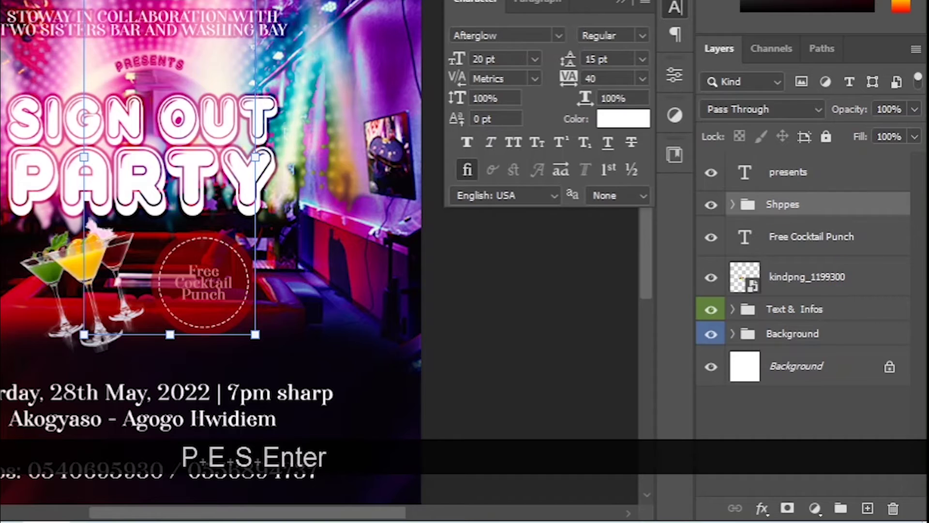
double_click(803, 206)
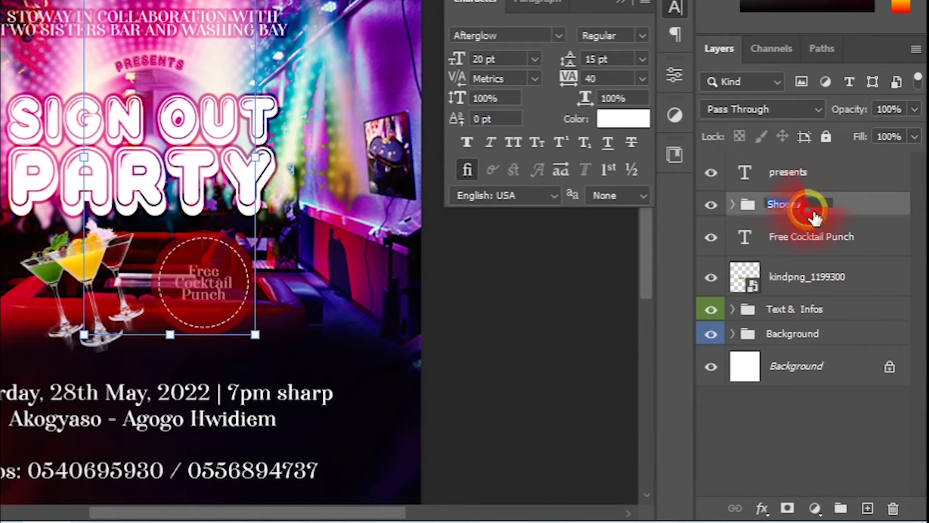
text(Sha)
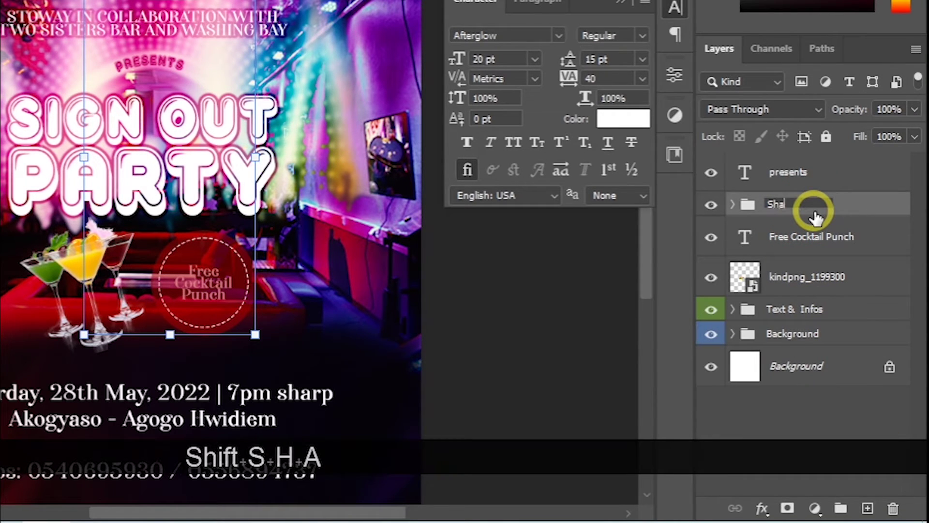
text(pes)
key(Return)
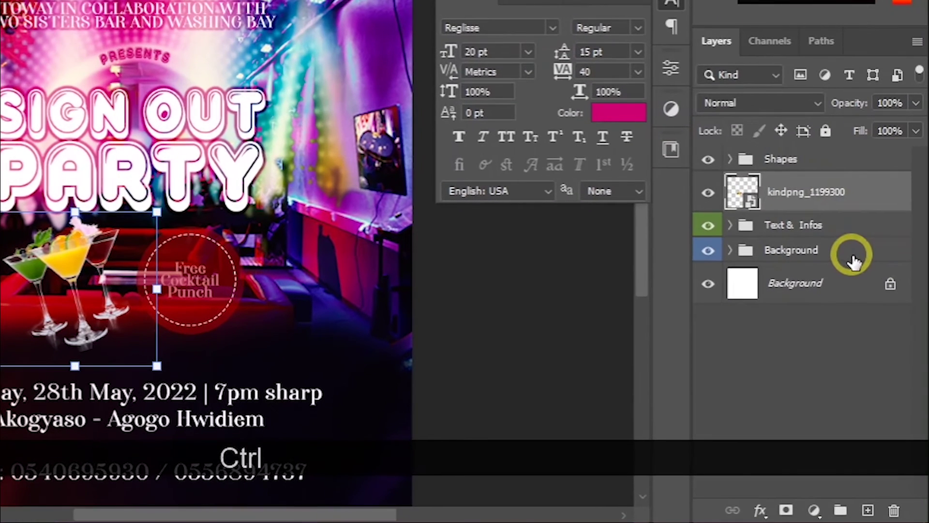
Step: Group the kindpng_1199300 cocktail layer, name the group Dtink and collapse it
key(ctrl+g)
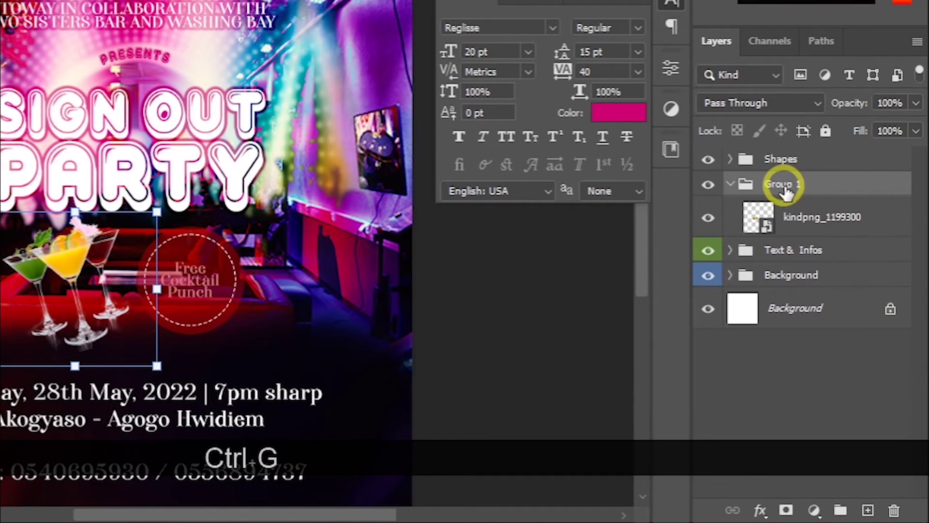
double_click(820, 252)
text(D)
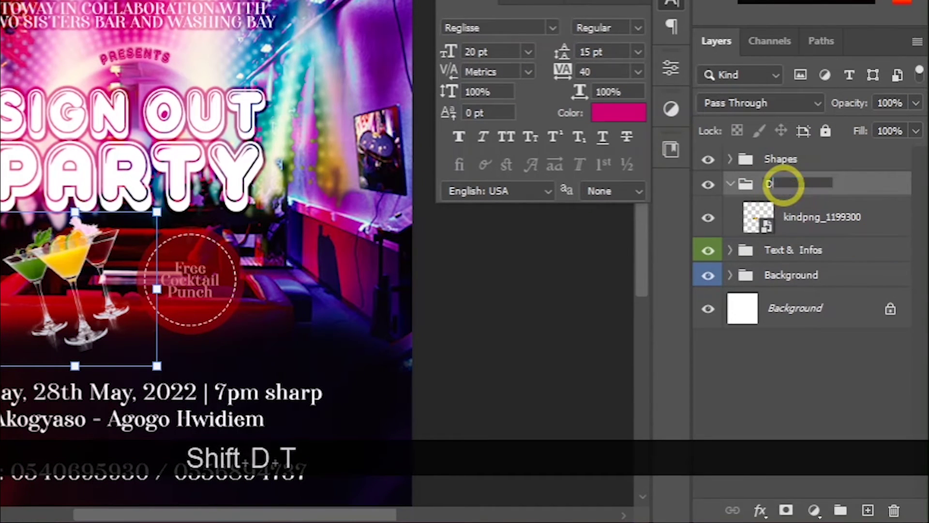
text(tink)
key(Return)
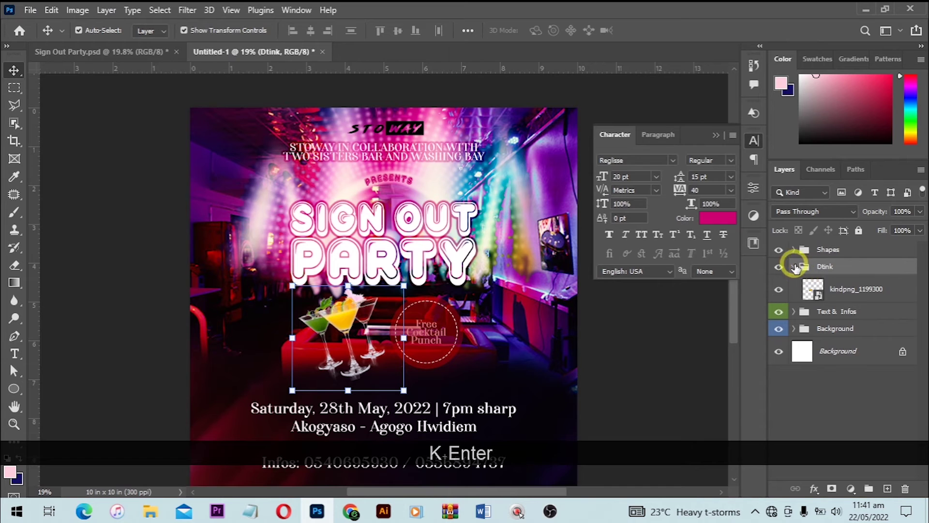
click(794, 267)
Step: Draw a thin rectangle about 3.24 x 0.04 in just above the Infos line and fill it with white
key(ctrl+0)
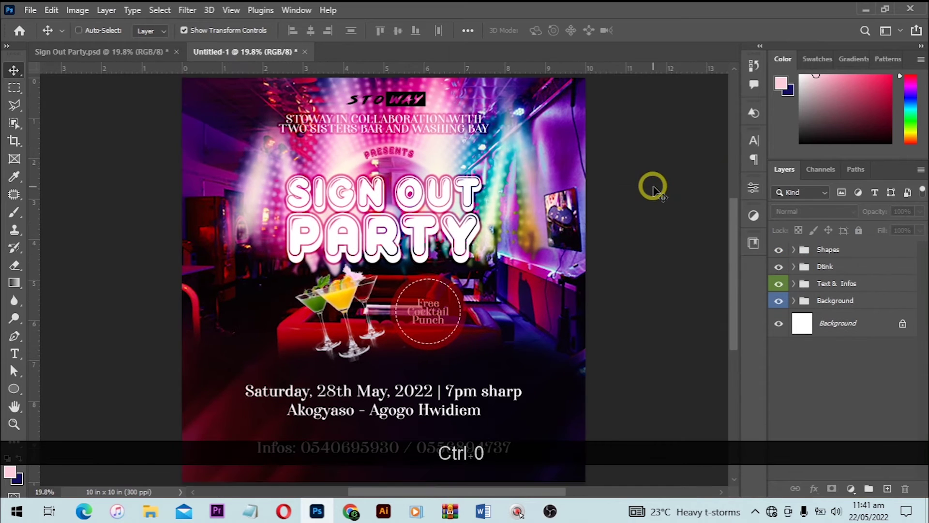
key(u)
drag(314, 413, 445, 415)
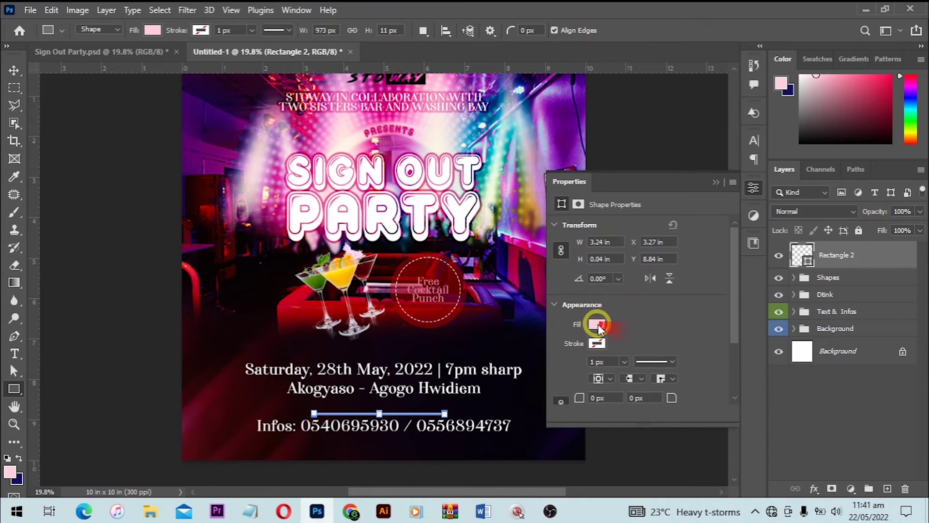
click(597, 325)
click(578, 321)
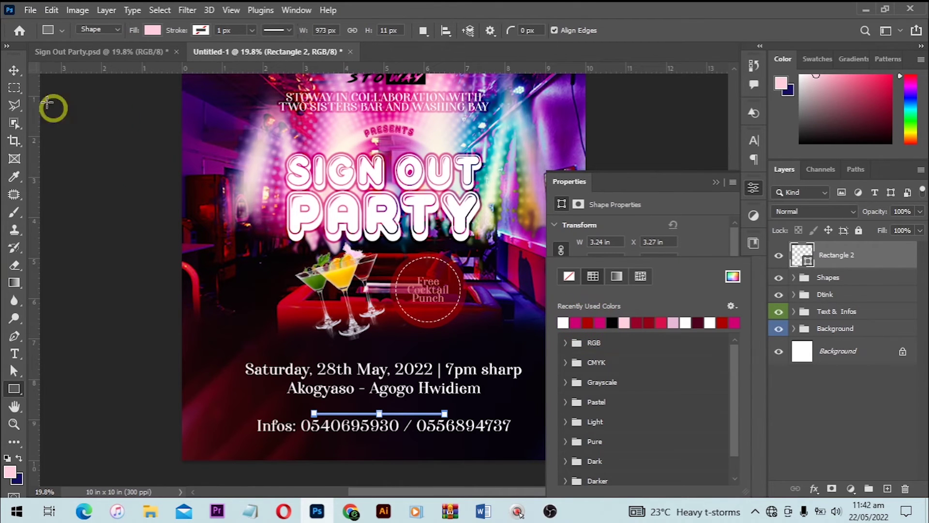
Step: Centre the white line horizontally on the canvas and move its layer into the Shapes group
click(14, 71)
key(ctrl+a)
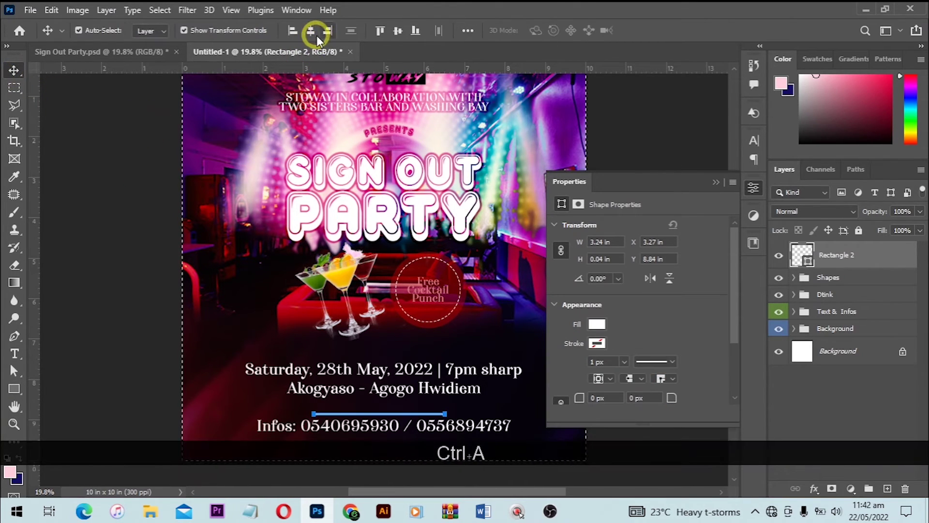
click(316, 35)
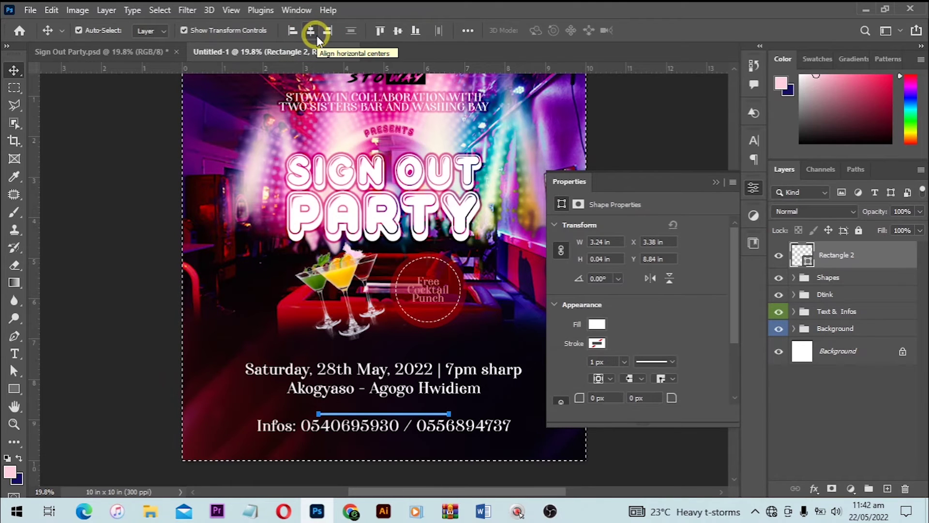
key(ctrl+d)
key(ctrl+0)
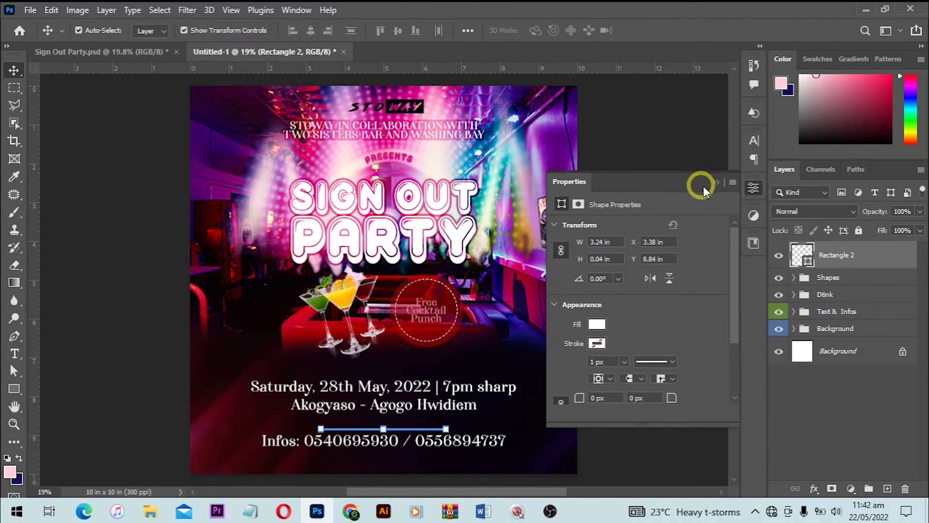
click(716, 184)
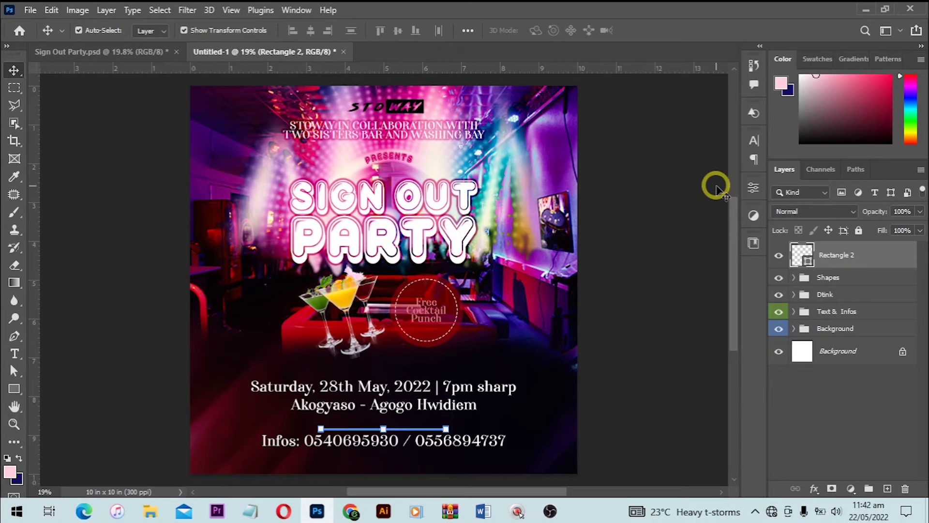
key(ctrl+0)
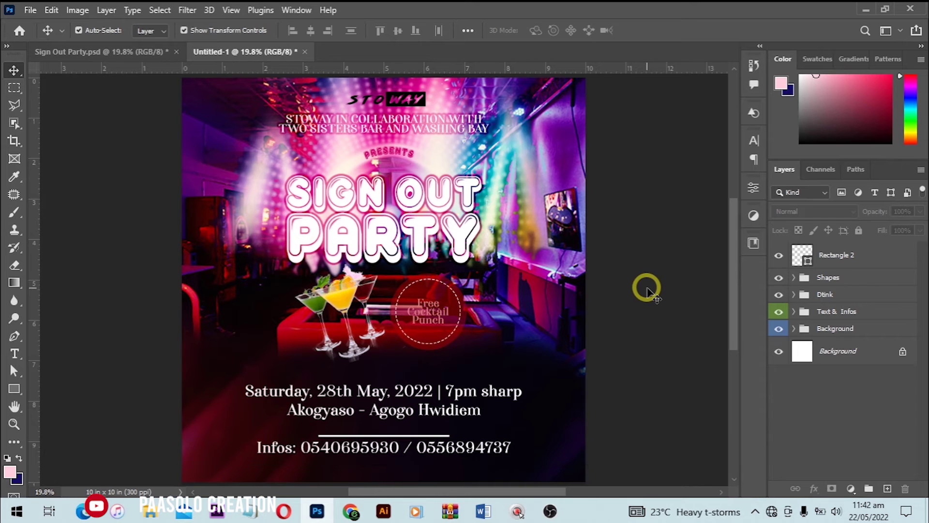
click(868, 261)
drag(853, 260, 847, 279)
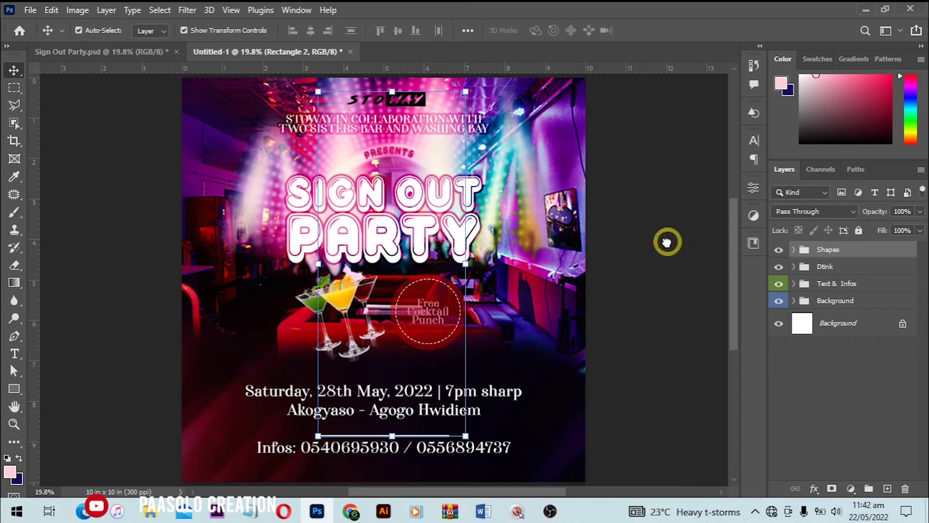
Step: Check the Sign Out Party.psd reference, then draw a pink rectangle about 16.39 x 1.67 in across the middle of the new flyer
click(162, 53)
scroll(503, 213, down, 1)
key(alt)
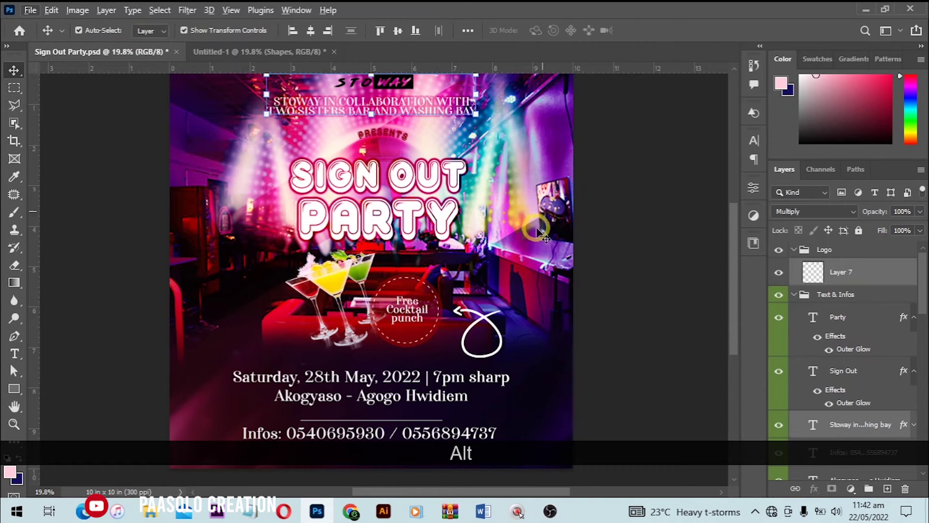
click(277, 52)
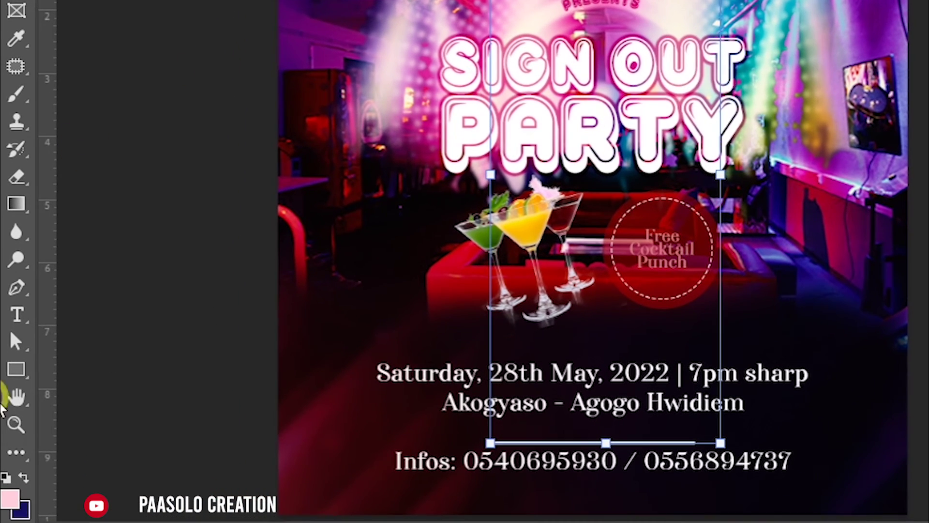
click(14, 373)
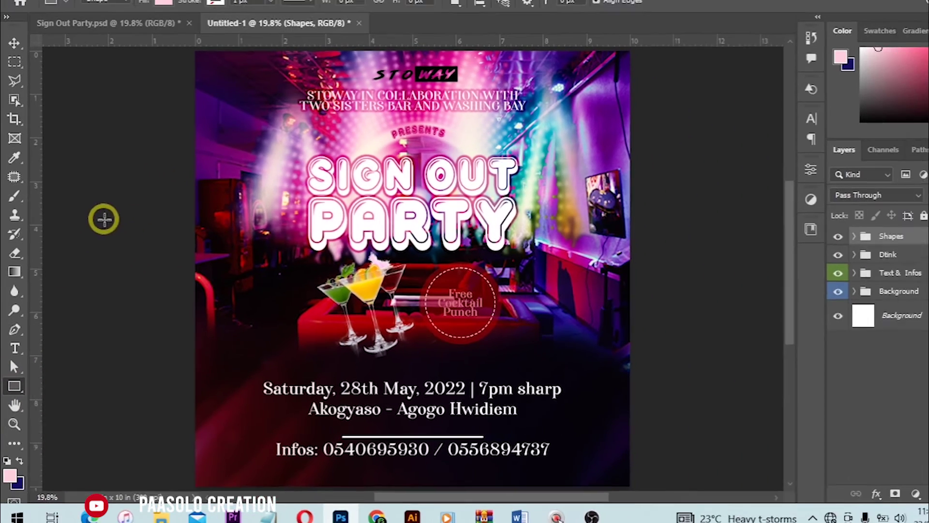
drag(146, 130, 887, 230)
drag(574, 299, 736, 298)
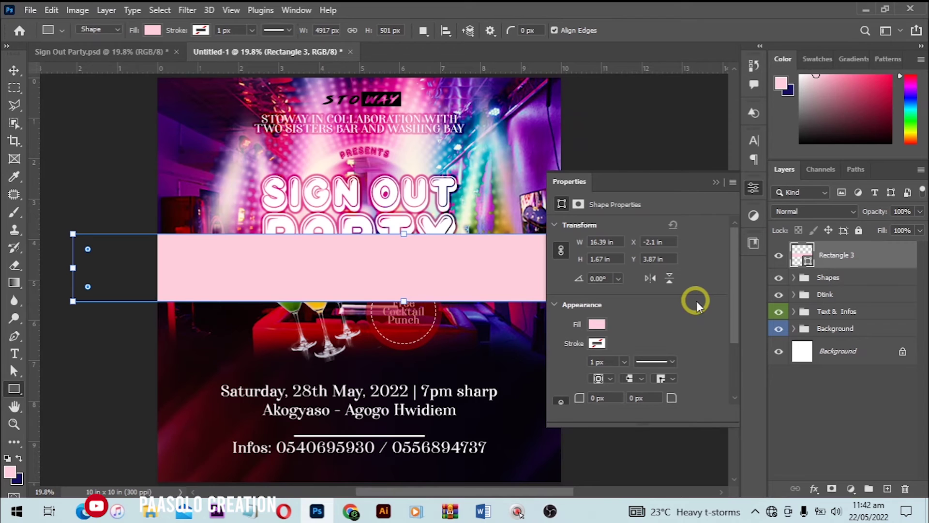
click(14, 71)
click(725, 185)
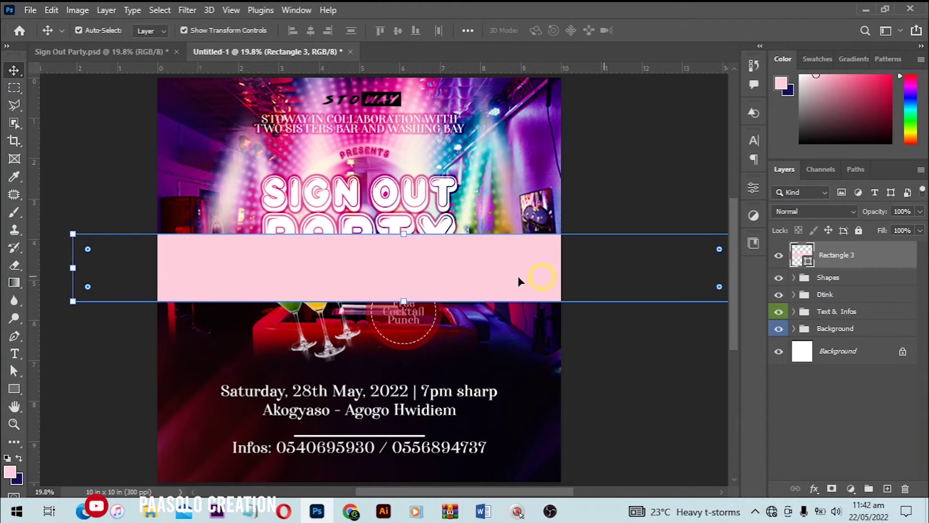
Step: Rotate the pink rectangle by -30 degrees and shift it up and left across the flyer's title
scroll(484, 275, down, 2)
key(alt+ctrl+t)
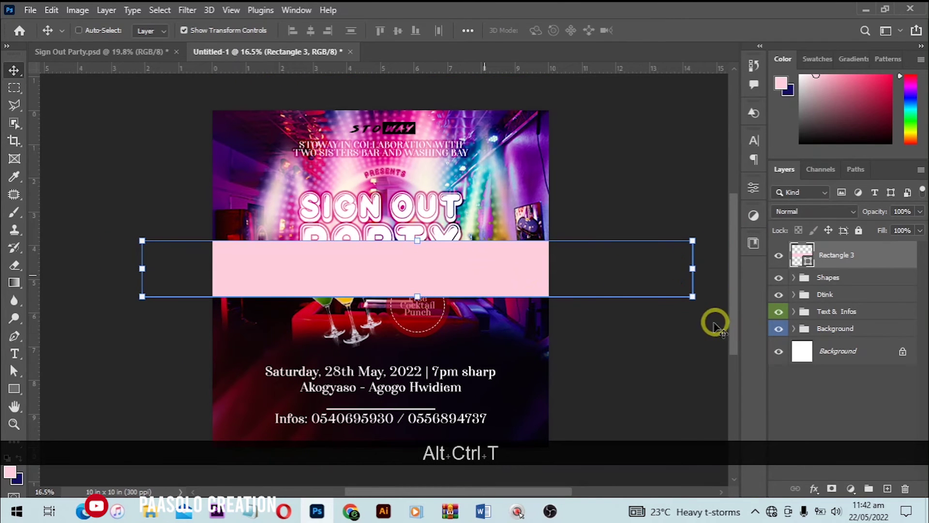
drag(705, 313, 683, 160)
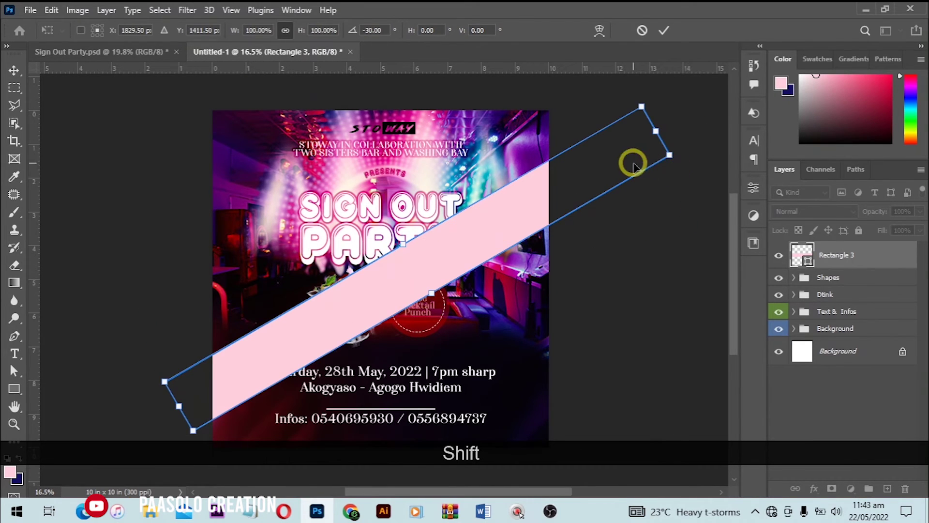
drag(510, 212, 457, 193)
double_click(459, 195)
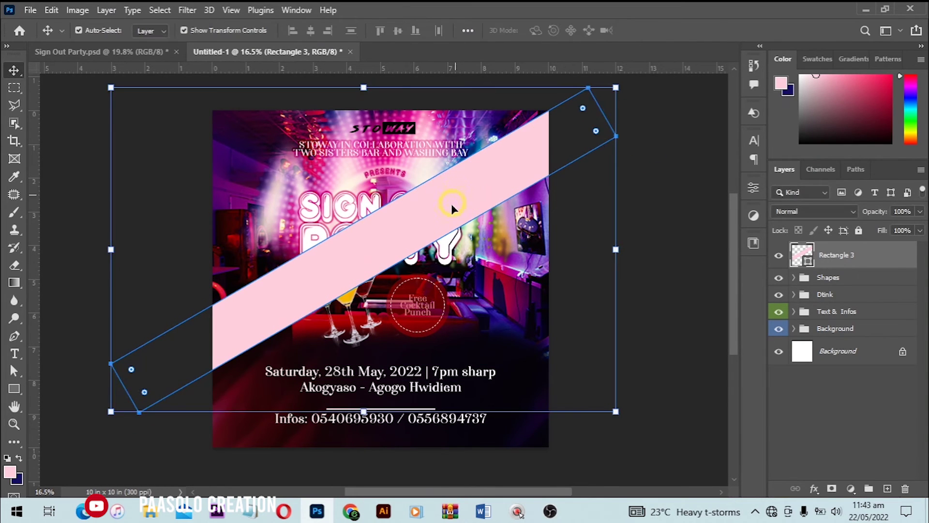
drag(421, 228, 408, 219)
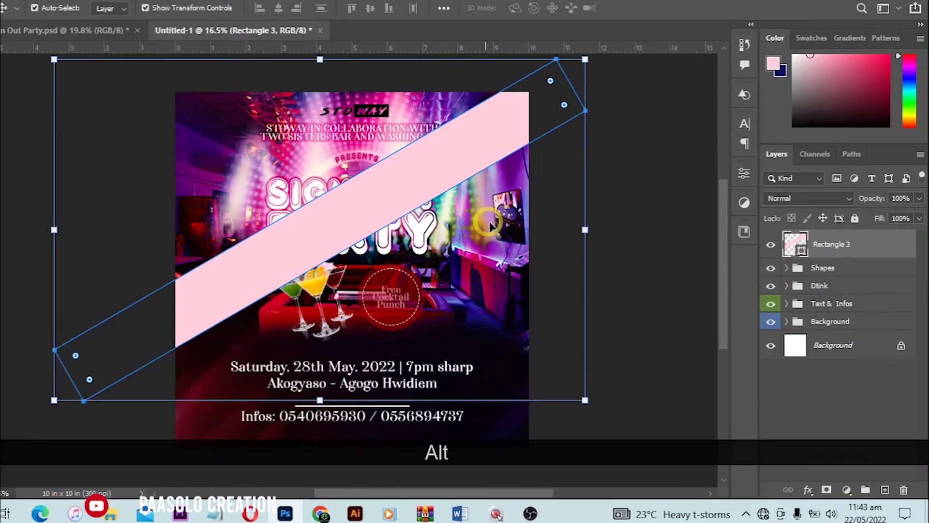
Step: Duplicate the diagonal rectangle, place the copy parallel below the original and hide both rectangle layers
drag(854, 256, 860, 503)
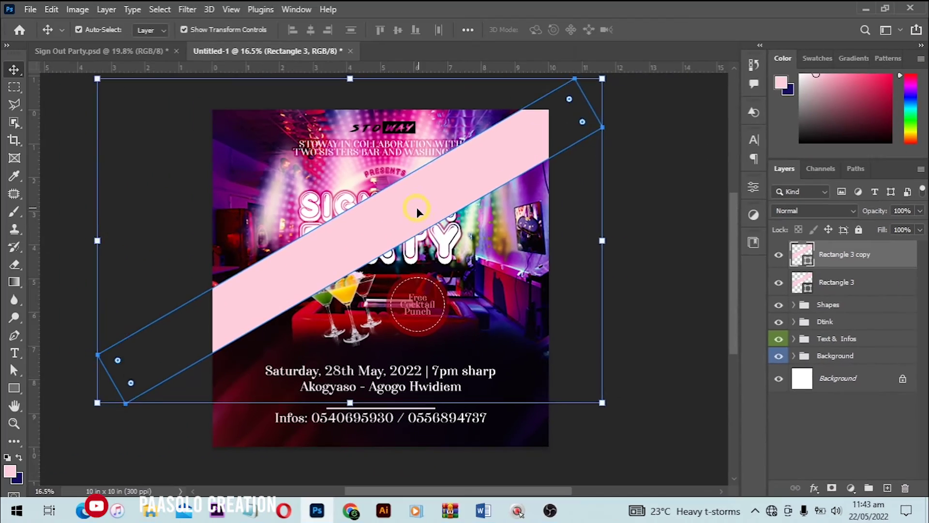
drag(224, 119, 262, 211)
drag(445, 281, 446, 280)
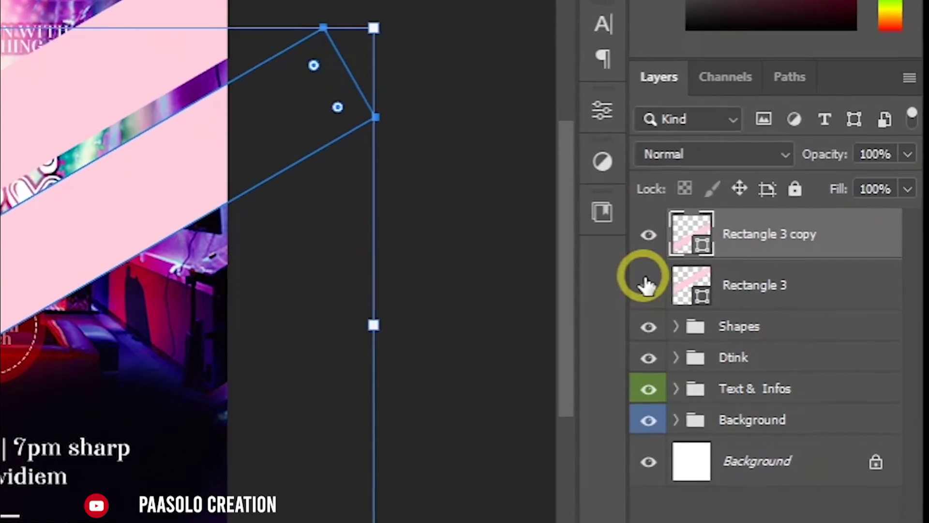
click(649, 234)
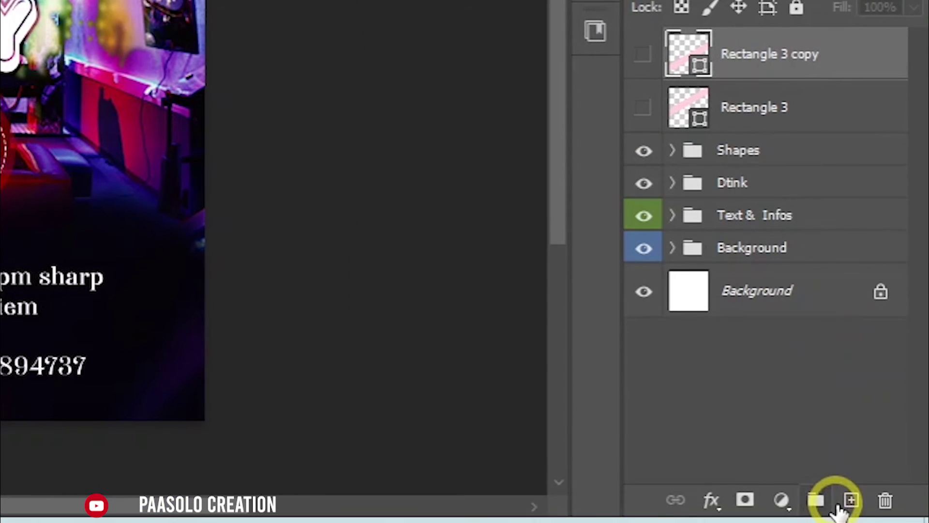
Step: On a new layer, paint pale pink sampled from the flyer inside the lower diagonal rectangle's outline using a size 900 soft brush
click(851, 501)
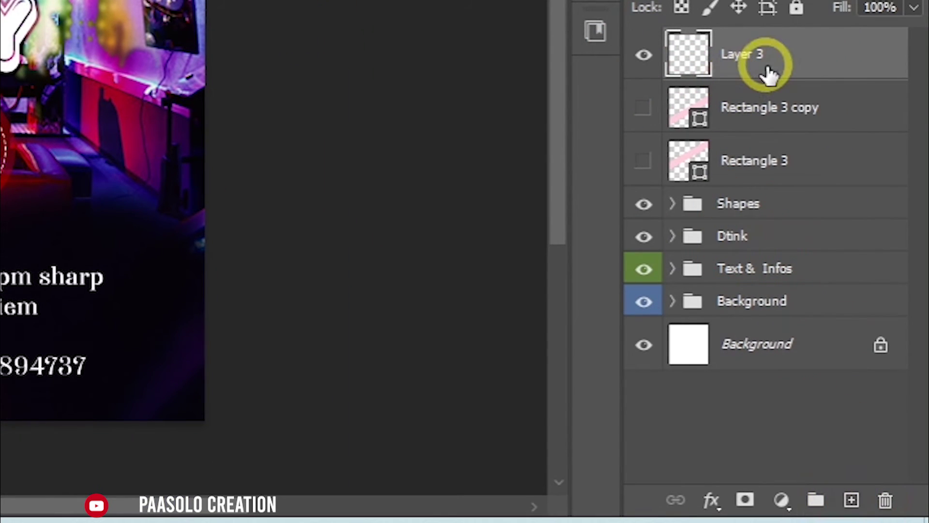
ctrl+click(691, 112)
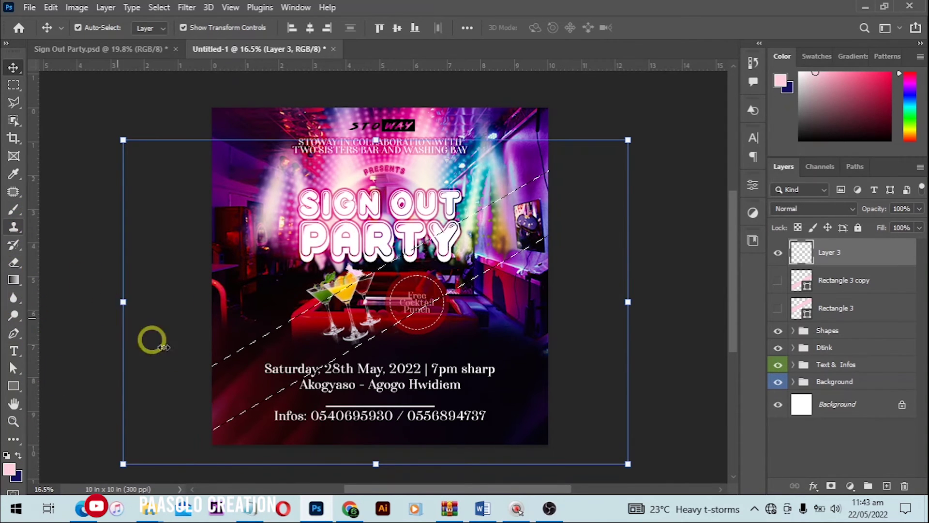
key(b)
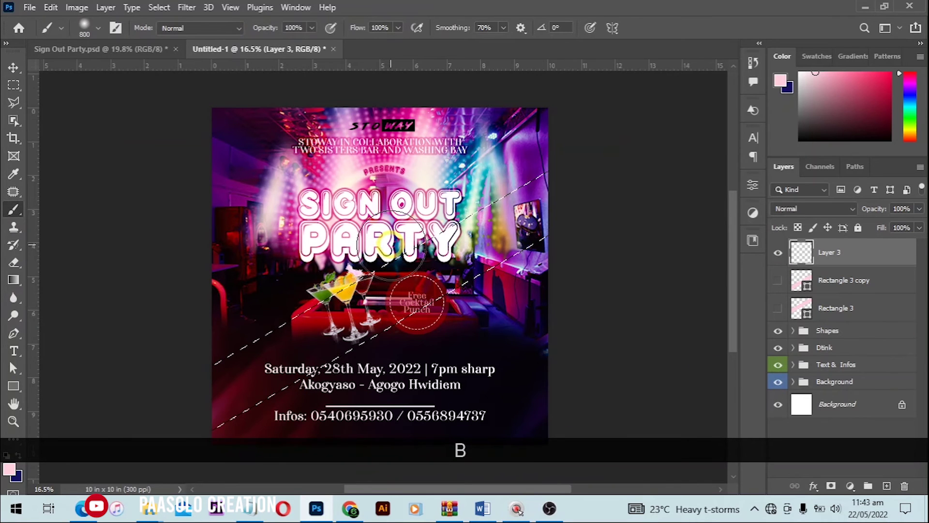
key(alt)
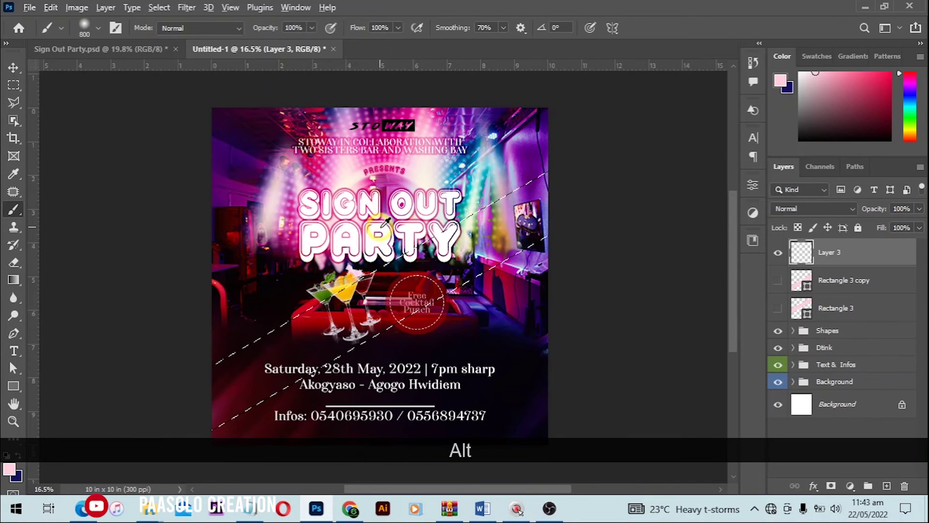
mouse_move(386, 221)
mouse_down()
mouse_move(362, 165)
mouse_move(344, 162)
mouse_move(359, 169)
mouse_up()
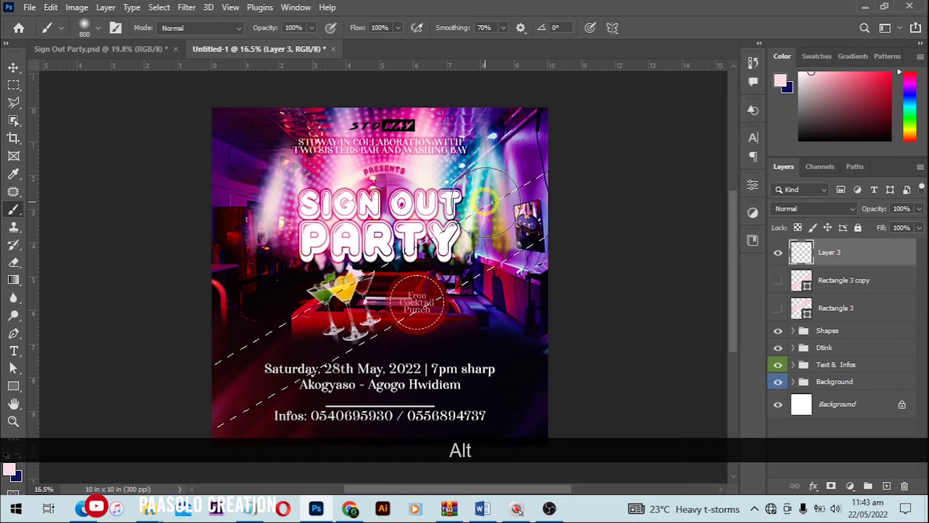
key(bracketright)
key(bracketleft)
key(bracketright)
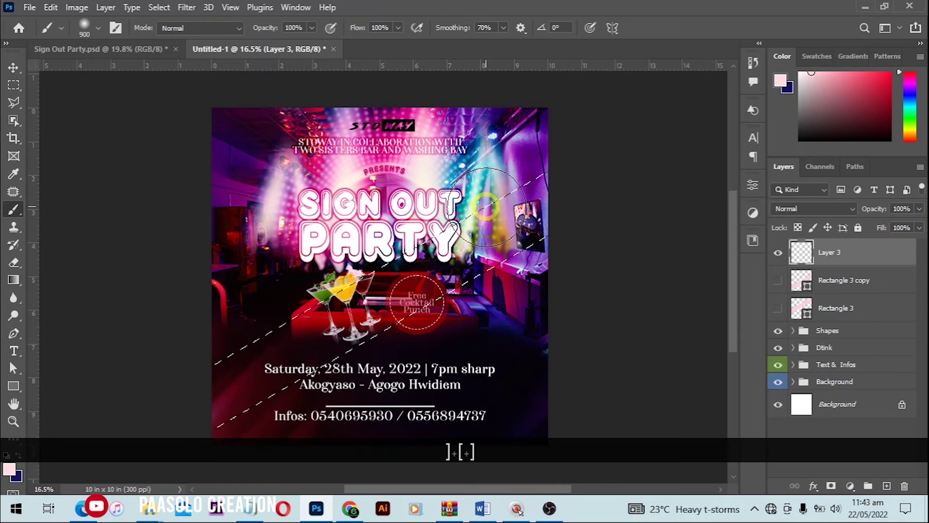
drag(456, 235, 189, 376)
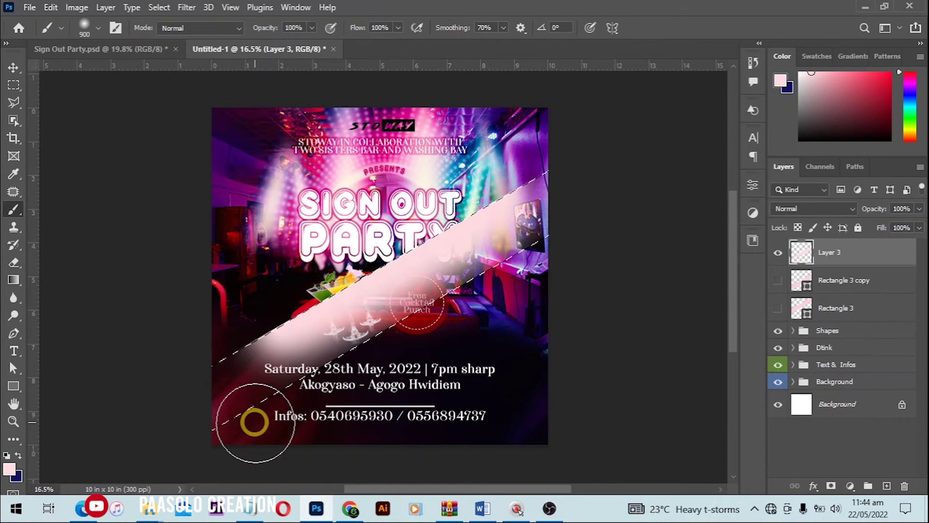
key(ctrl+z)
drag(509, 200, 406, 256)
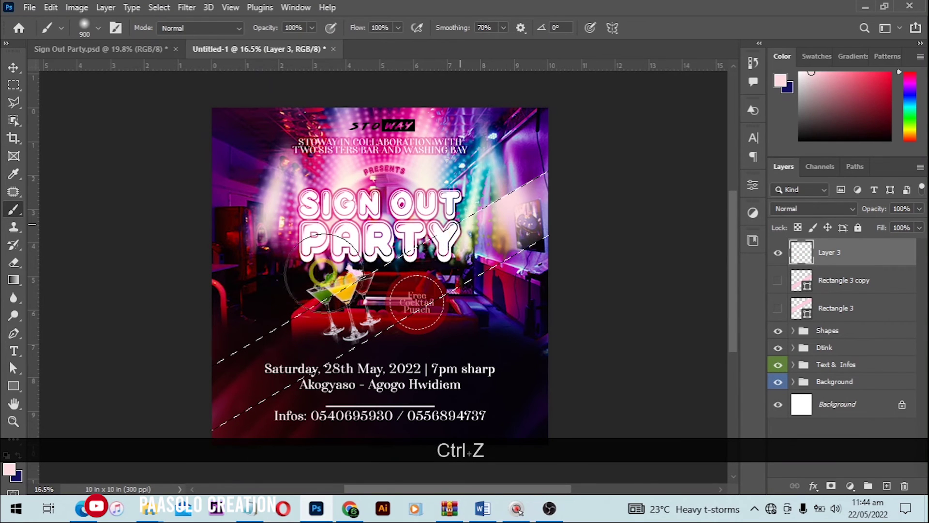
drag(248, 399, 518, 305)
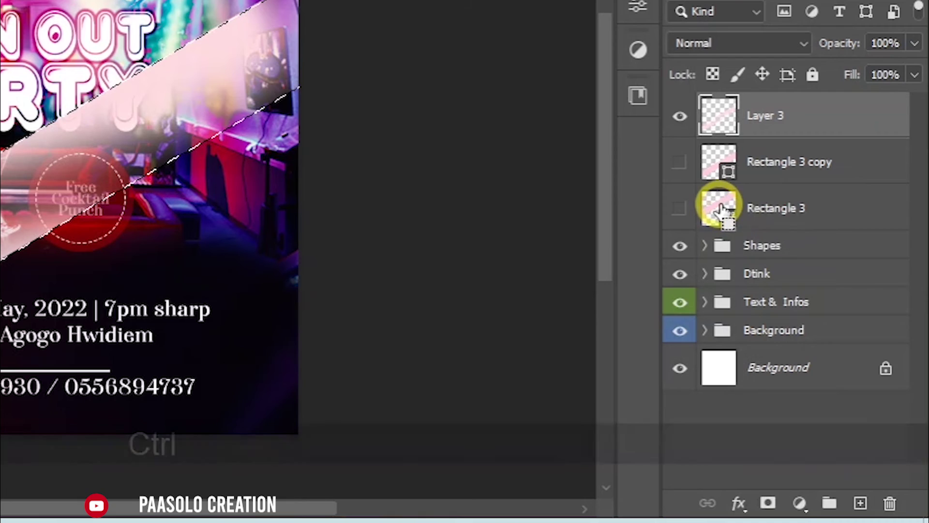
Step: Load the upper diagonal rectangle's outline as a selection and paint inside it on Layer 3 with dark red sampled from the flyer
ctrl+click(721, 210)
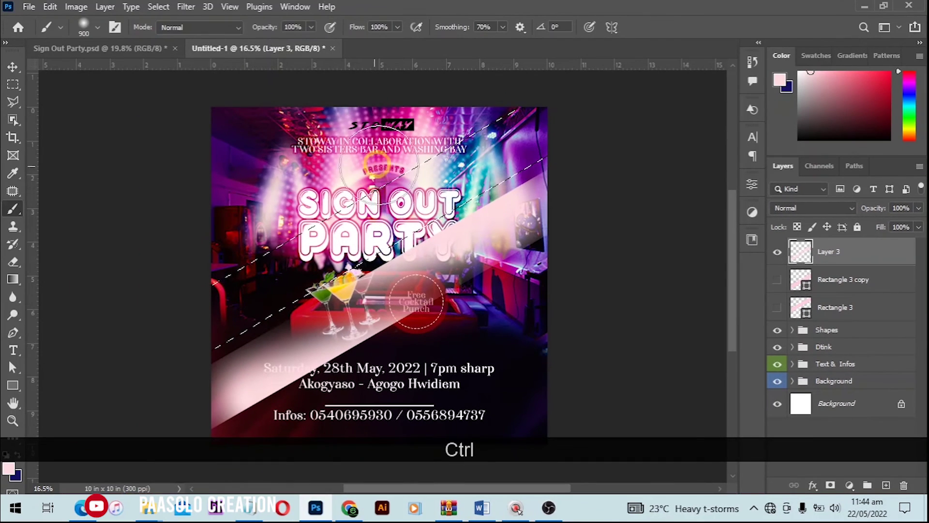
alt+click(426, 314)
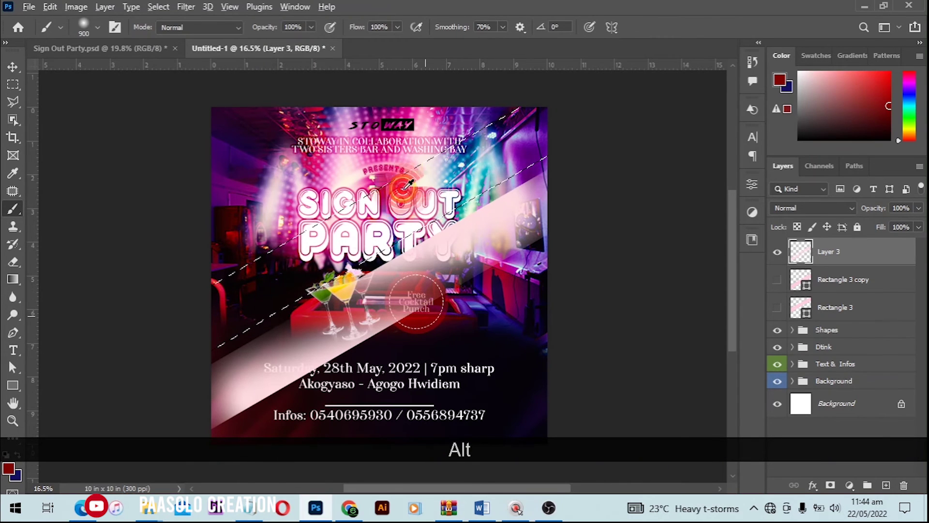
drag(444, 140, 200, 222)
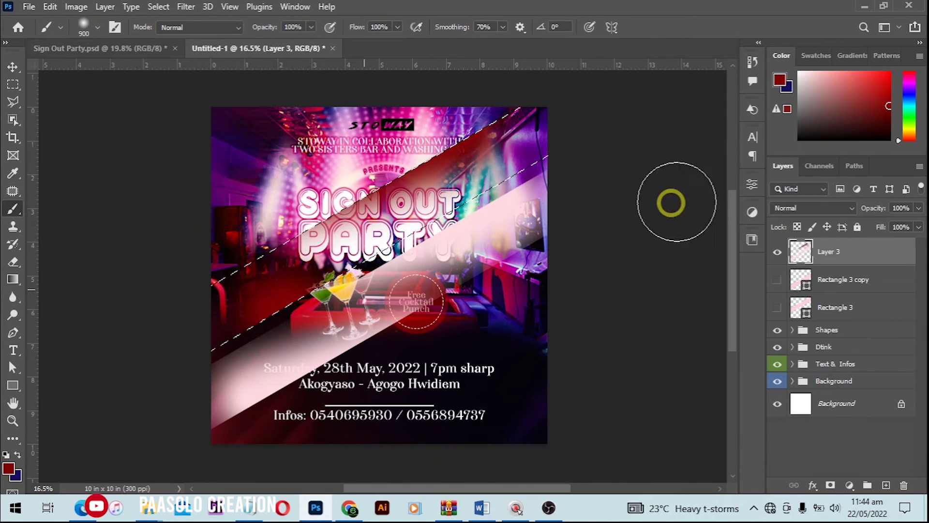
key(ctrl+z)
key(ctrl+z)
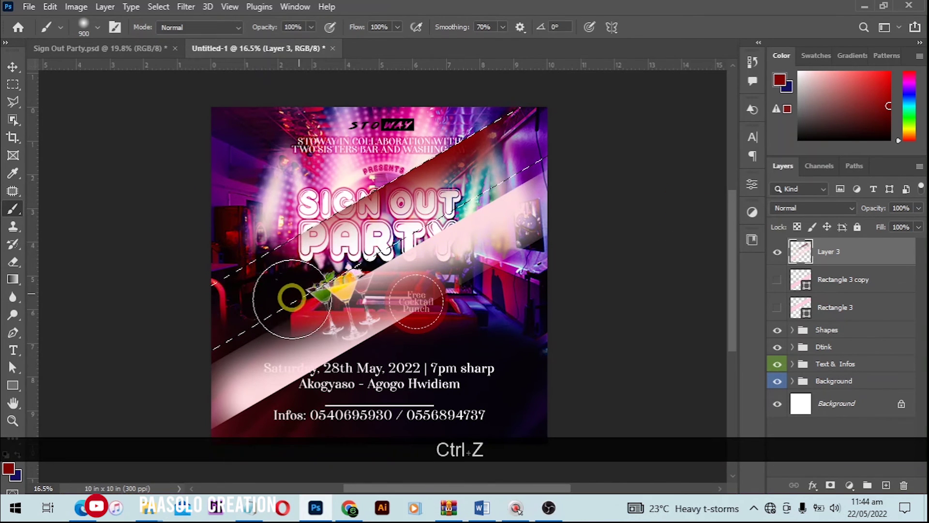
drag(292, 299, 678, 147)
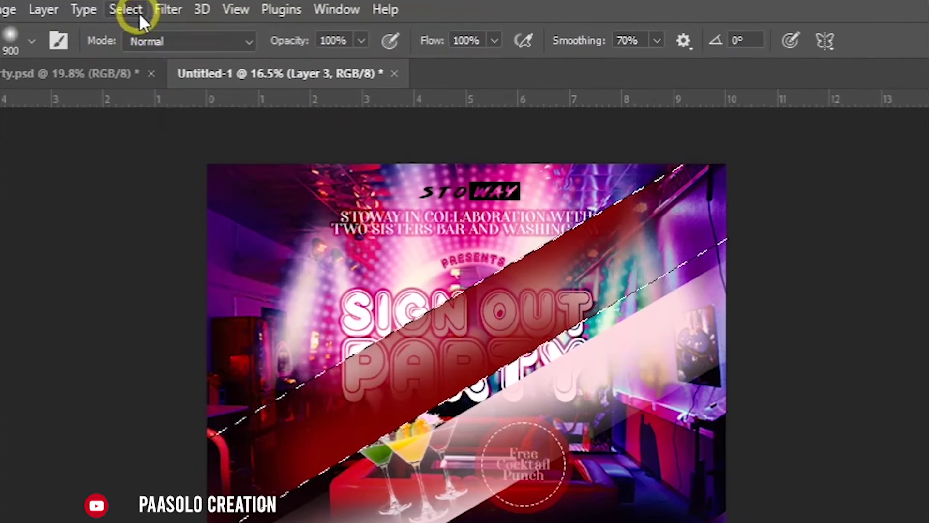
Step: Clear the band selection and compare the flyer with the painted band layer hidden and shown
click(159, 7)
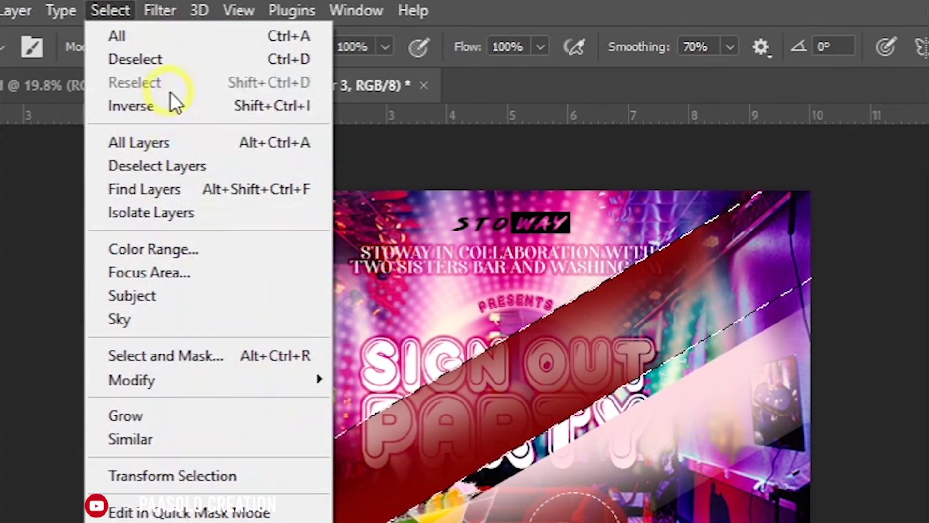
click(155, 59)
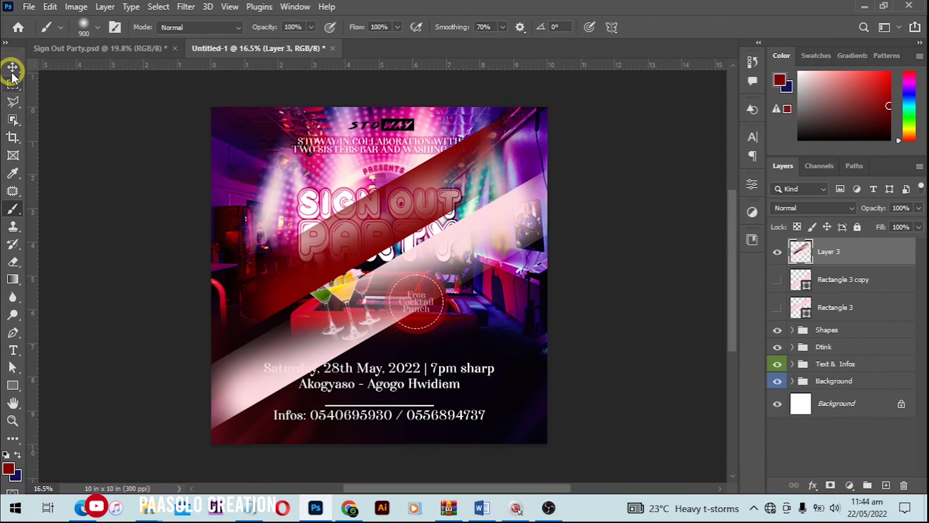
click(2, 70)
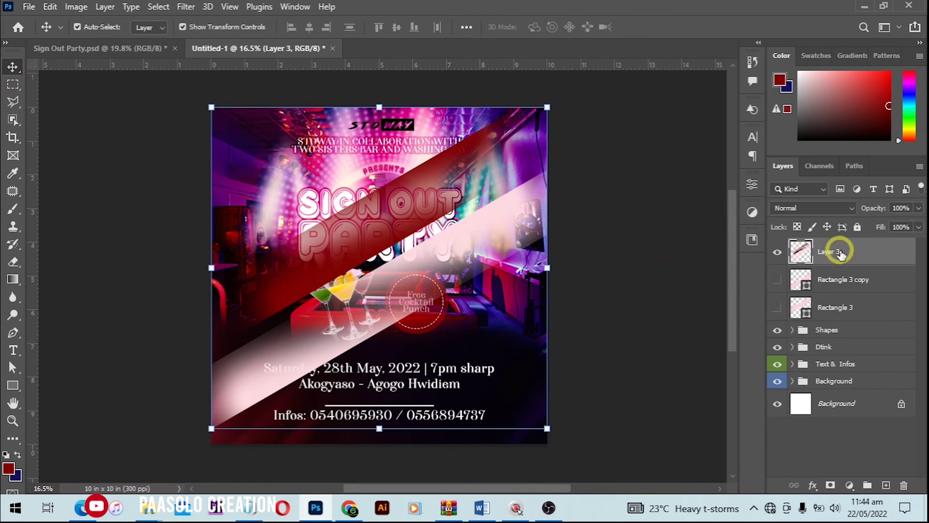
click(777, 252)
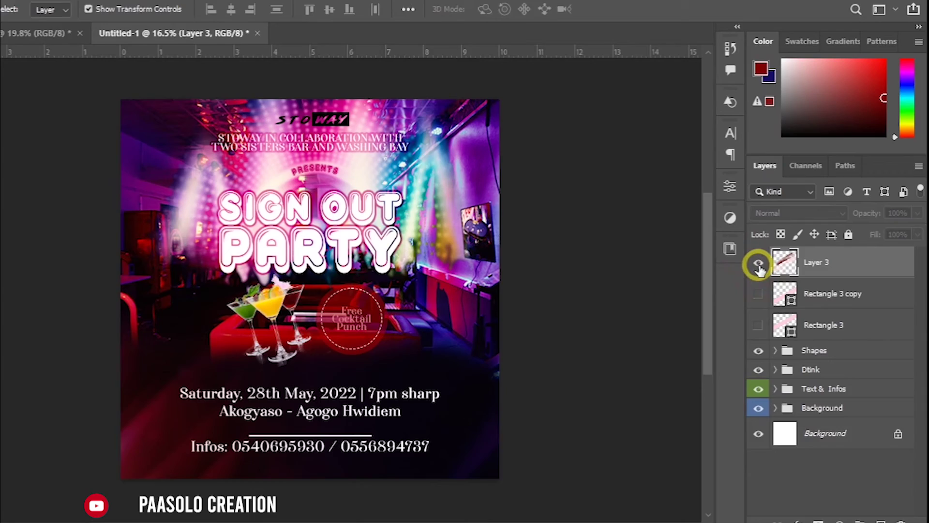
click(758, 263)
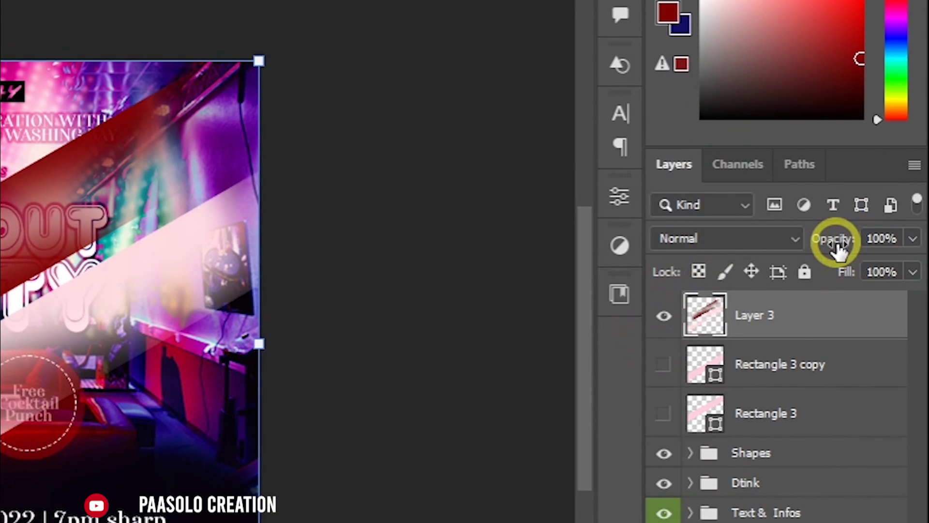
Step: Try 20% and 15% opacity on the painted band layer and restore it to 100%
drag(838, 249, 728, 245)
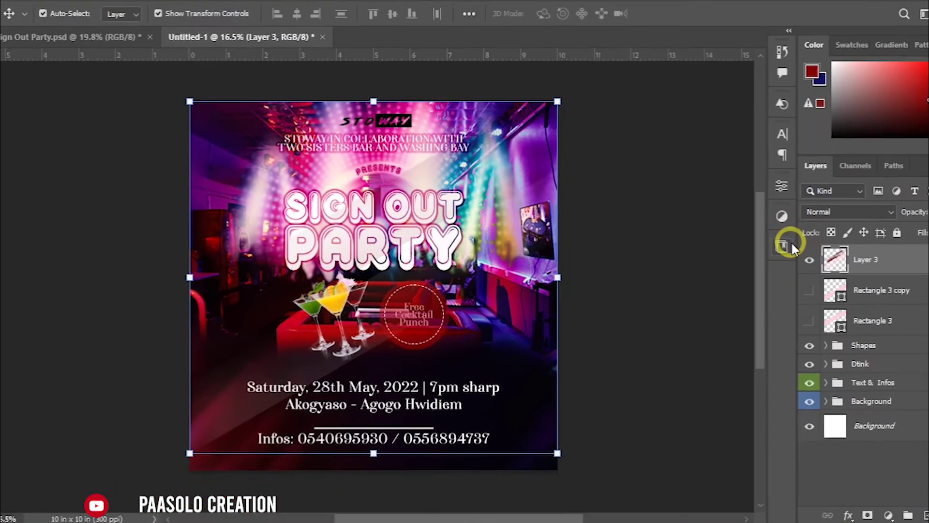
key(2)
key(0)
key(Return)
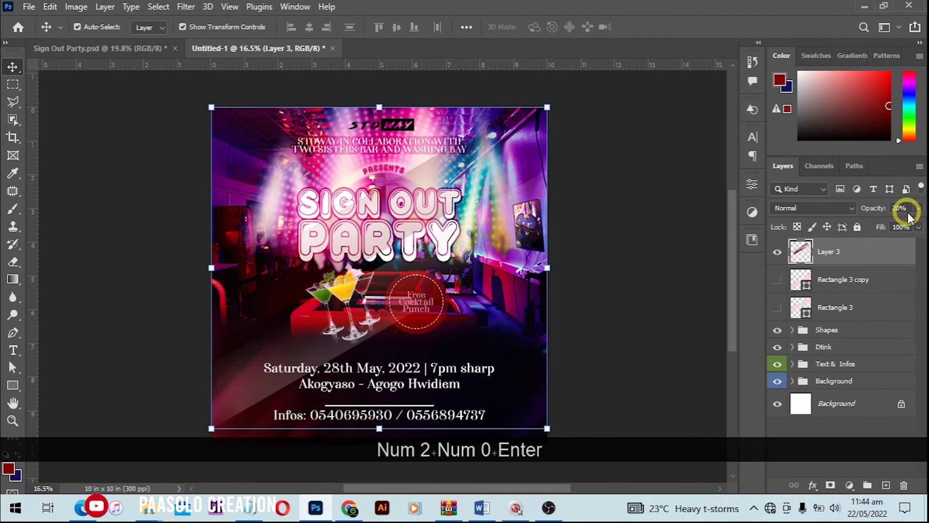
drag(905, 207, 845, 208)
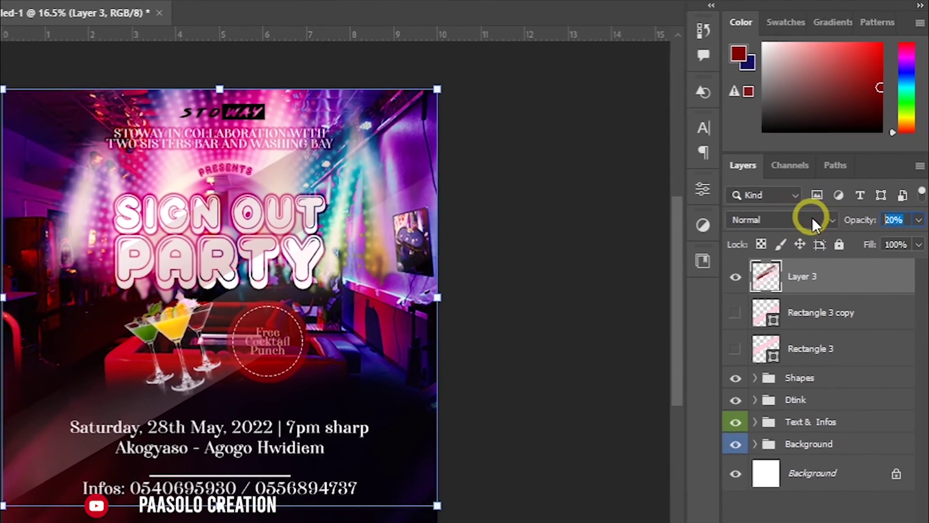
text(15)
key(Return)
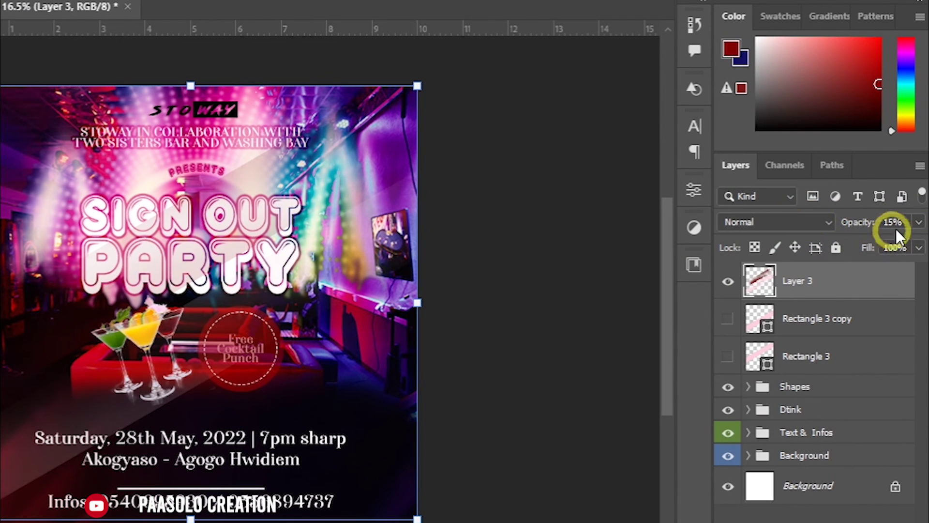
drag(846, 217, 927, 217)
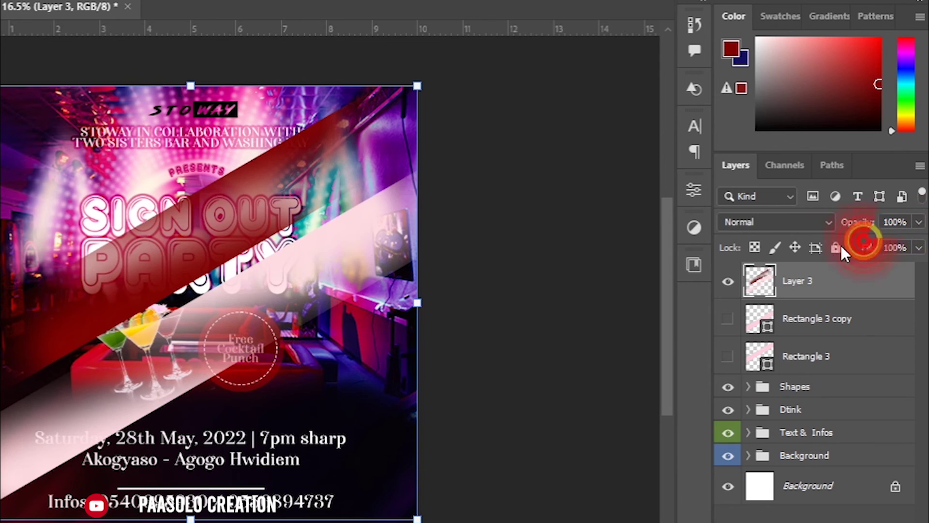
Step: Set the painted band layer's blend mode to Overlay and deselect the layer
click(773, 220)
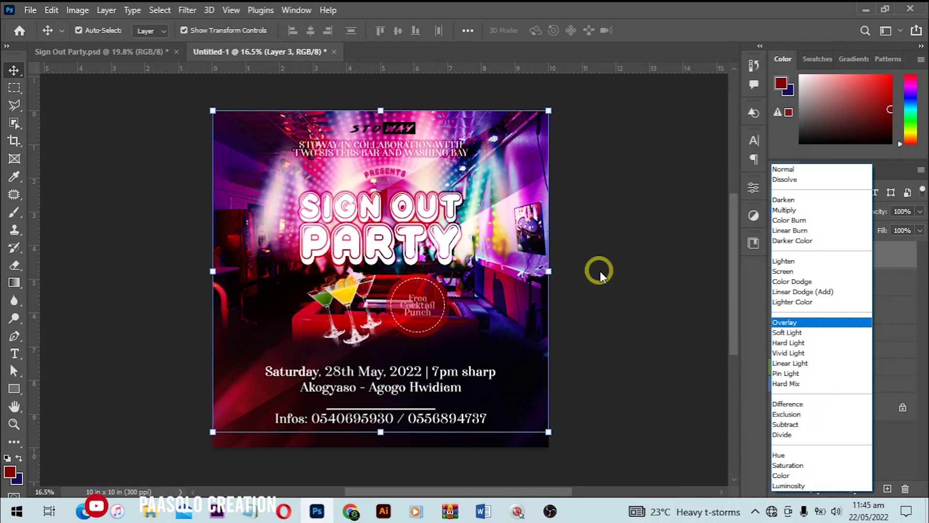
click(649, 231)
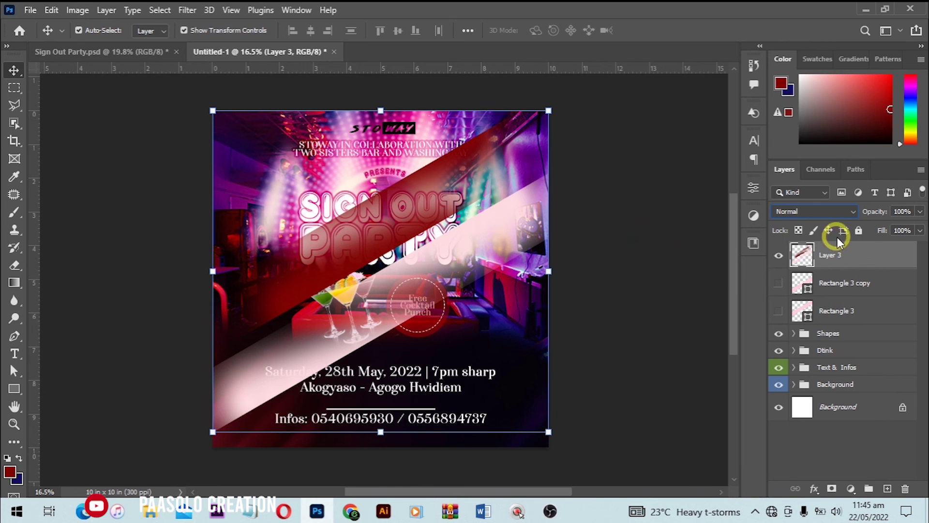
click(828, 211)
click(781, 321)
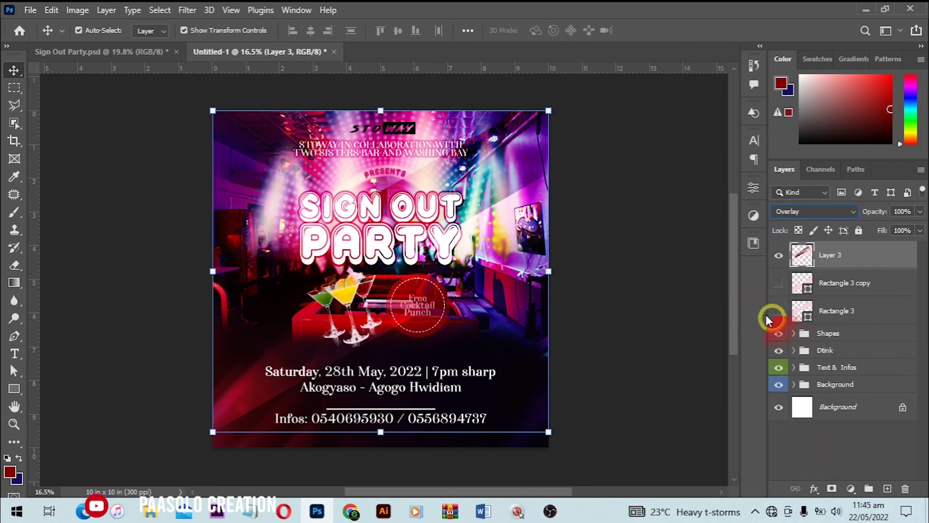
click(619, 193)
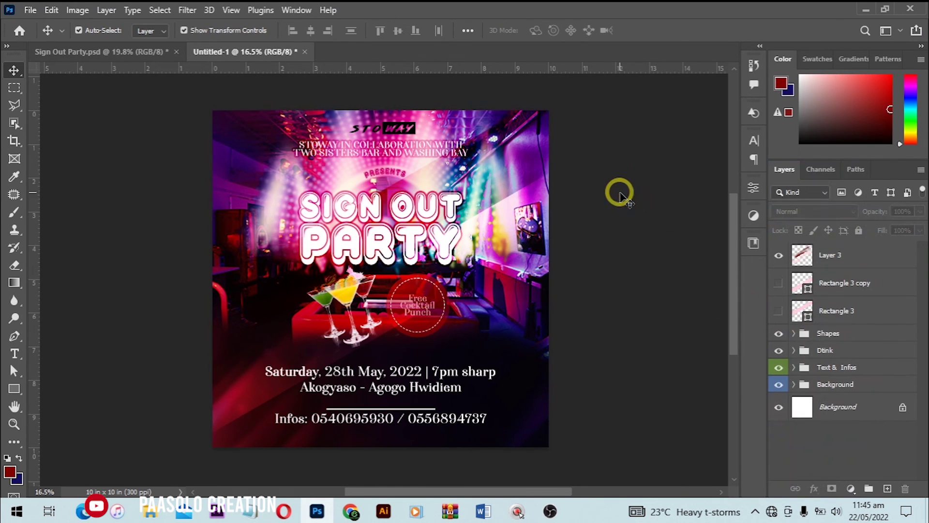
Step: Compare the new flyer's diagonal bands with the Sign Out Party.psd reference
click(114, 52)
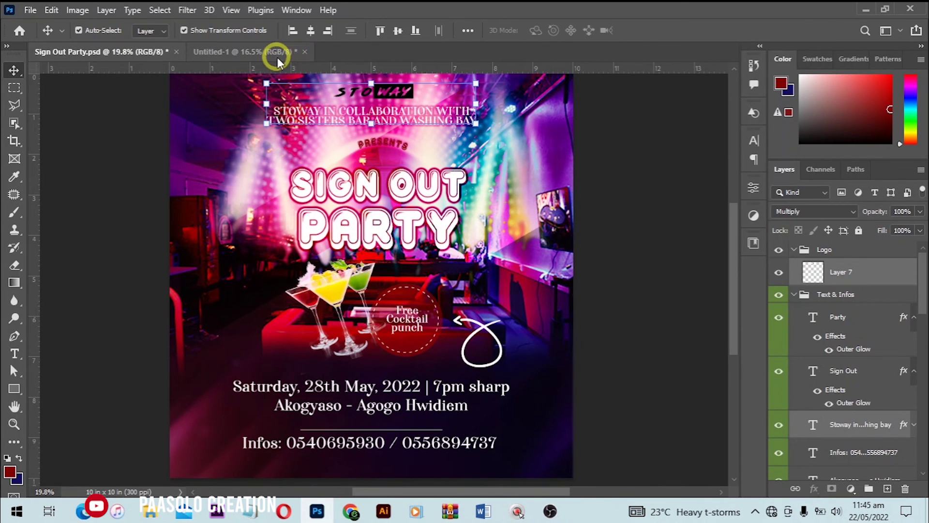
click(277, 56)
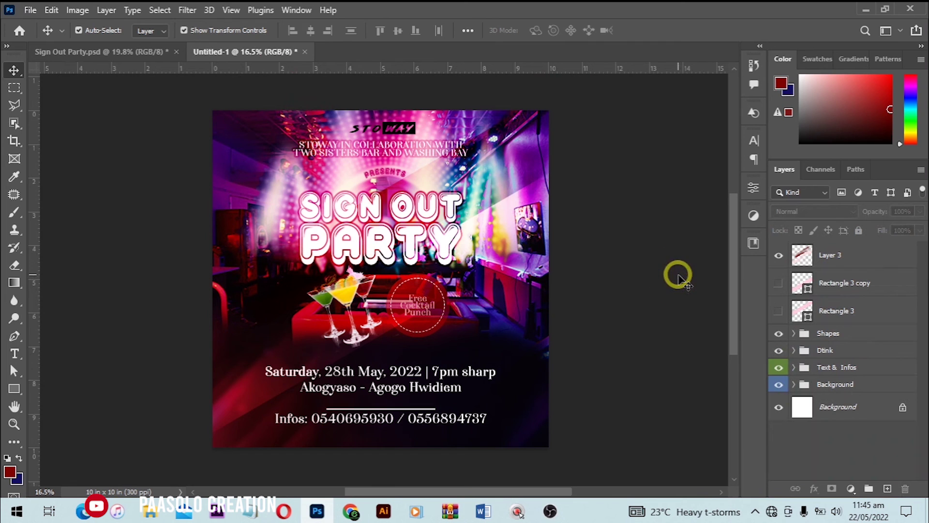
key(ctrl+0)
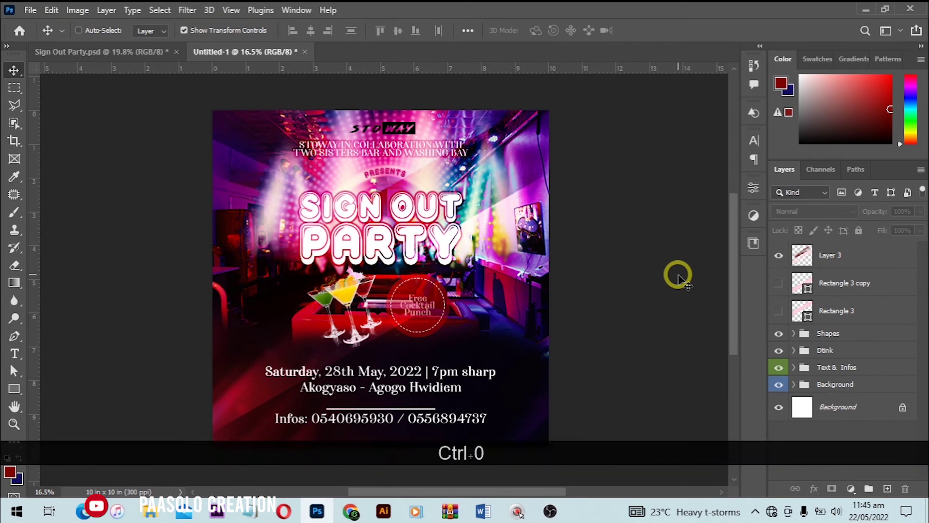